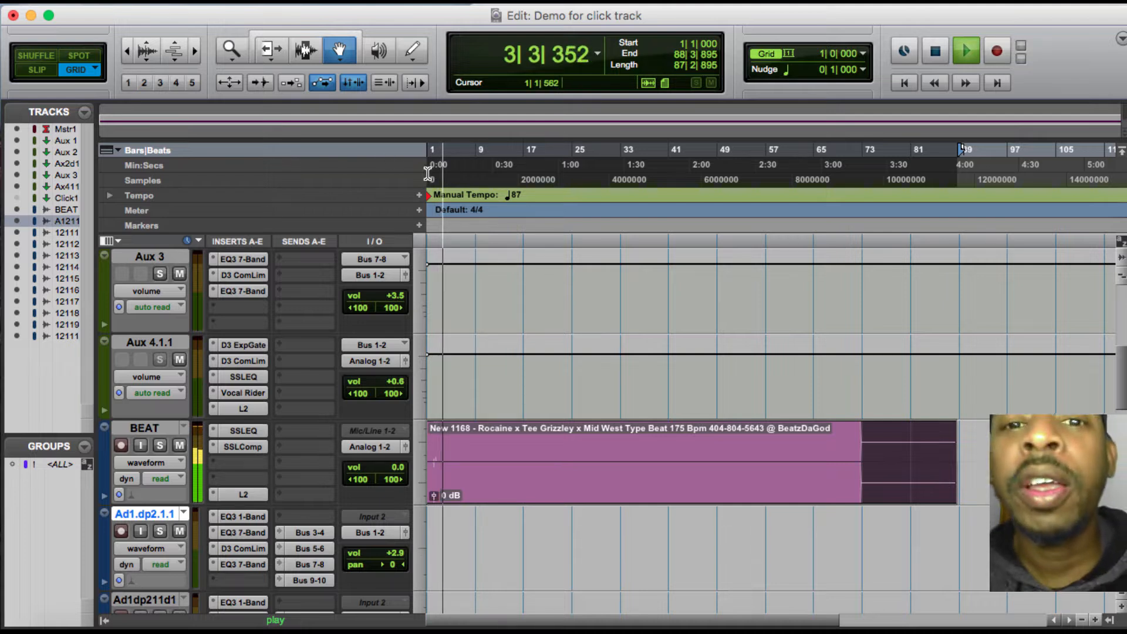
- Play the beat from bar 21 and bar 15, stop it, and hide the track list beside the timeline
{"action": "left_click", "coordinate": [546, 248]}
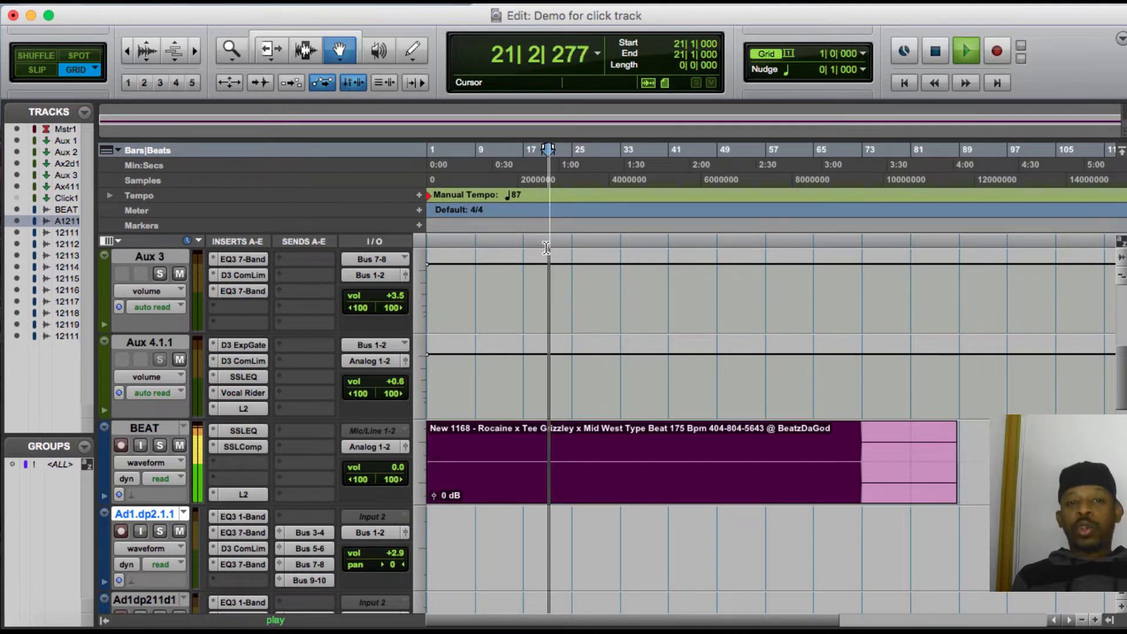
{"action": "left_click", "coordinate": [514, 248]}
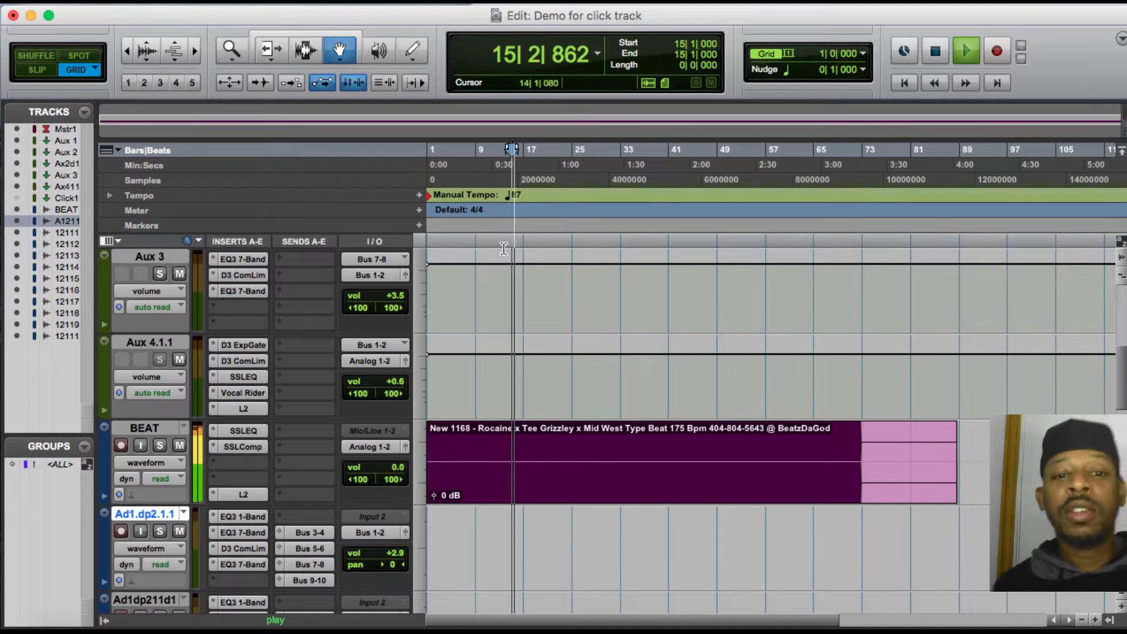
{"action": "key", "text": "space"}
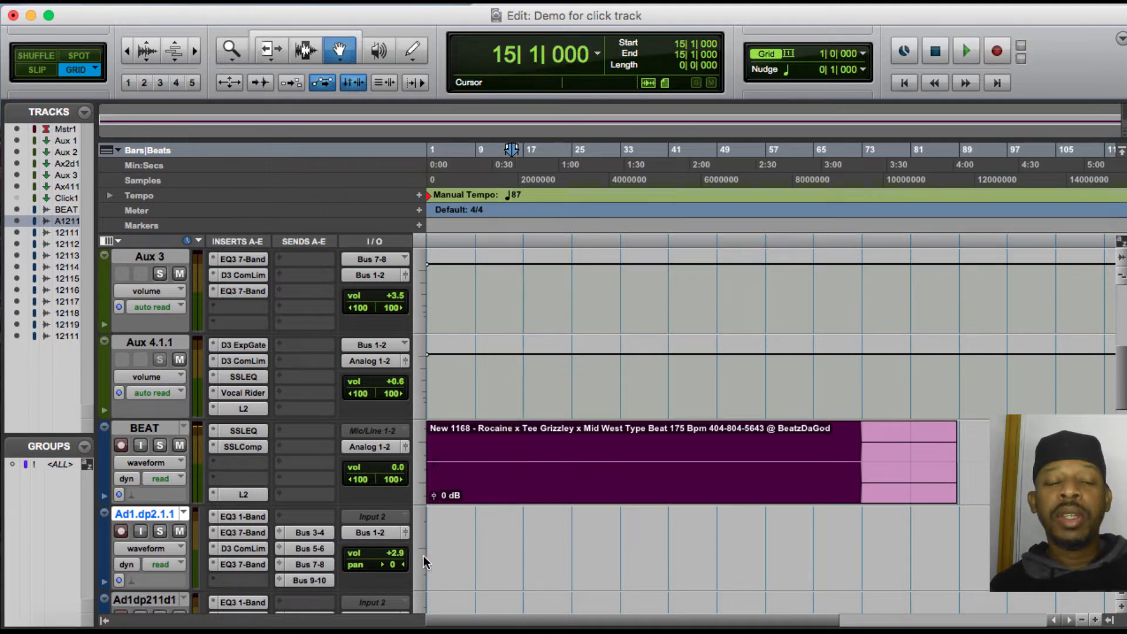
{"action": "left_click", "coordinate": [104, 622]}
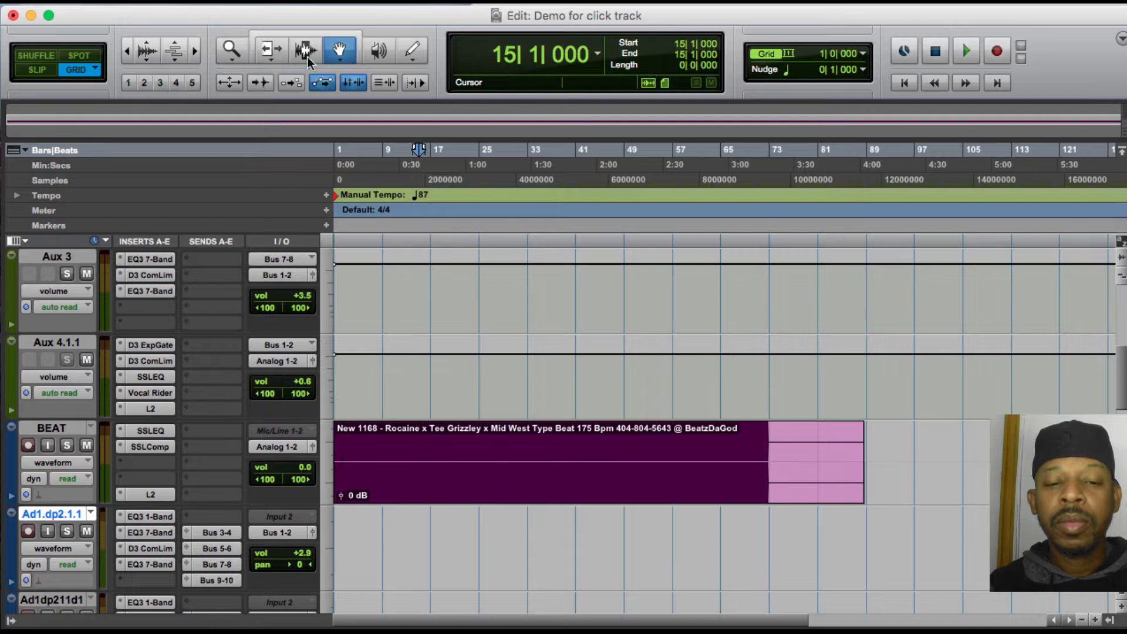
- Locate the end of the music by playing from bar 72 and delete the rest of the BEAT clip from bar 73 onward
{"action": "key", "text": "F7"}
{"action": "left_click", "coordinate": [769, 458]}
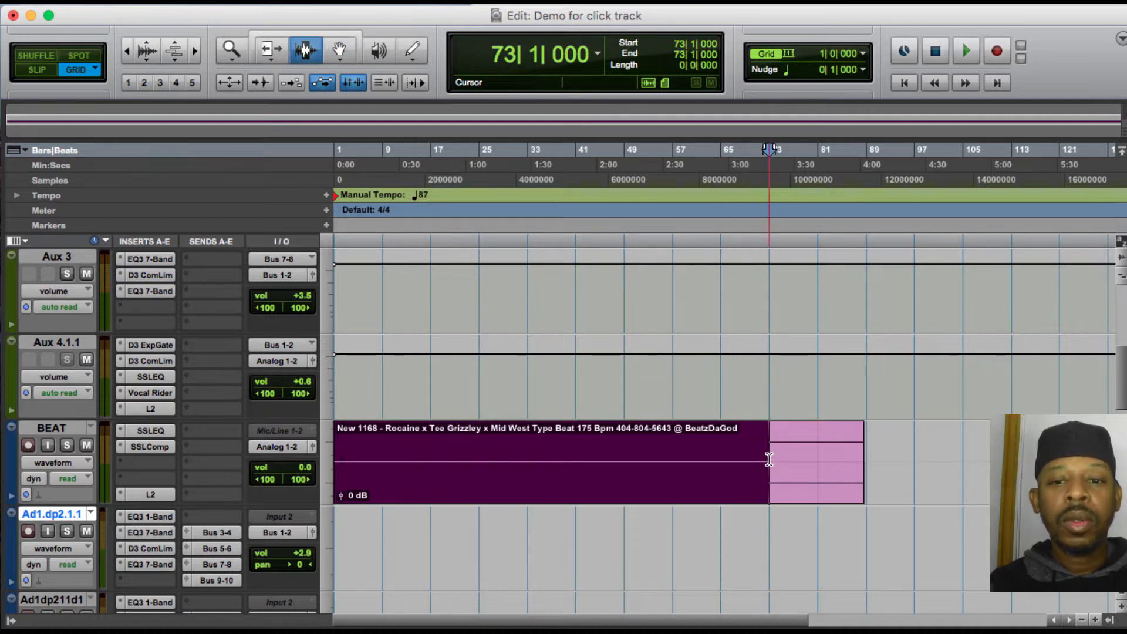
{"action": "left_click", "coordinate": [760, 459]}
{"action": "key", "text": "space"}
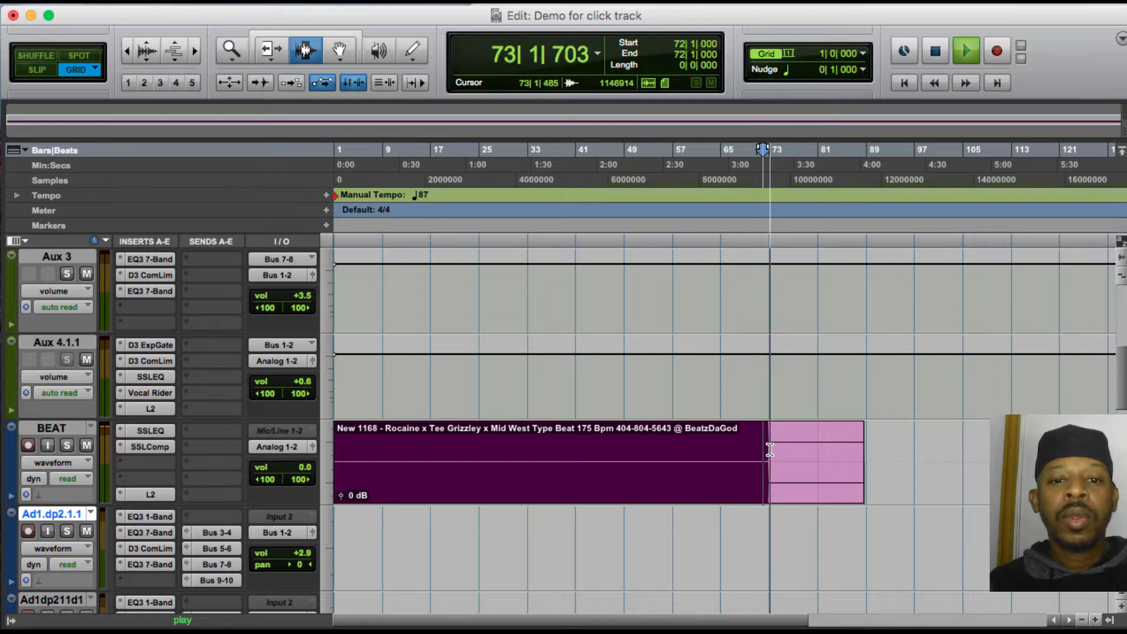
{"action": "left_click_drag", "start_coordinate": [770, 449], "coordinate": [890, 463]}
{"action": "key", "text": "Delete"}
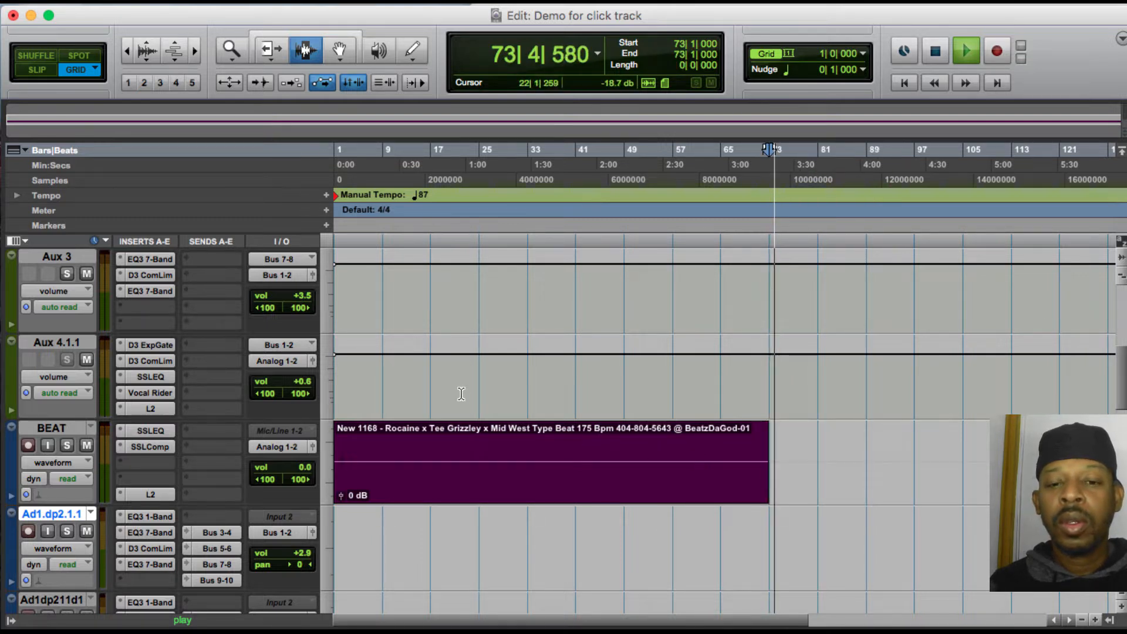
- Duplicate bars 49 to 73 of the BEAT clip directly after its end and stop playback
{"action": "left_click_drag", "start_coordinate": [623, 453], "coordinate": [771, 450]}
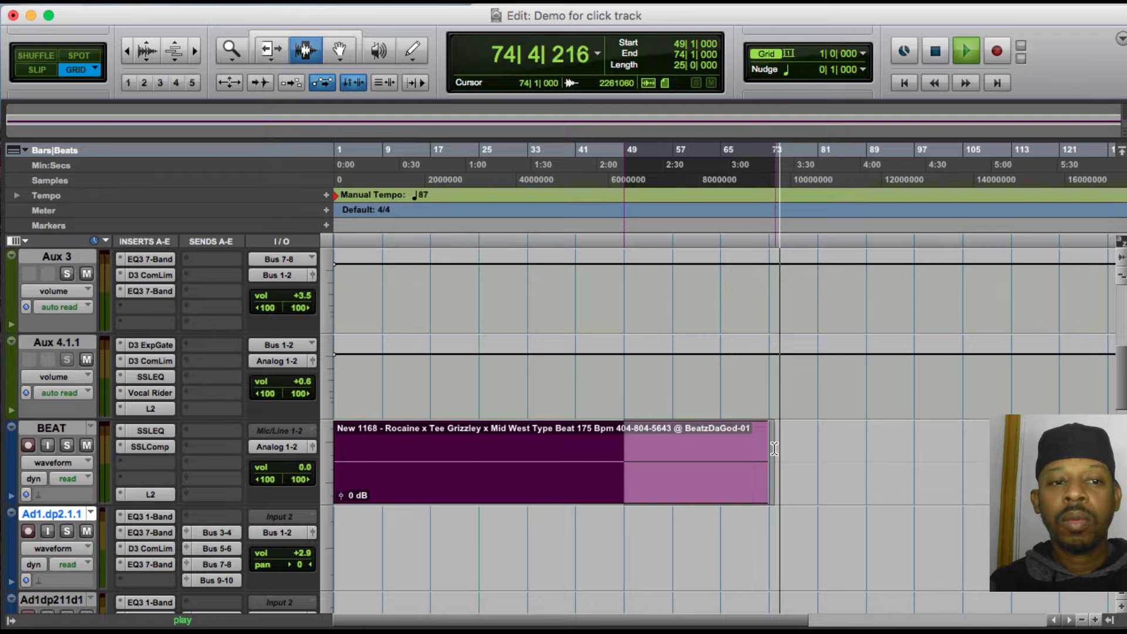
{"action": "right_click", "coordinate": [735, 439]}
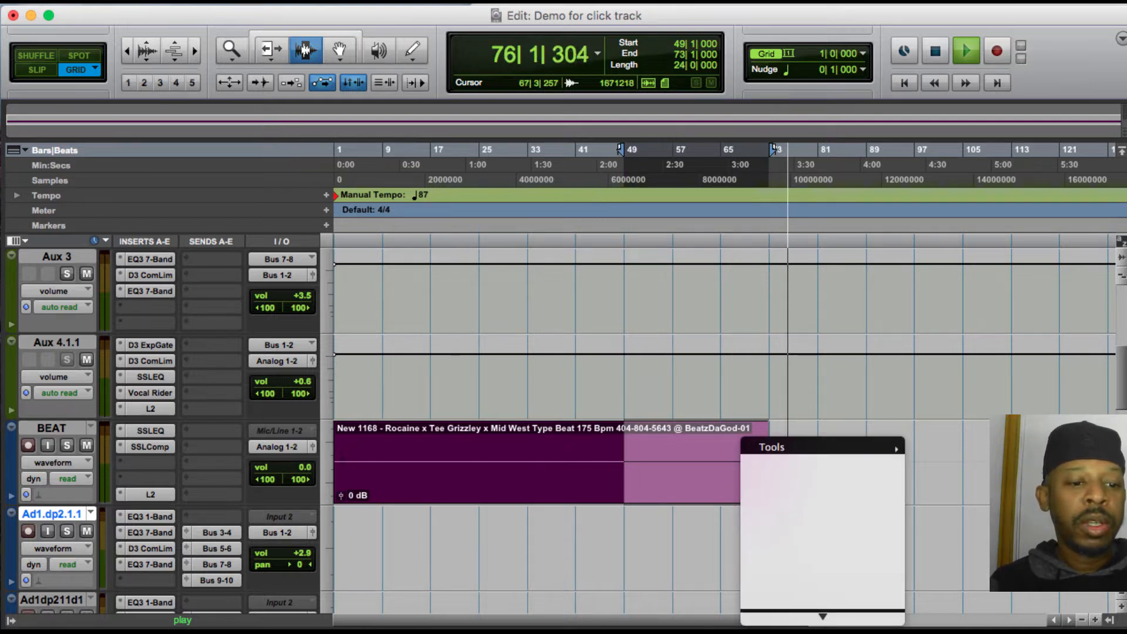
{"action": "key", "text": "Escape"}
{"action": "key", "text": "super+d"}
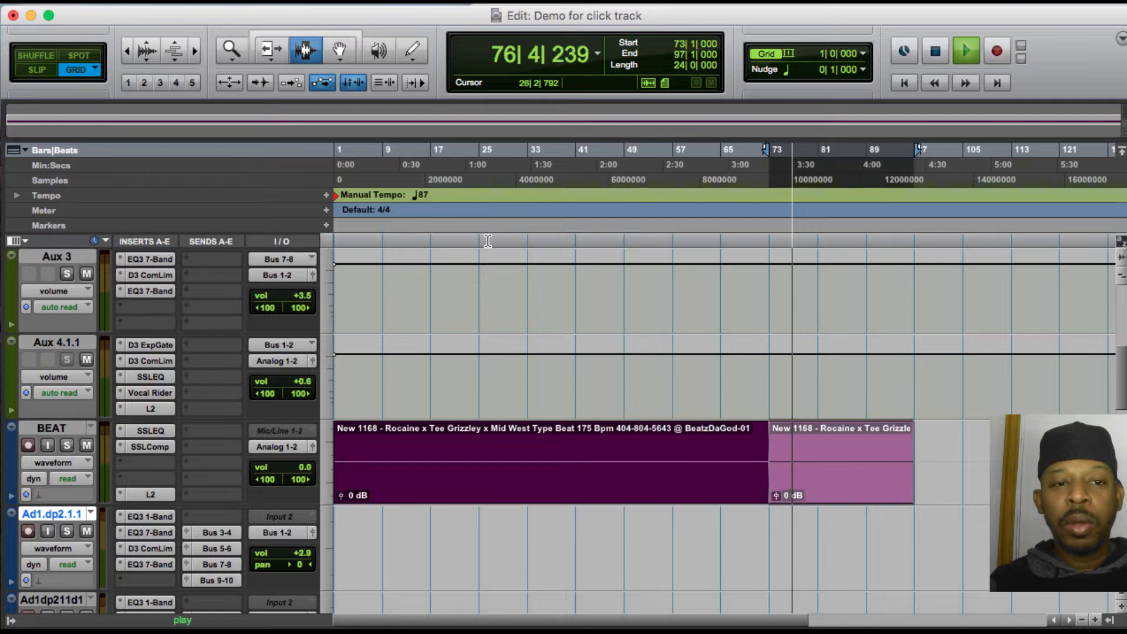
{"action": "key", "text": "space"}
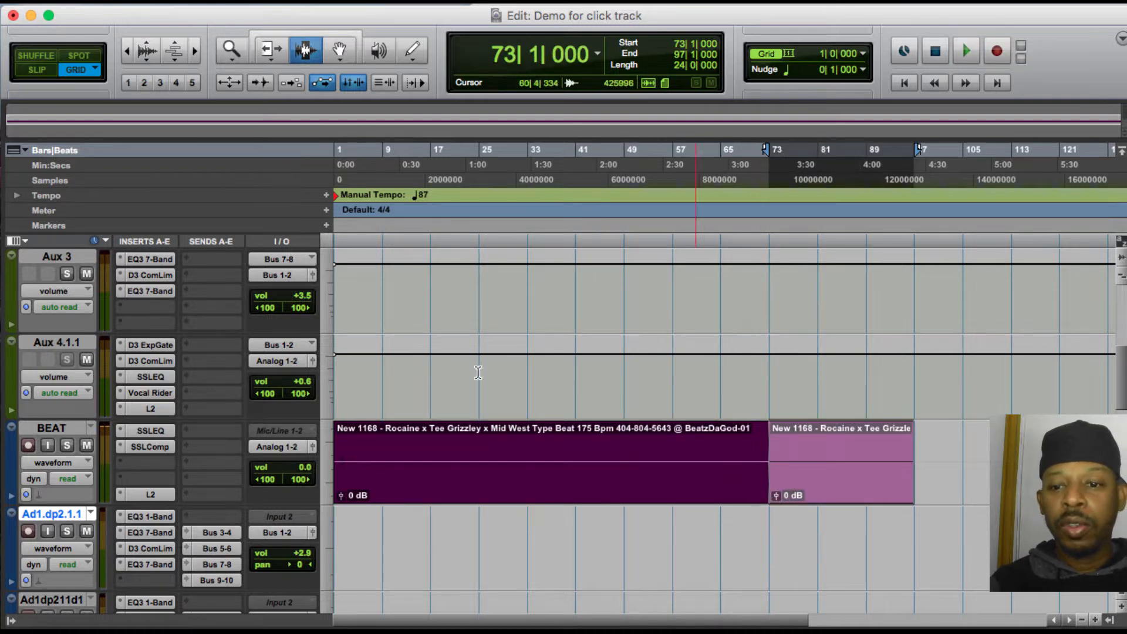
- Undo the last duplication and duplicate the selected 24 bars of the BEAT clip again
{"action": "left_click", "coordinate": [174, 2]}
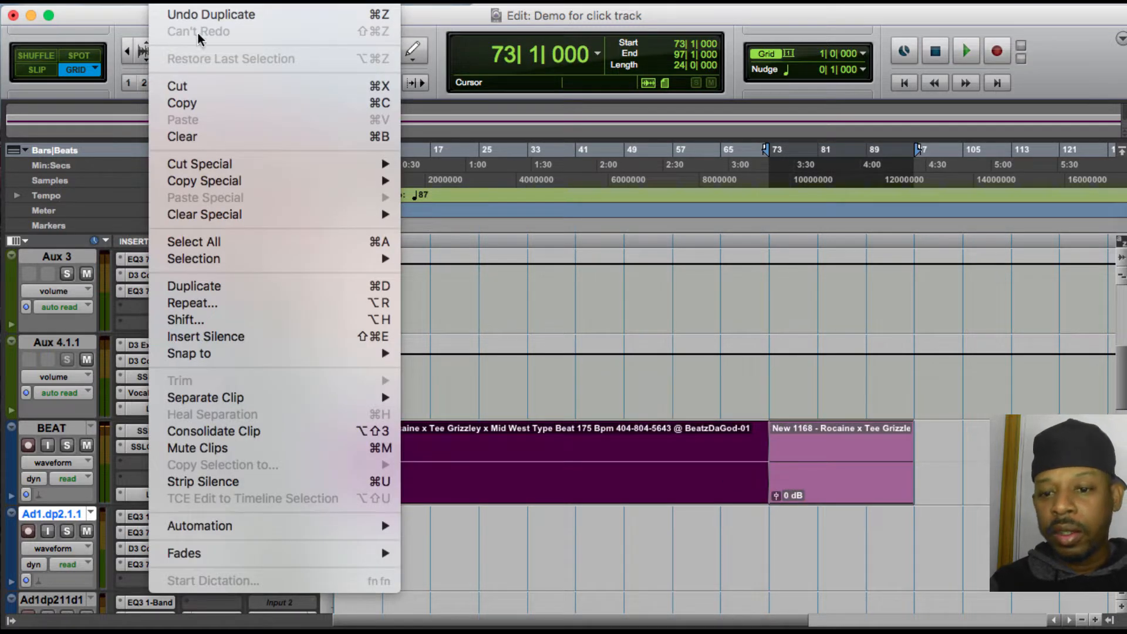
{"action": "left_click", "coordinate": [199, 14]}
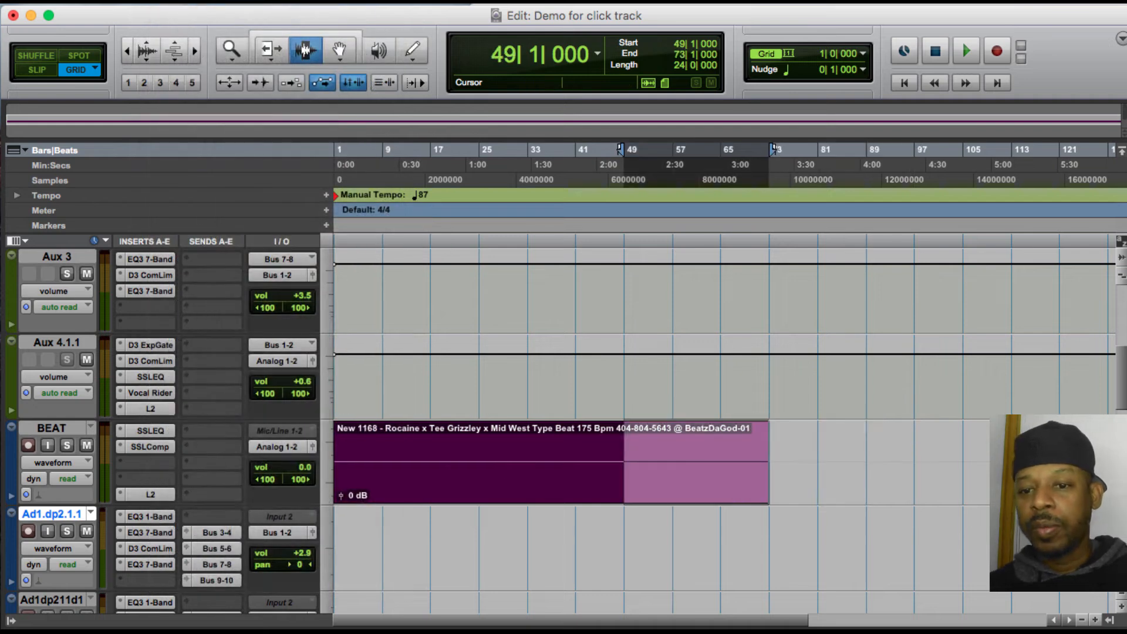
{"action": "left_click", "coordinate": [174, 2]}
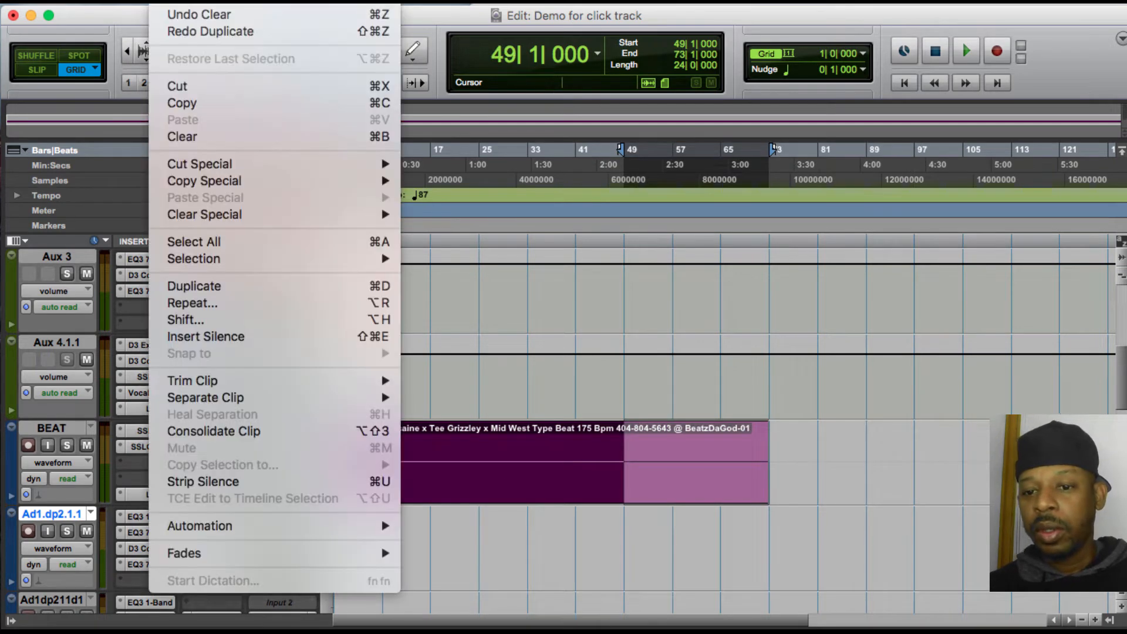
{"action": "left_click", "coordinate": [191, 286]}
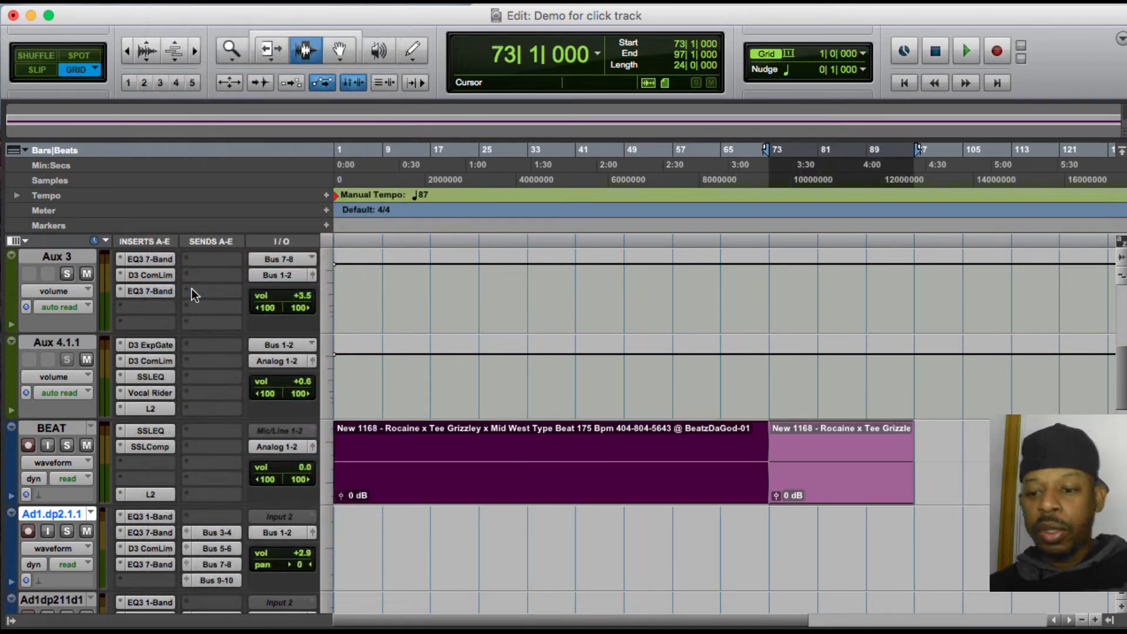
- Play the beat from bar 68 and bar 72 to check the transition into the duplicated section
{"action": "key", "text": "space"}
{"action": "key", "text": "space"}
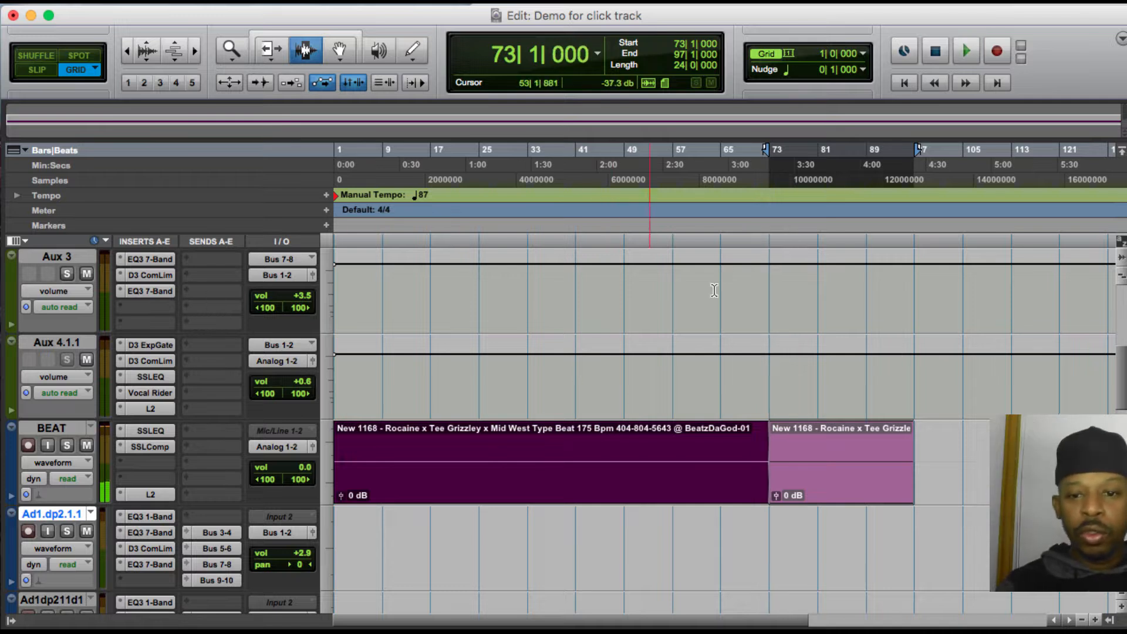
{"action": "left_click", "coordinate": [737, 247]}
{"action": "key", "text": "space"}
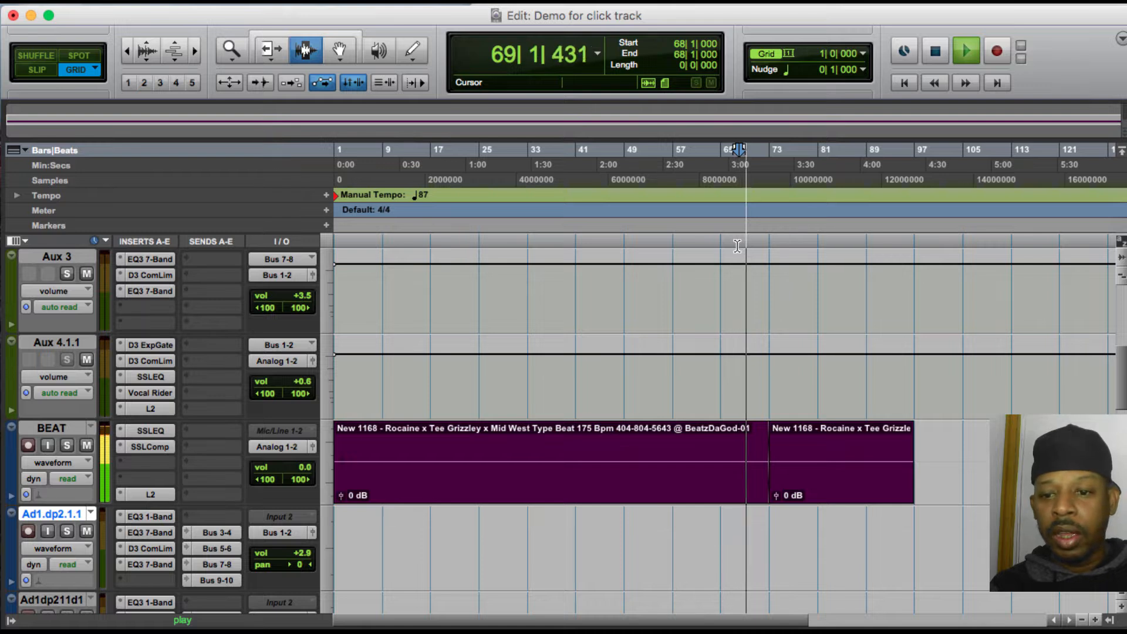
{"action": "left_click", "coordinate": [763, 243]}
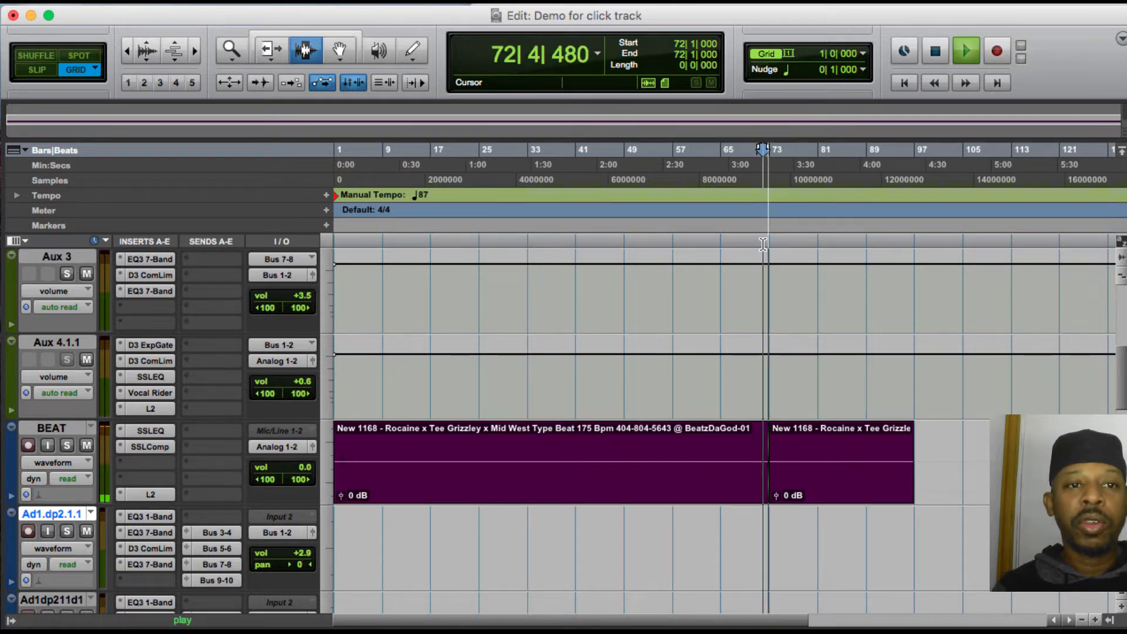
{"action": "key", "text": "space"}
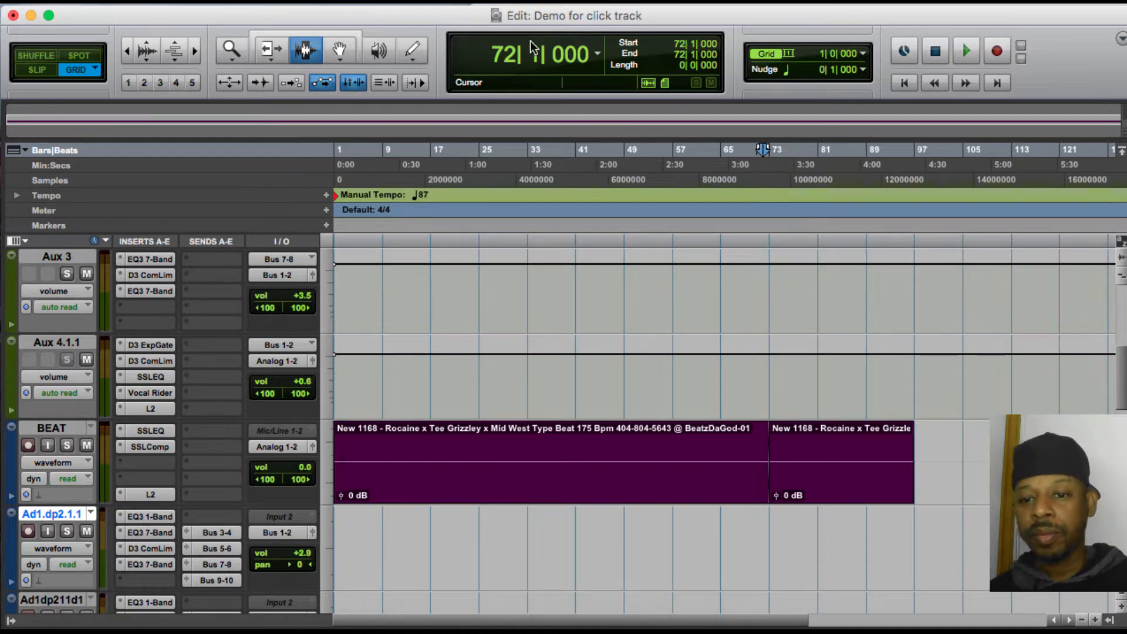
- Show the Transport window, place it over the timeline above the BEAT track, and turn on the metronome click
{"action": "left_click", "coordinate": [392, 2]}
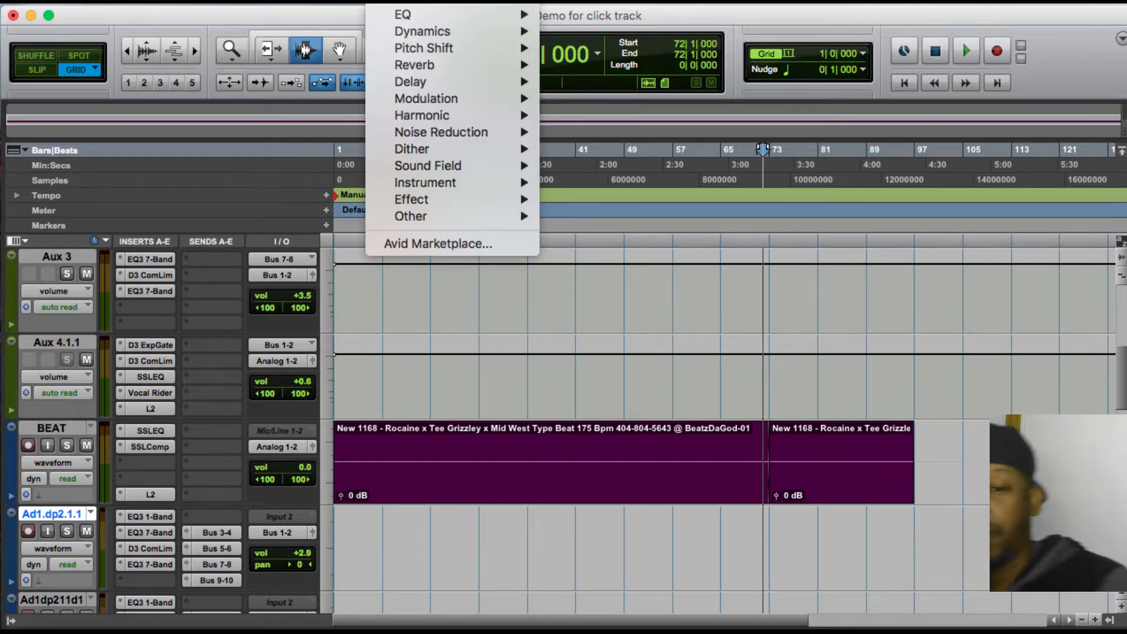
{"action": "mouse_move", "coordinate": [582, 2]}
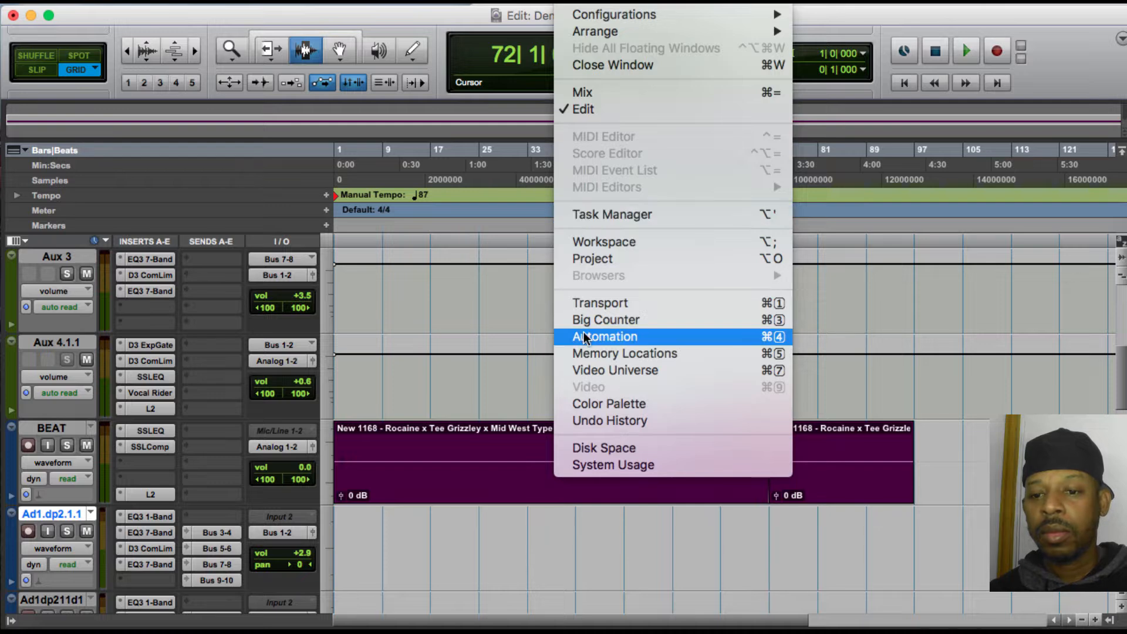
{"action": "left_click", "coordinate": [597, 303]}
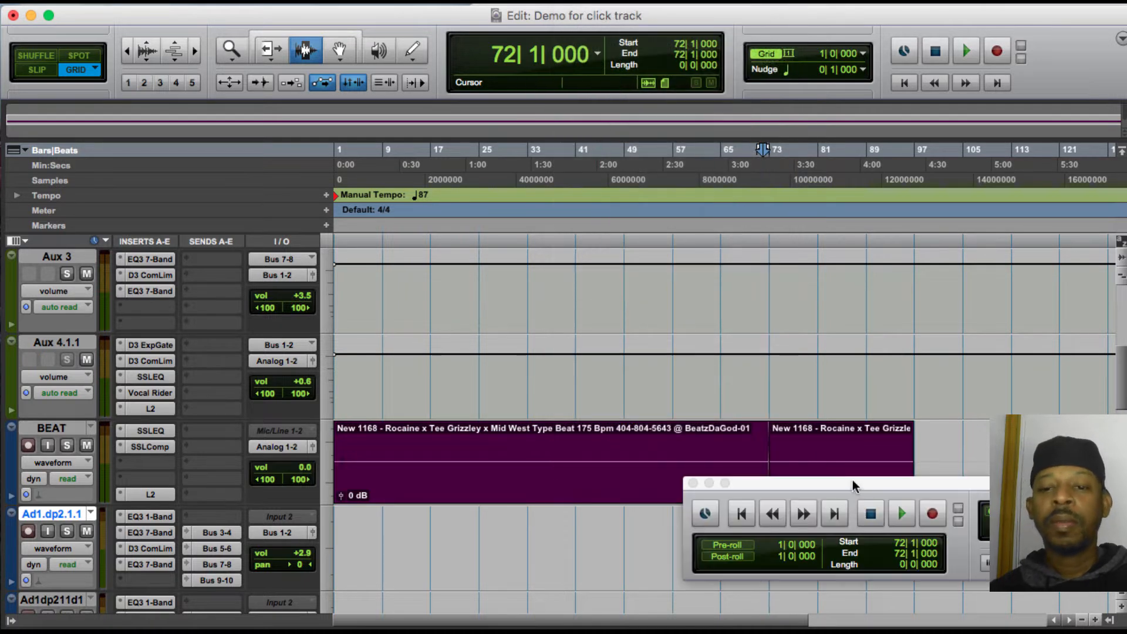
{"action": "left_click_drag", "start_coordinate": [853, 480], "coordinate": [612, 173]}
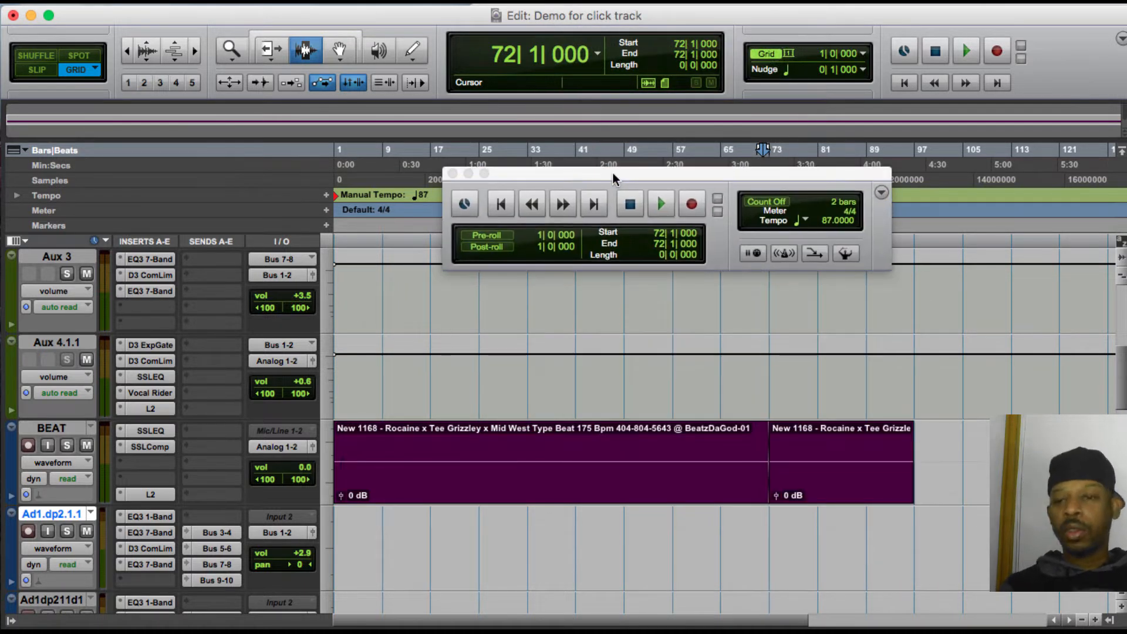
{"action": "left_click", "coordinate": [786, 253]}
- Play the beat together with the metronome from bar 72 and from bar 10 to check the timing
{"action": "key", "text": "space"}
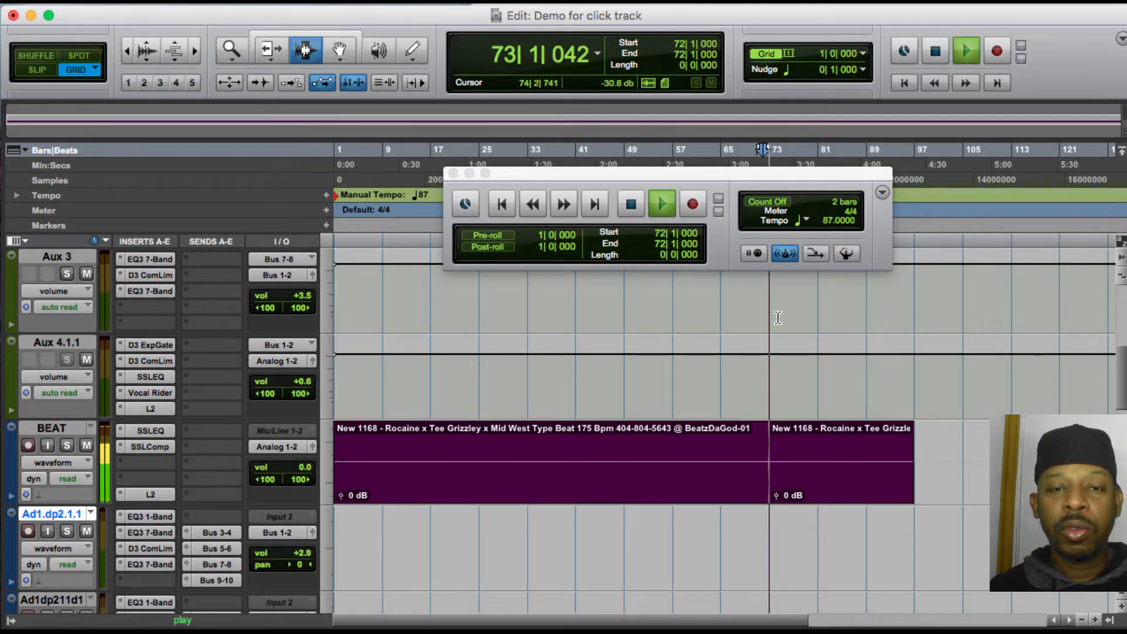
{"action": "key", "text": "space"}
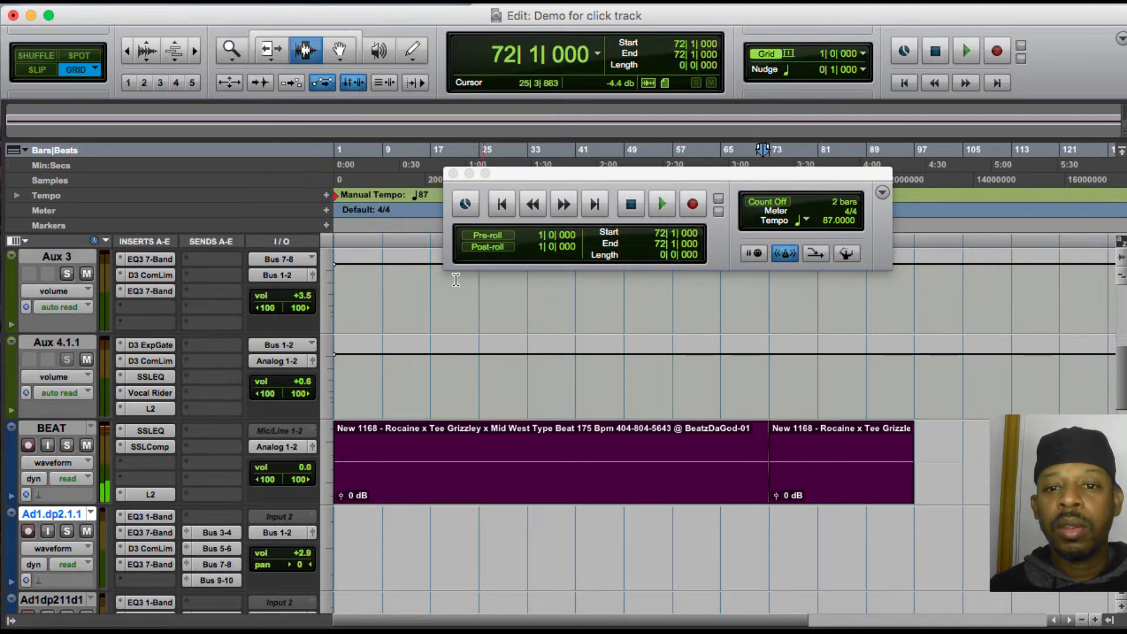
{"action": "left_click", "coordinate": [391, 242]}
{"action": "key", "text": "space"}
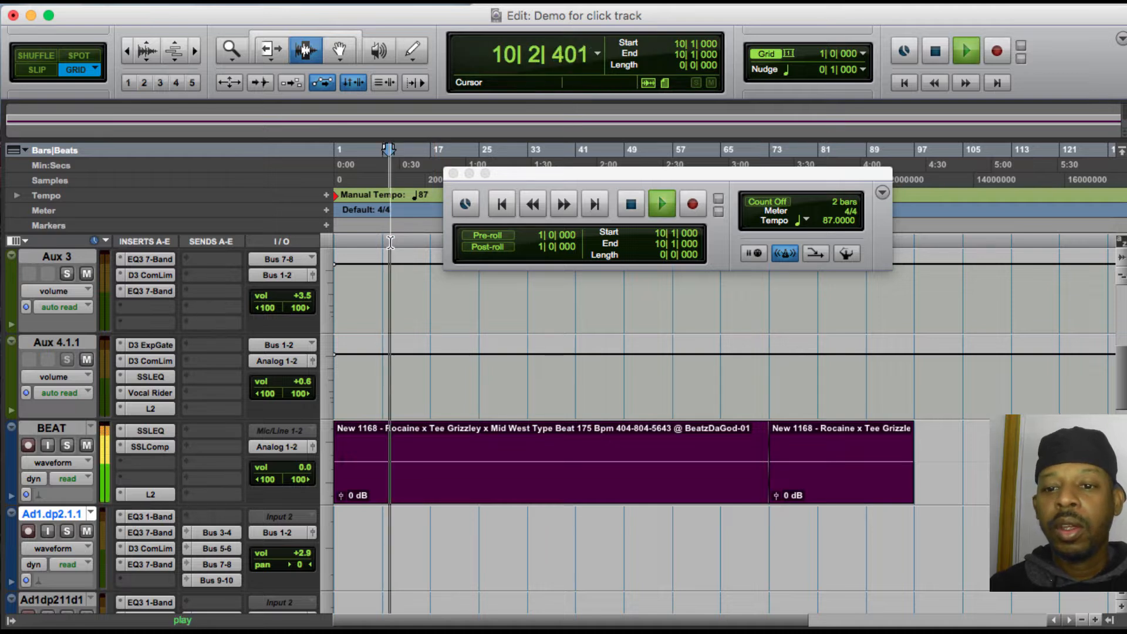
{"action": "key", "text": "space"}
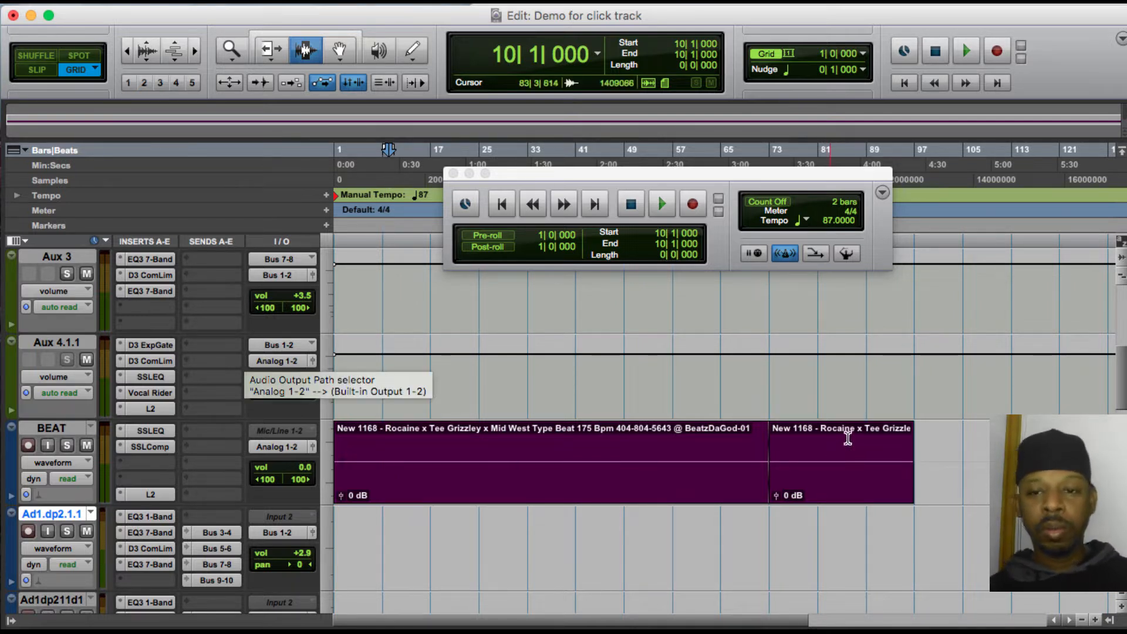
- Select bars 1 to 99 on the BEAT track and briefly play the selection with the metronome
{"action": "left_click_drag", "start_coordinate": [928, 451], "coordinate": [3, 474]}
{"action": "key", "text": "space"}
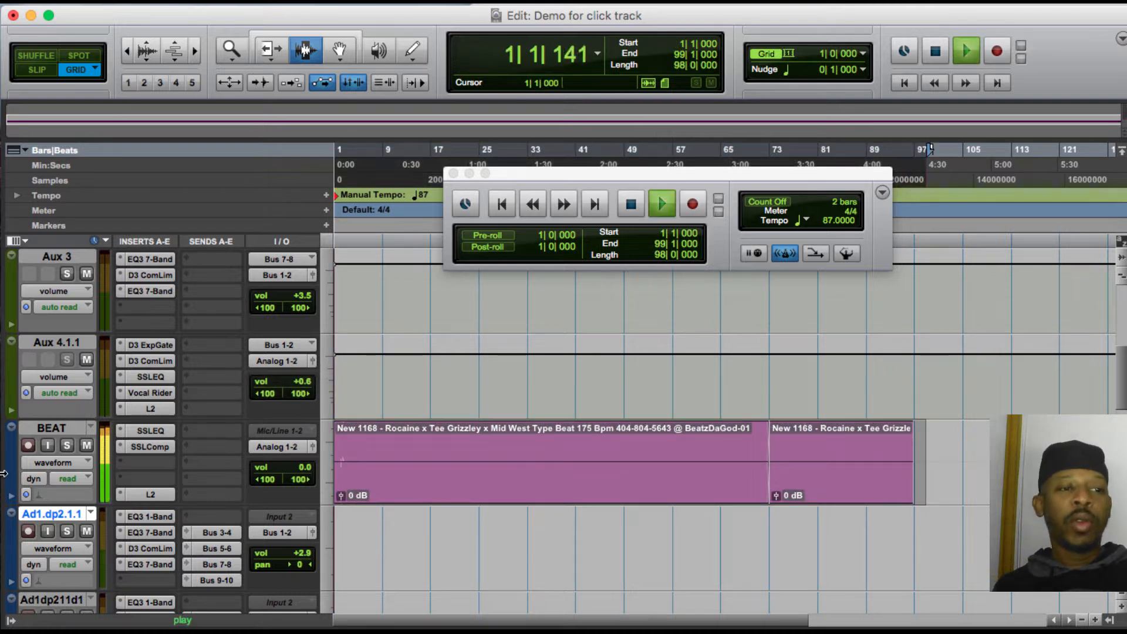
{"action": "key", "text": "space"}
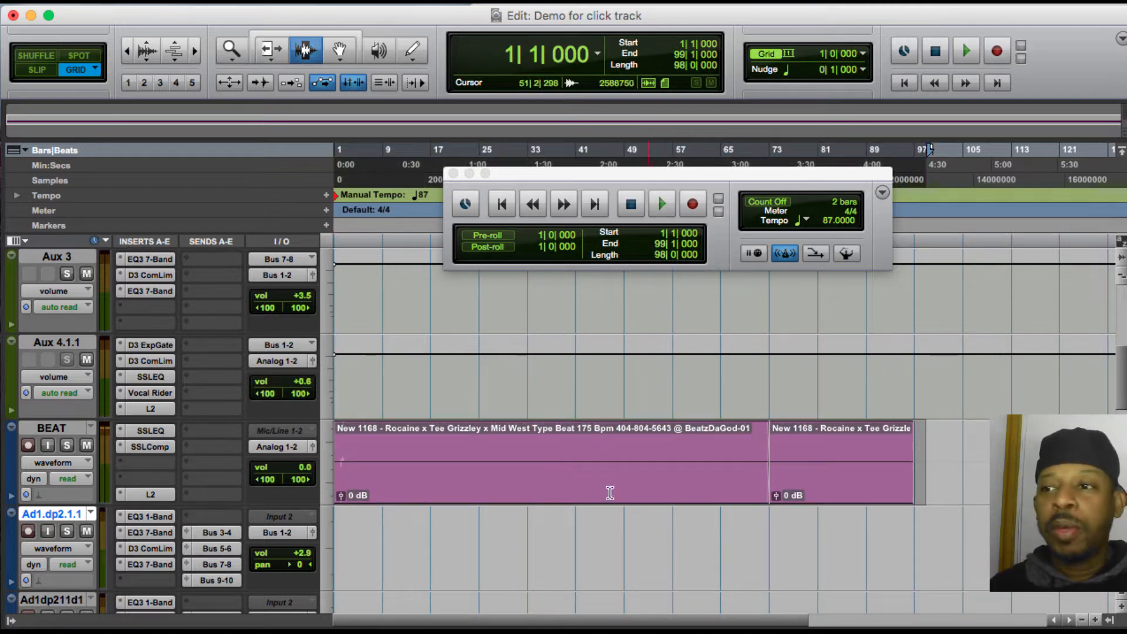
- Delete the duplicated clip that starts at bar 73 on the BEAT track
{"action": "left_click", "coordinate": [341, 53]}
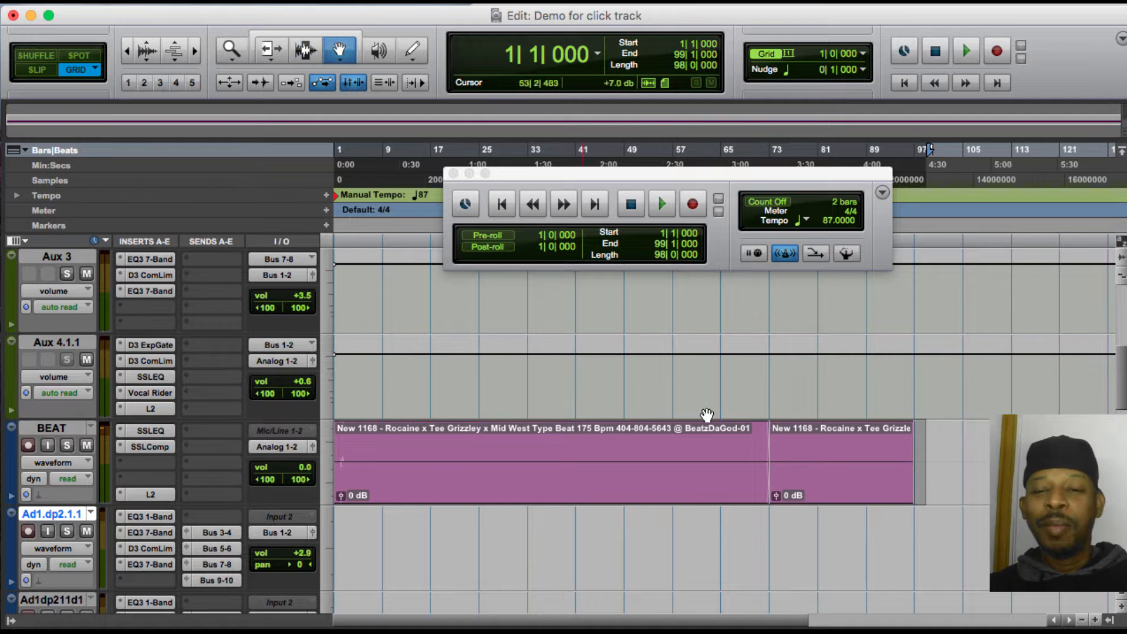
{"action": "left_click", "coordinate": [738, 519]}
{"action": "left_click", "coordinate": [845, 496]}
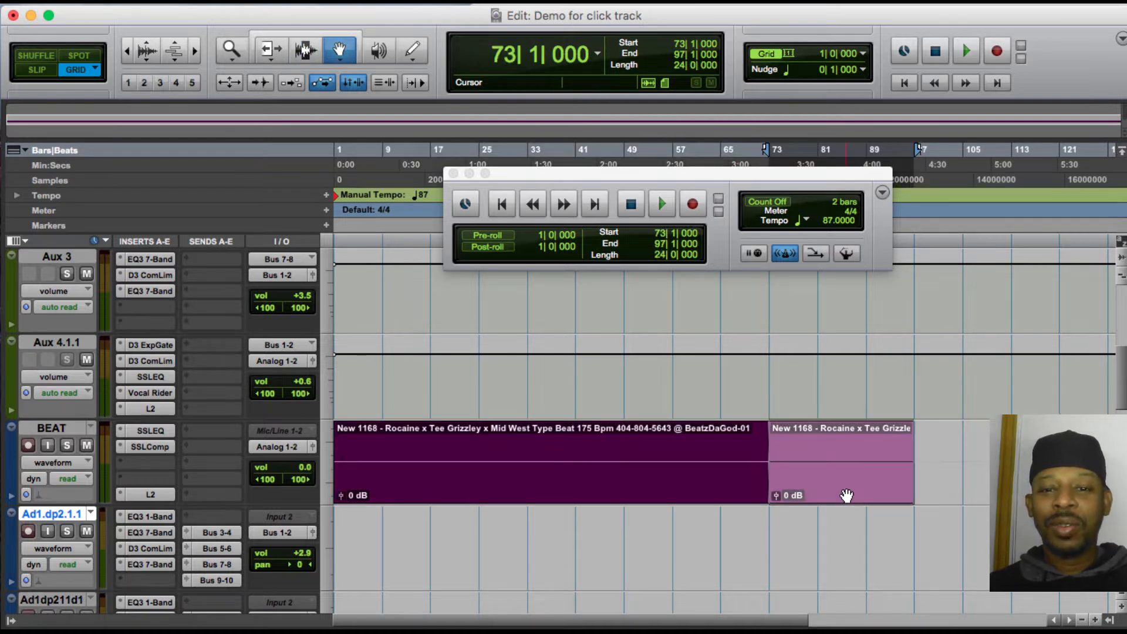
{"action": "key", "text": "BackSpace"}
- Extend the end of the BEAT clip with the Trim tool to its full original length, ending at 88|3|895
{"action": "left_click", "coordinate": [265, 52]}
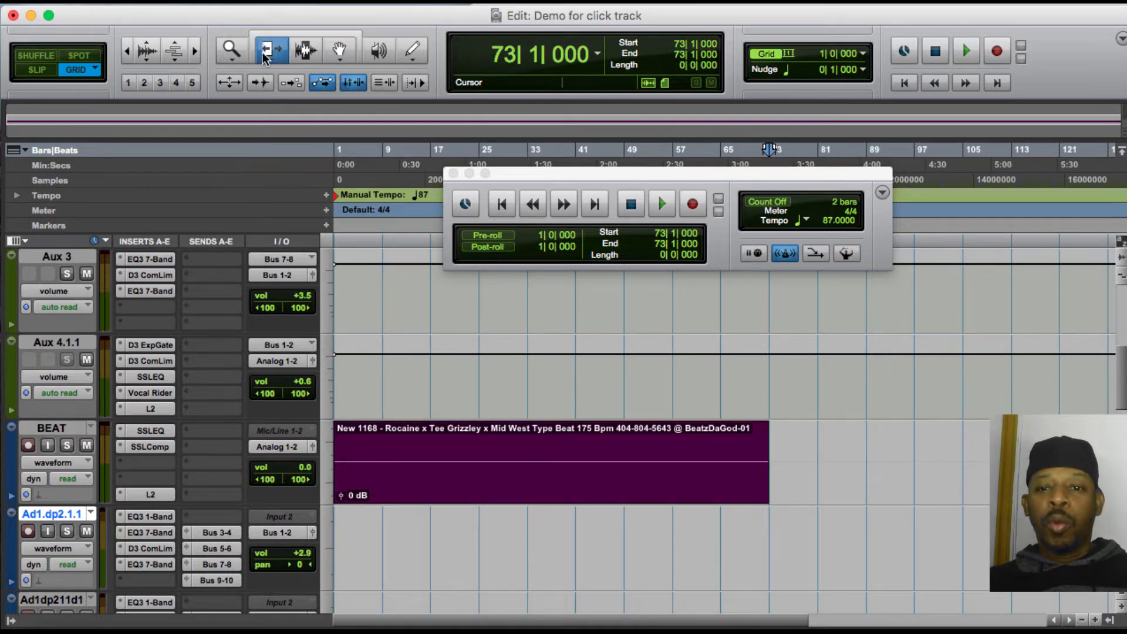
{"action": "triple_click", "coordinate": [749, 479]}
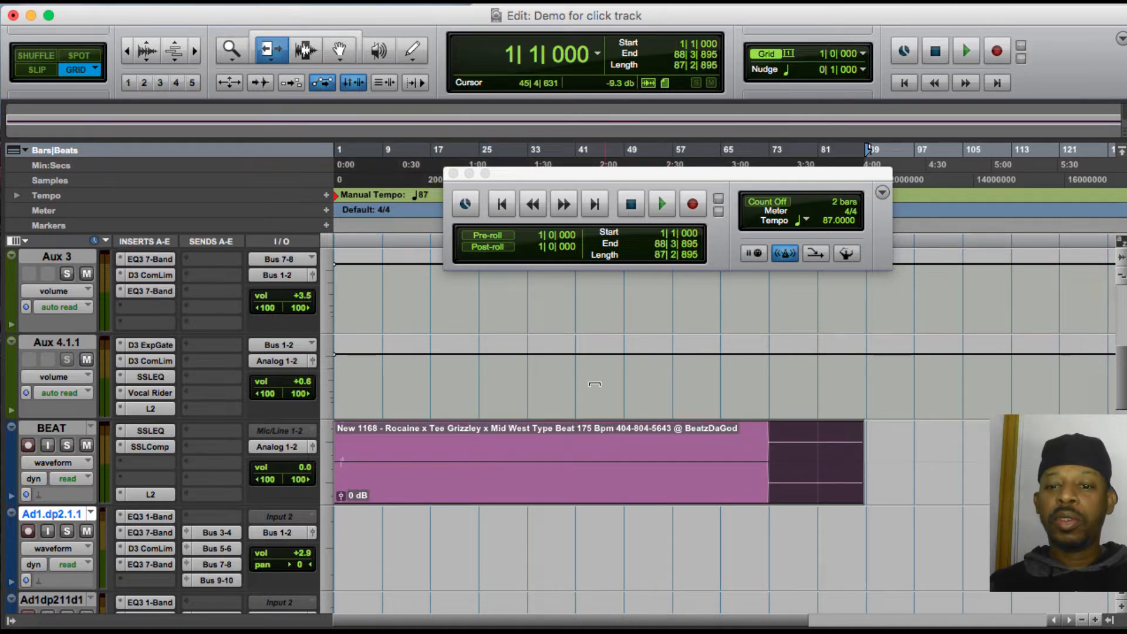
{"action": "left_click", "coordinate": [196, 57]}
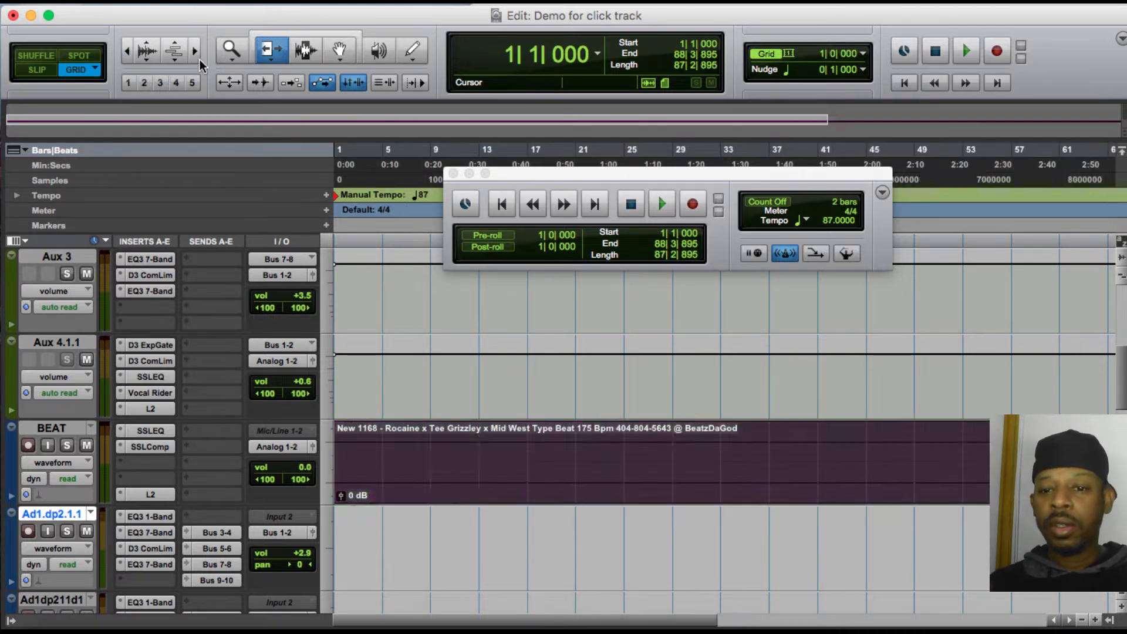
{"action": "left_click", "coordinate": [128, 52]}
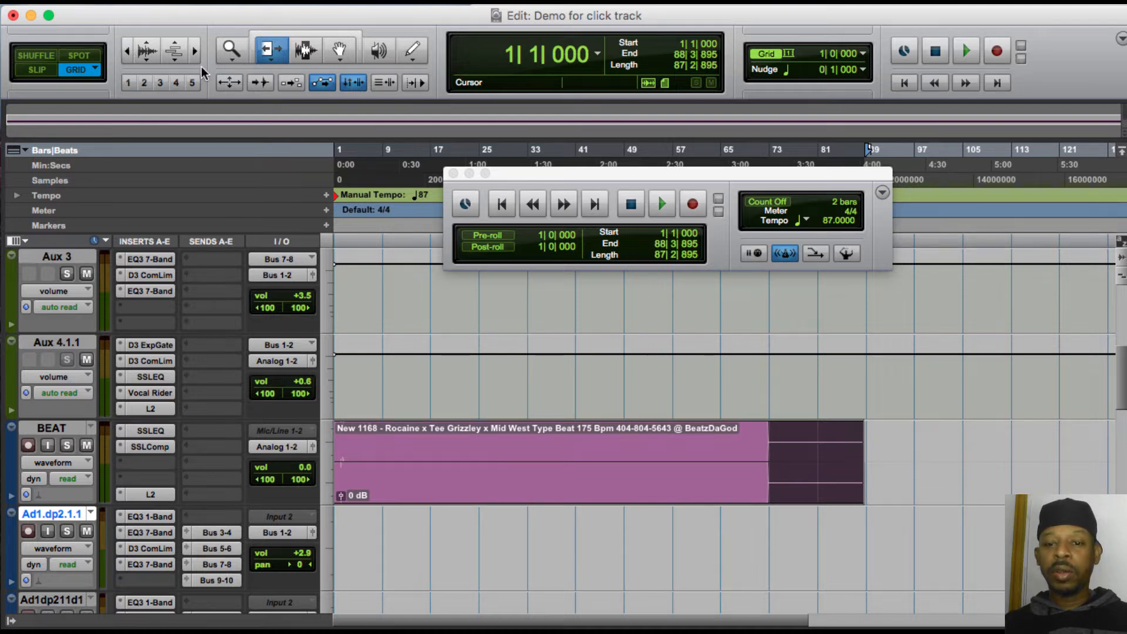
- Reposition the floating Transport window over the Aux tracks and hide its MIDI Controls section
{"action": "left_click_drag", "start_coordinate": [807, 185], "coordinate": [807, 295]}
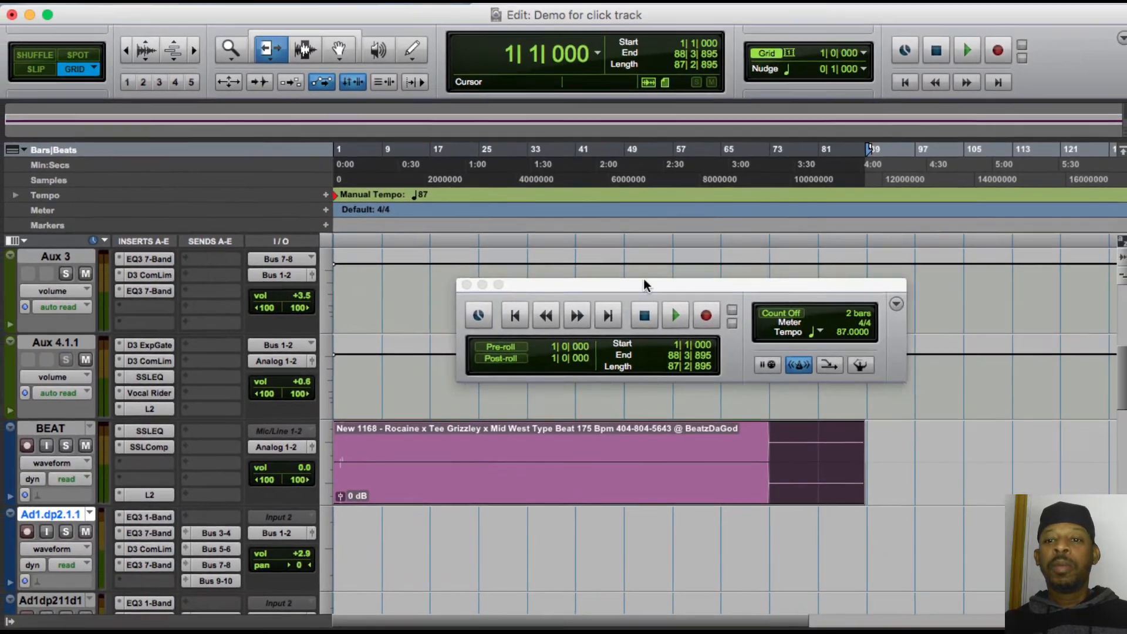
{"action": "left_click_drag", "start_coordinate": [664, 268], "coordinate": [751, 151]}
{"action": "left_click_drag", "start_coordinate": [713, 187], "coordinate": [697, 215]}
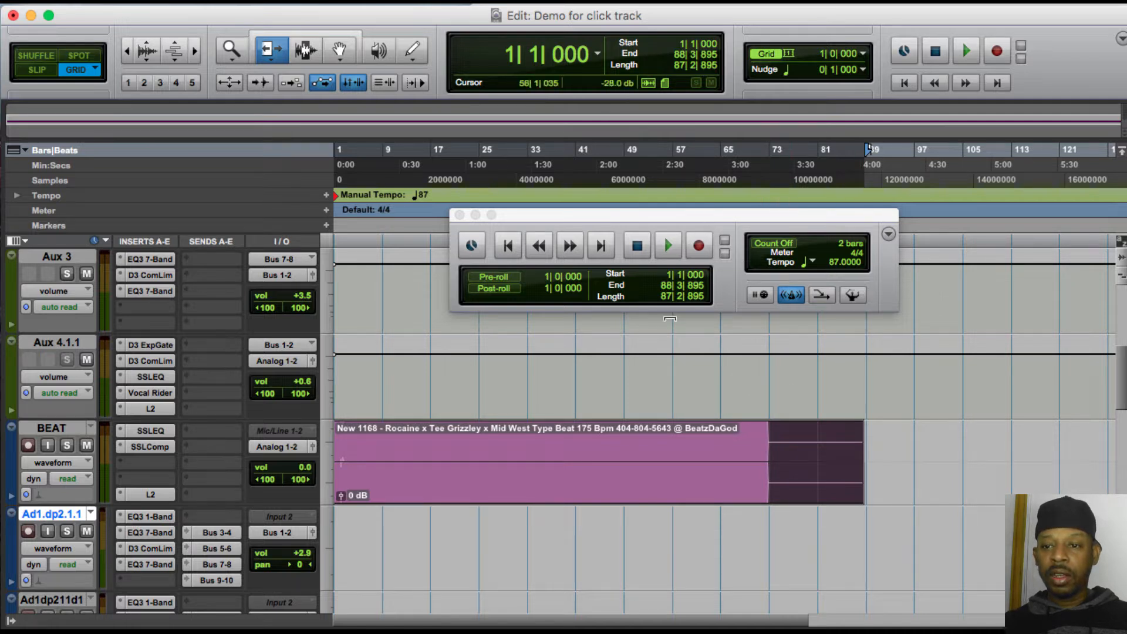
{"action": "left_click", "coordinate": [890, 233]}
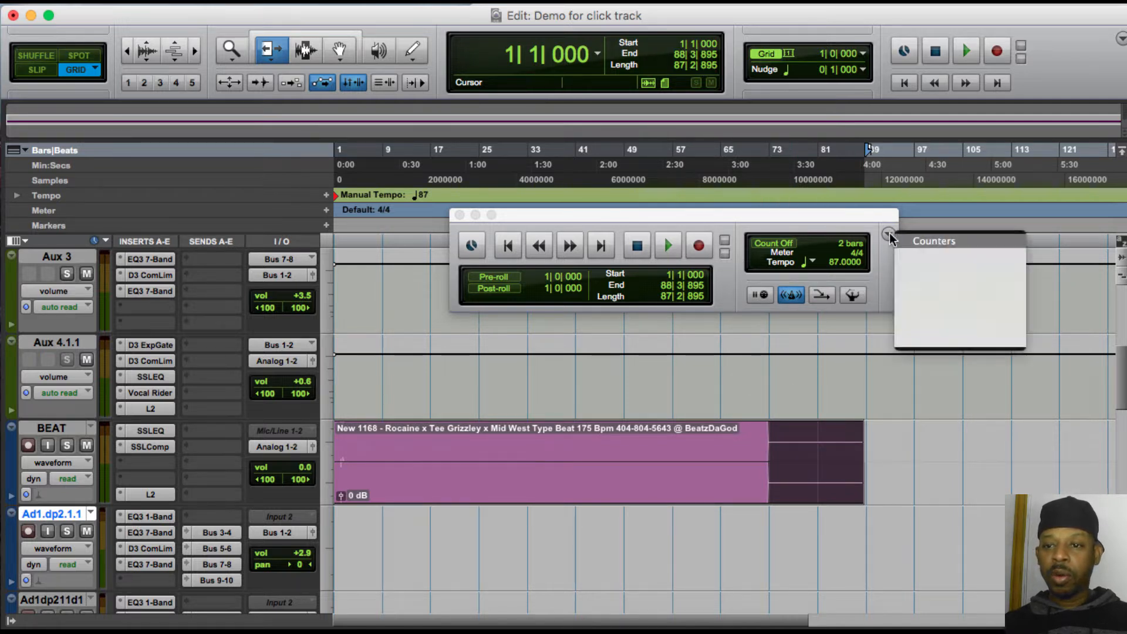
{"action": "left_click", "coordinate": [890, 235]}
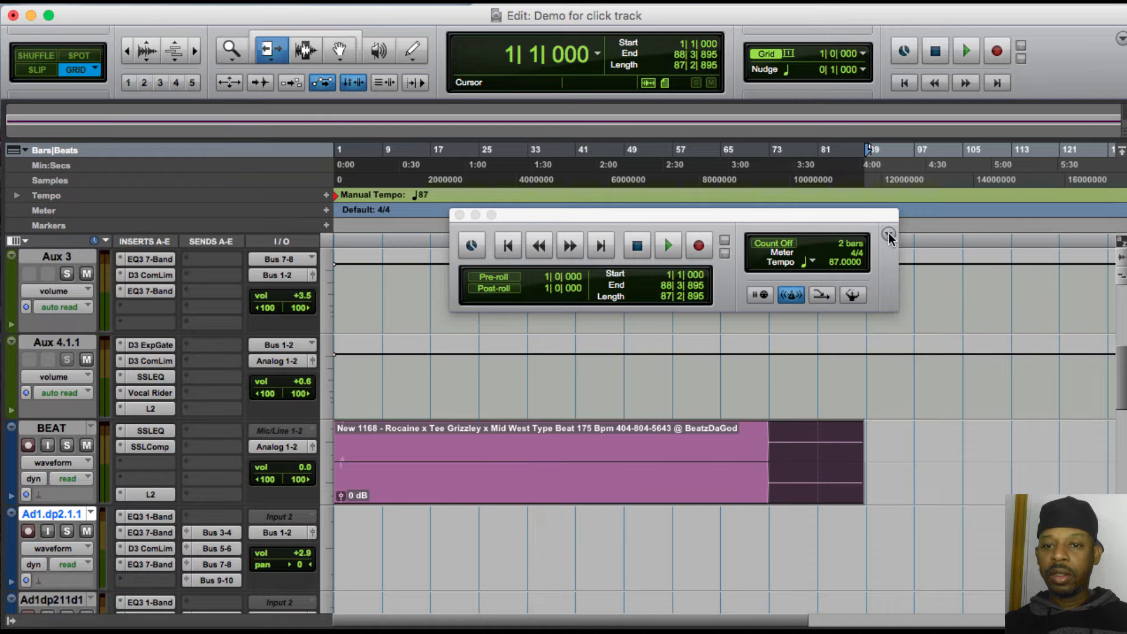
{"action": "left_click", "coordinate": [889, 235]}
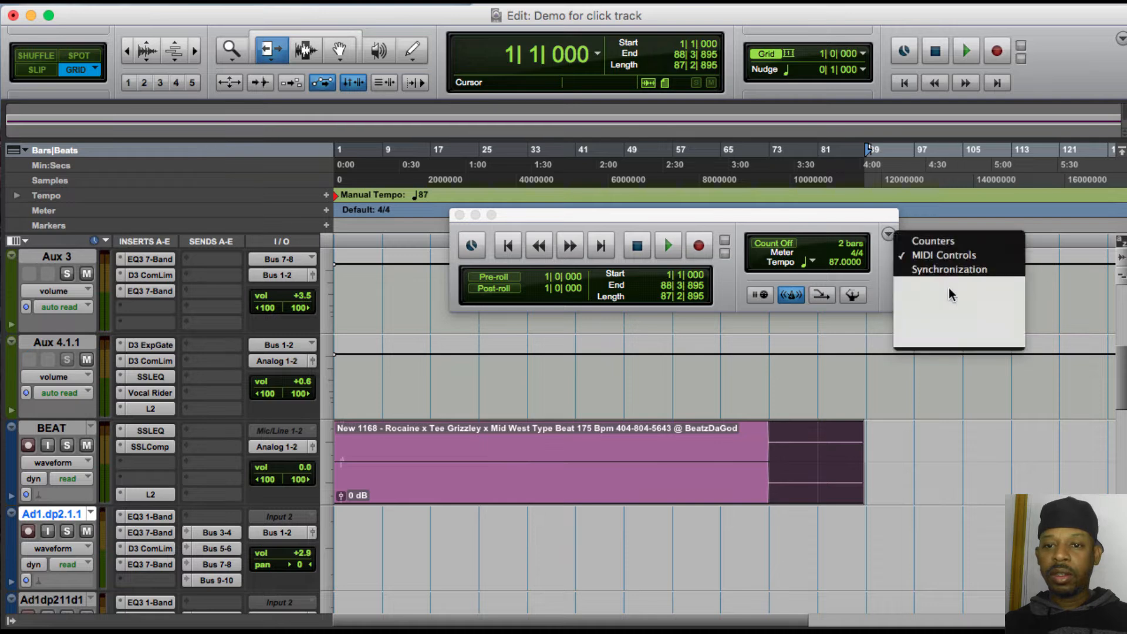
{"action": "left_click", "coordinate": [935, 258]}
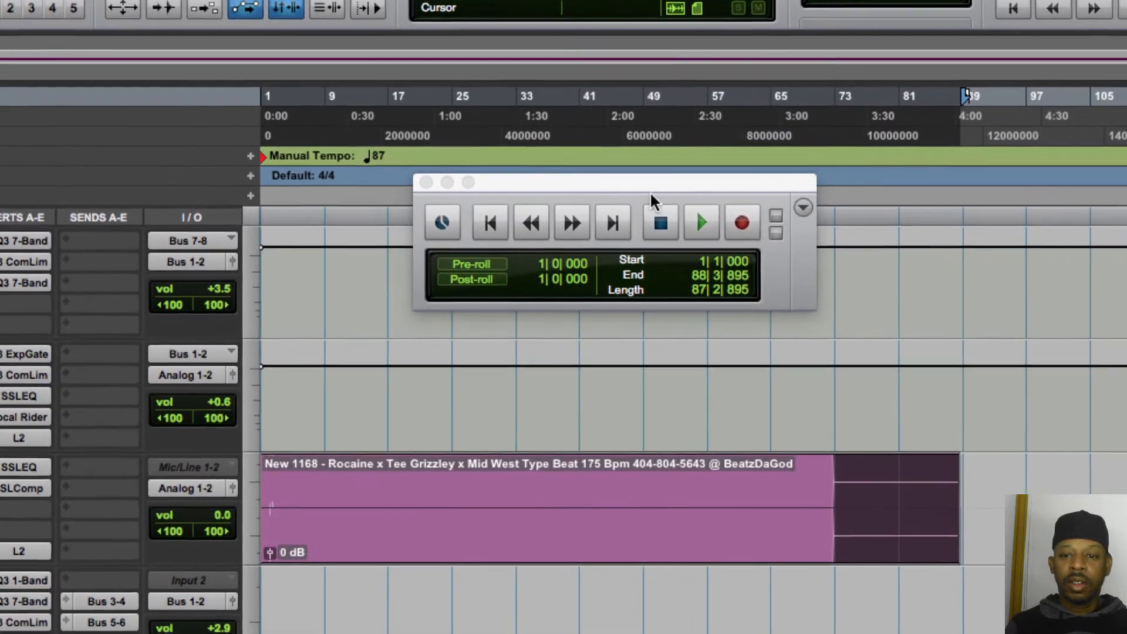
- Place the reduced Transport window just above the BEAT track and briefly play the beat from bar 1
{"action": "left_click_drag", "start_coordinate": [610, 215], "coordinate": [732, 374]}
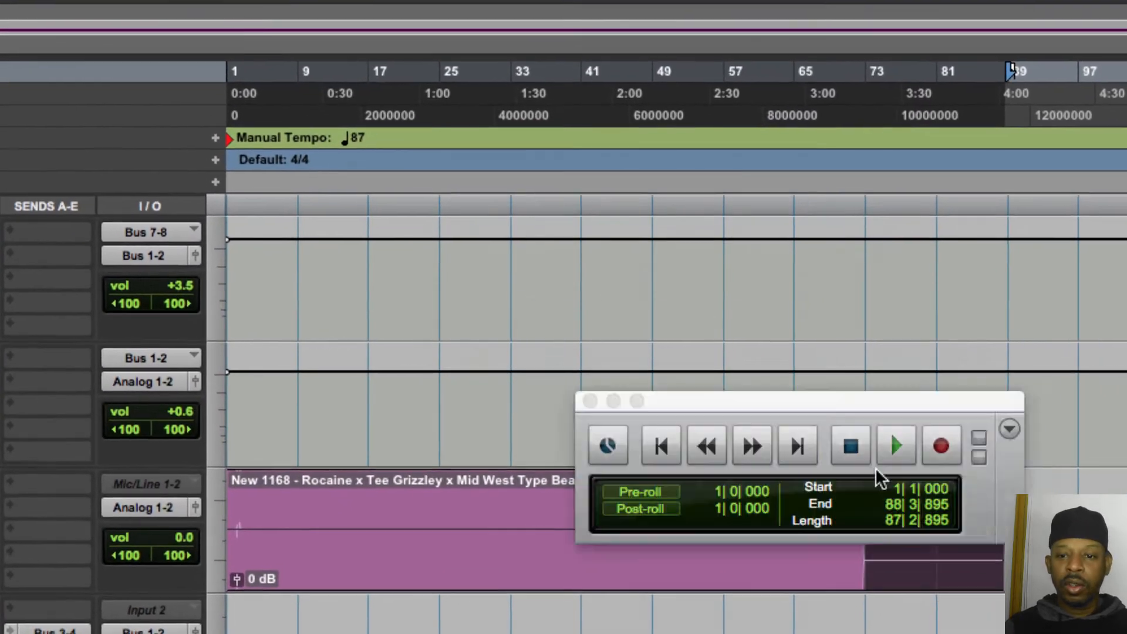
{"action": "left_click_drag", "start_coordinate": [876, 470], "coordinate": [726, 252]}
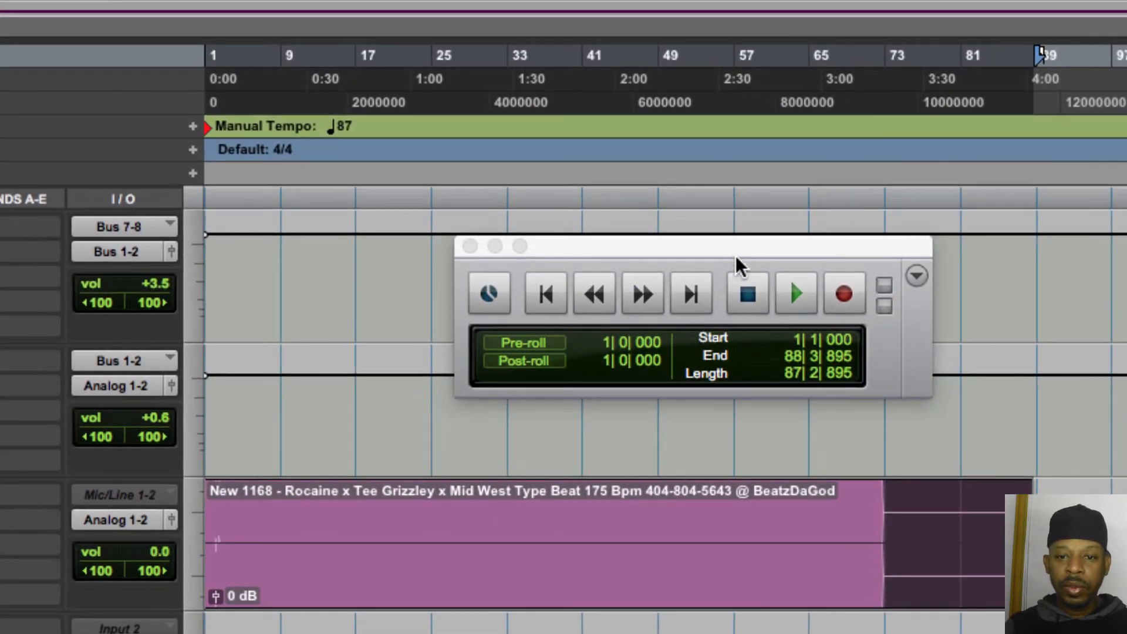
{"action": "left_click", "coordinate": [796, 294]}
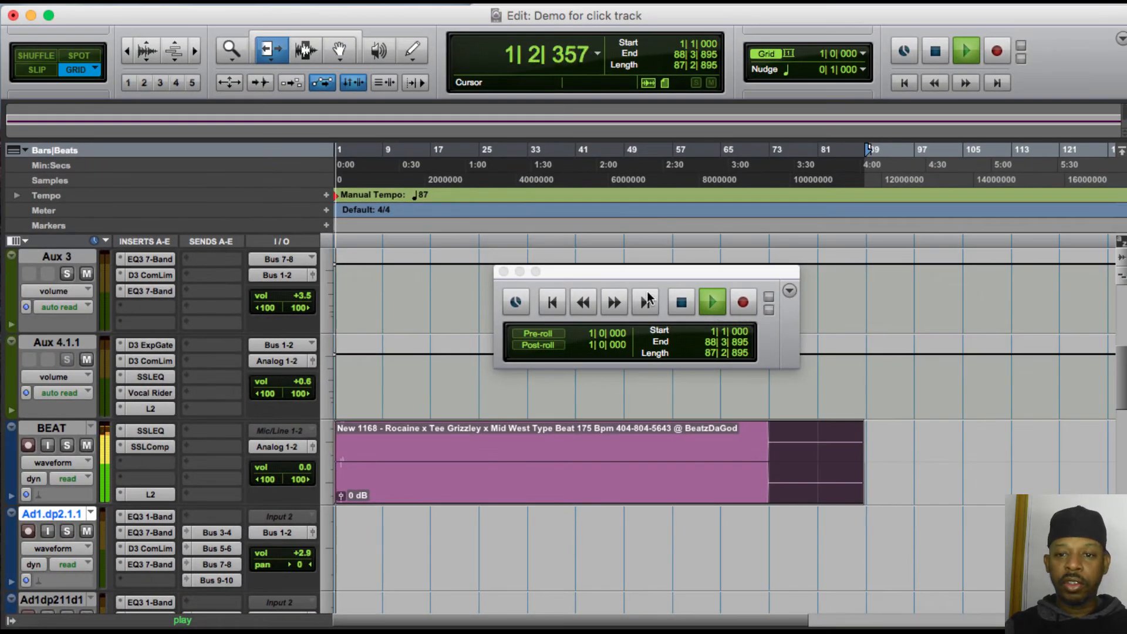
{"action": "left_click", "coordinate": [684, 302]}
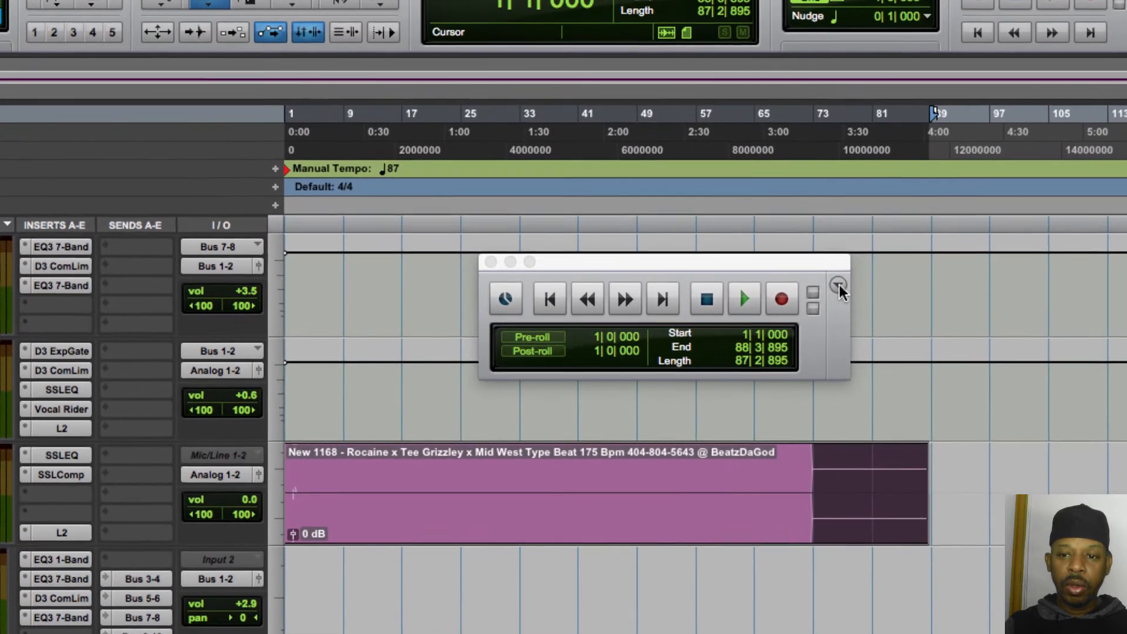
- Display the MIDI Controls section in the Transport window
{"action": "left_click", "coordinate": [839, 286]}
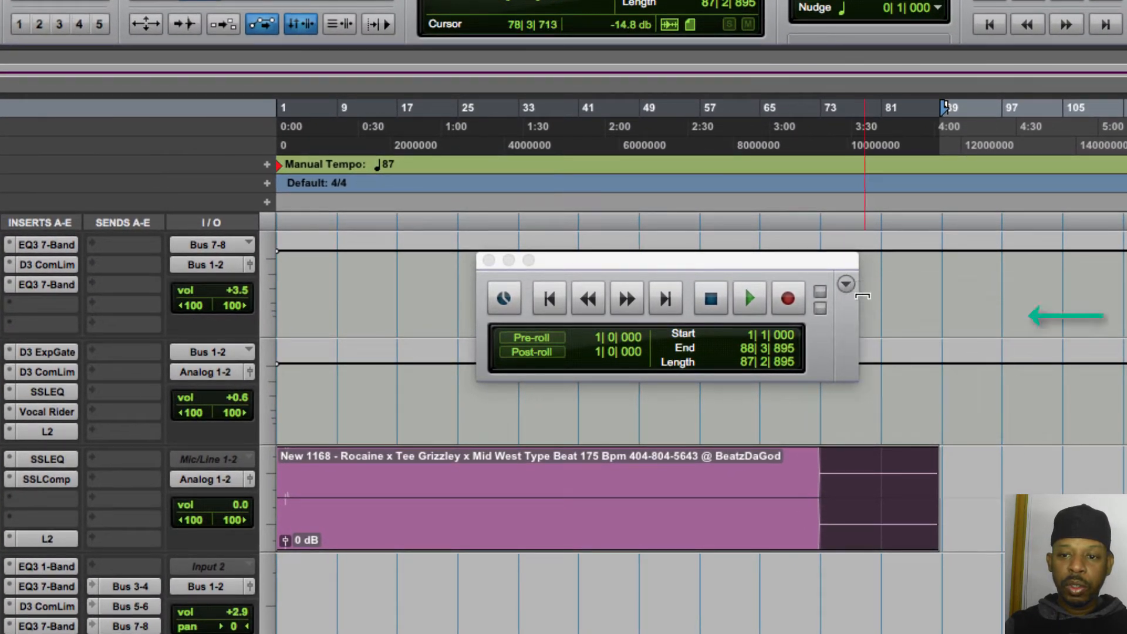
{"action": "left_click", "coordinate": [846, 285]}
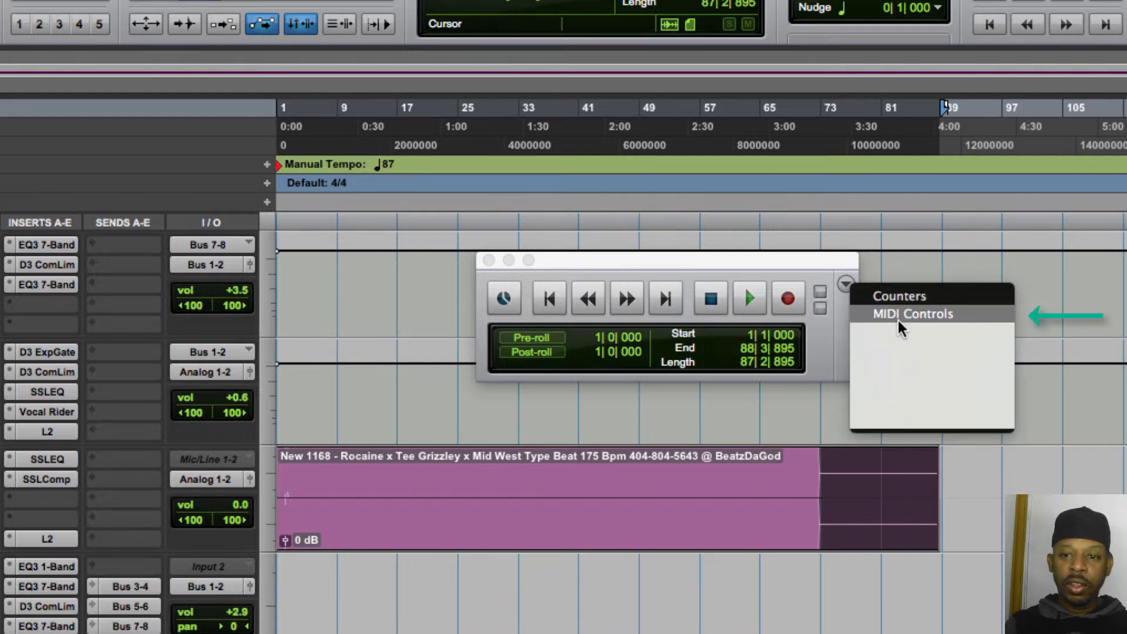
{"action": "left_click", "coordinate": [897, 318]}
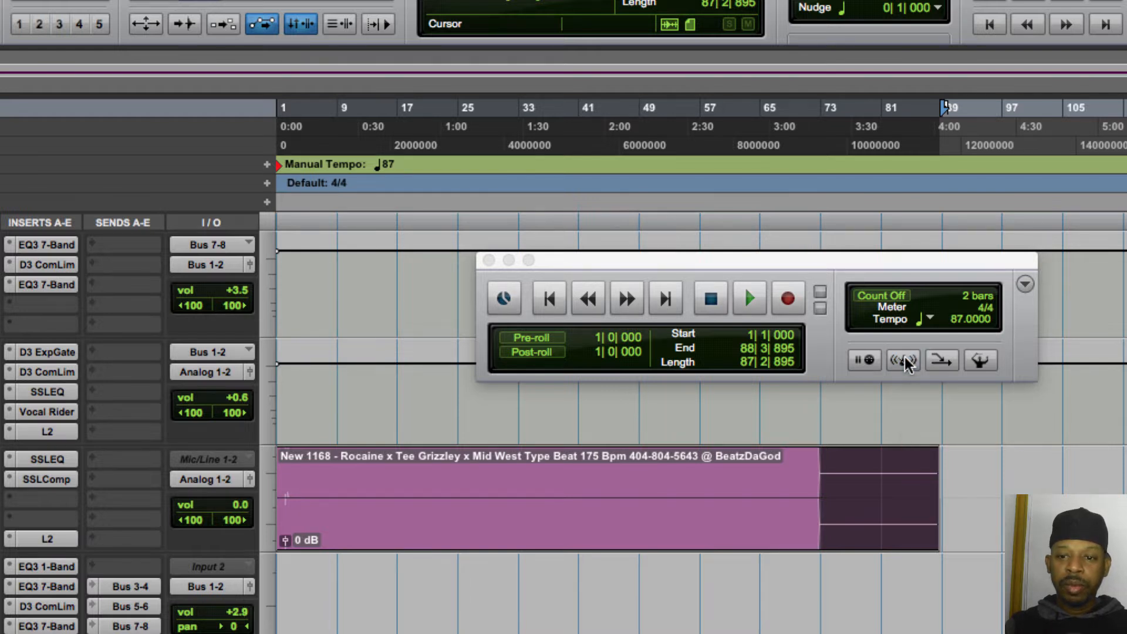
- Play the beat briefly with the metronome off and turn the metronome on
{"action": "key", "text": "space"}
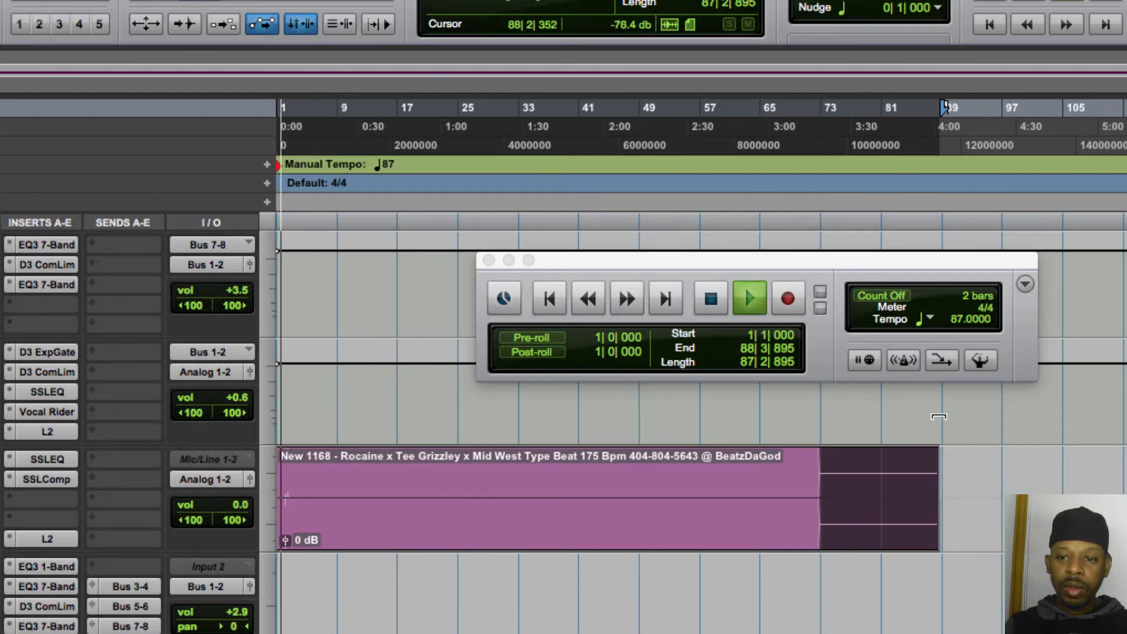
{"action": "key", "text": "space"}
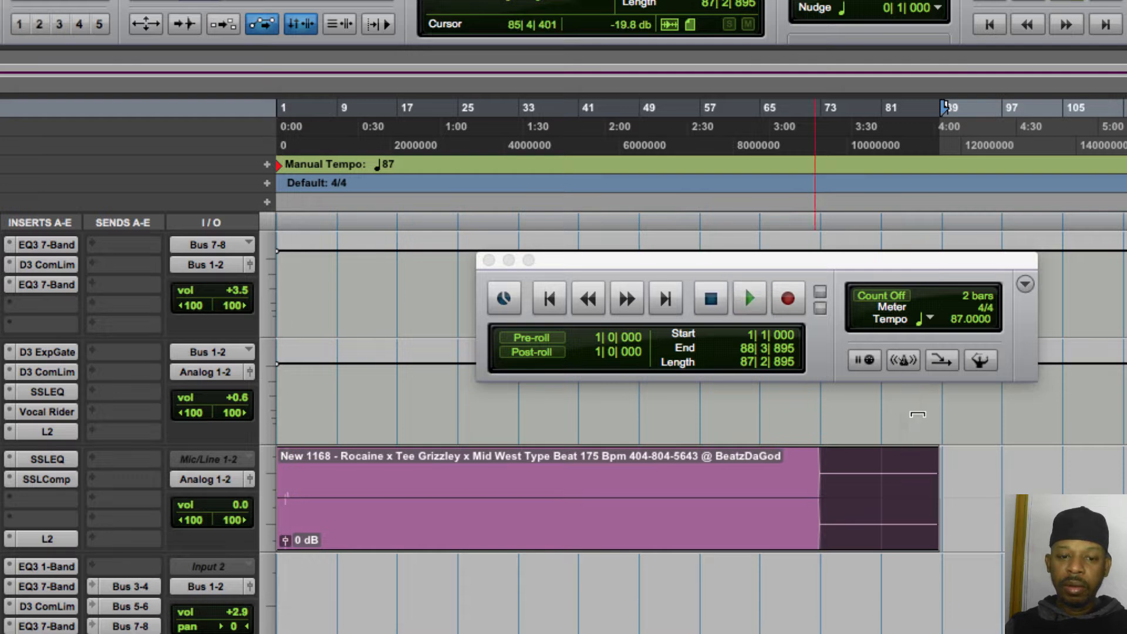
{"action": "left_click", "coordinate": [902, 360]}
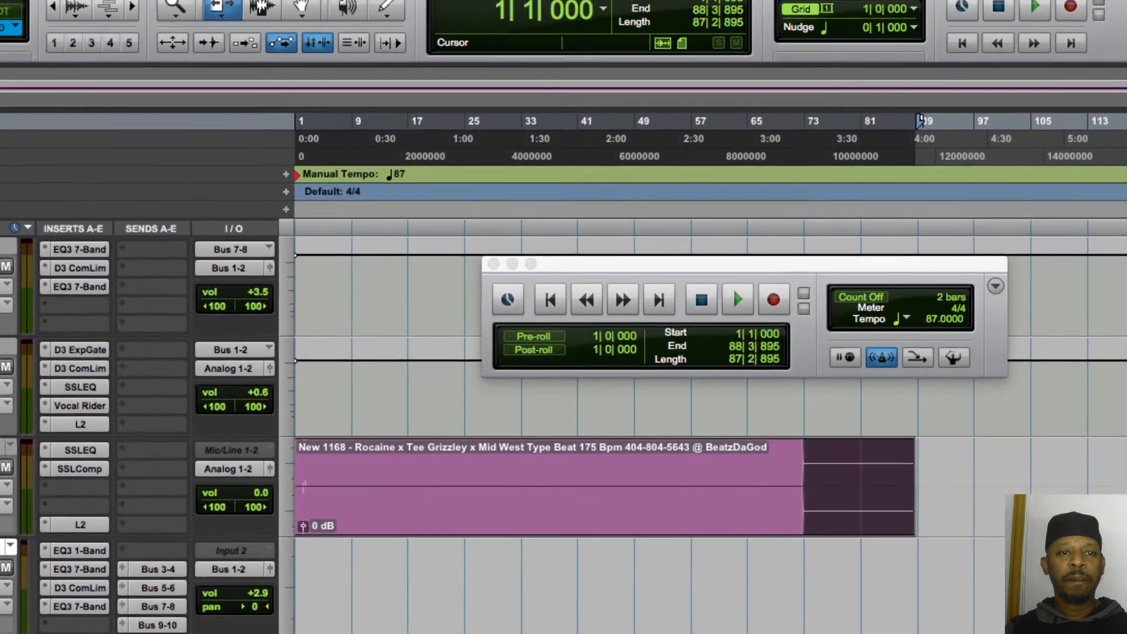
- Look up the Create Click Track command among the track commands without running it
{"action": "left_click", "coordinate": [255, 1]}
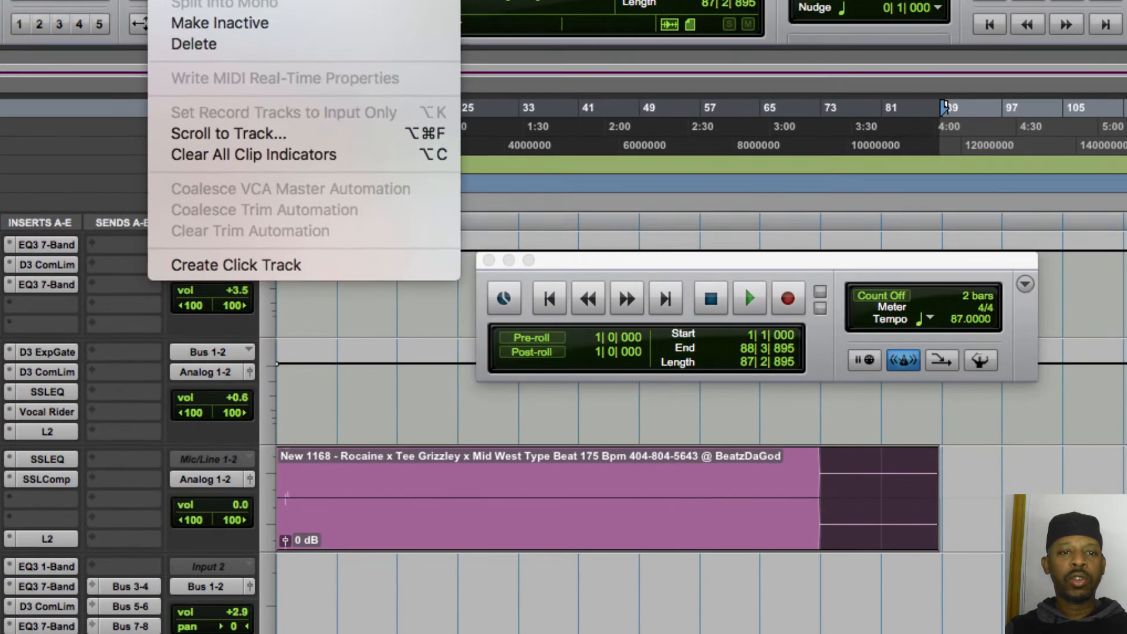
{"action": "mouse_move", "coordinate": [180, 0]}
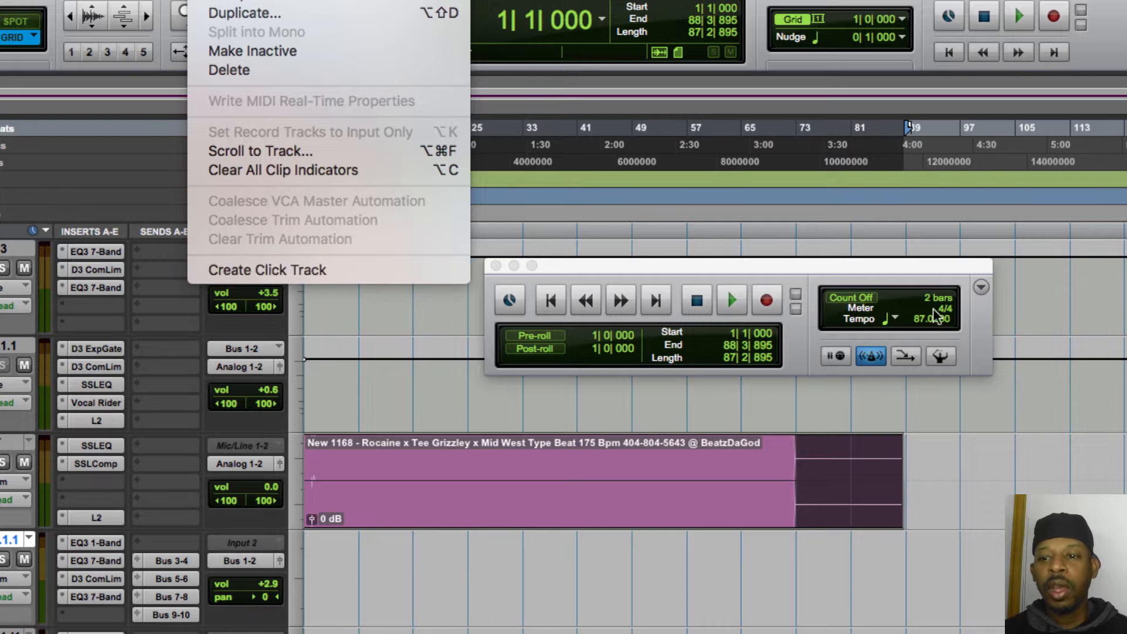
{"action": "left_click", "coordinate": [977, 290]}
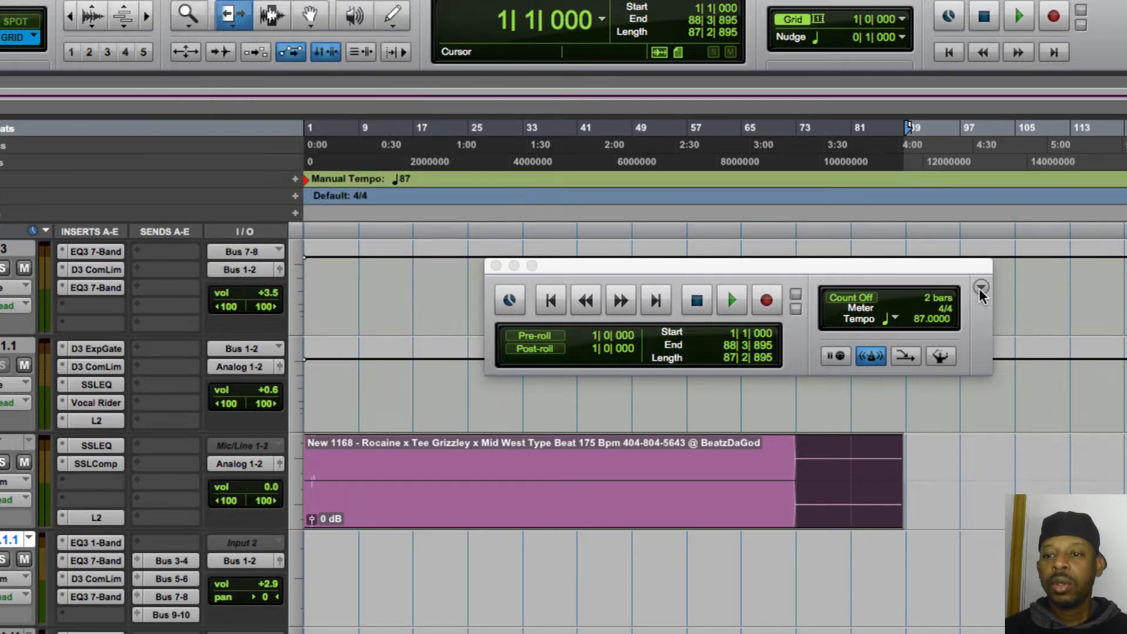
- Hide the MIDI Controls section of the Transport window again
{"action": "left_click", "coordinate": [987, 290]}
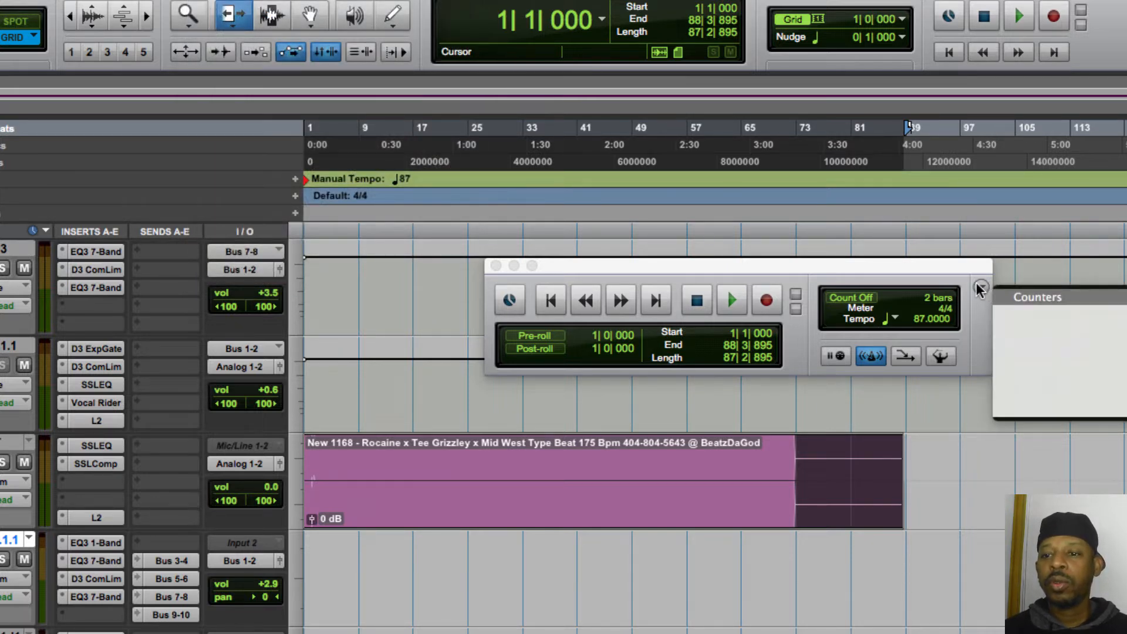
{"action": "left_click", "coordinate": [979, 289]}
{"action": "left_click", "coordinate": [979, 288]}
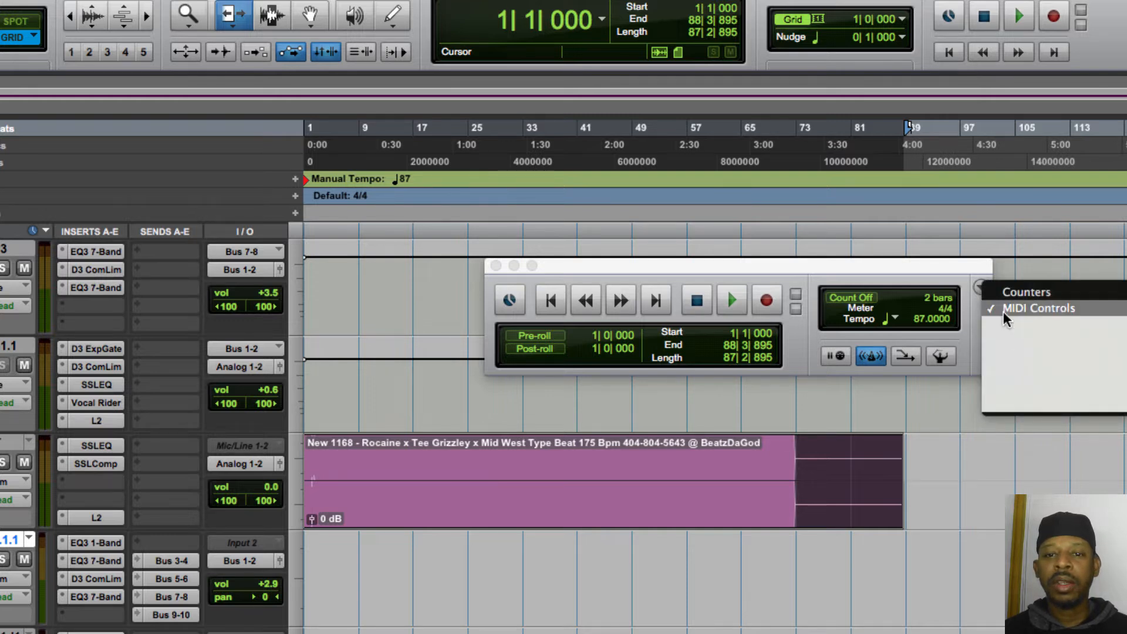
{"action": "left_click", "coordinate": [1006, 309]}
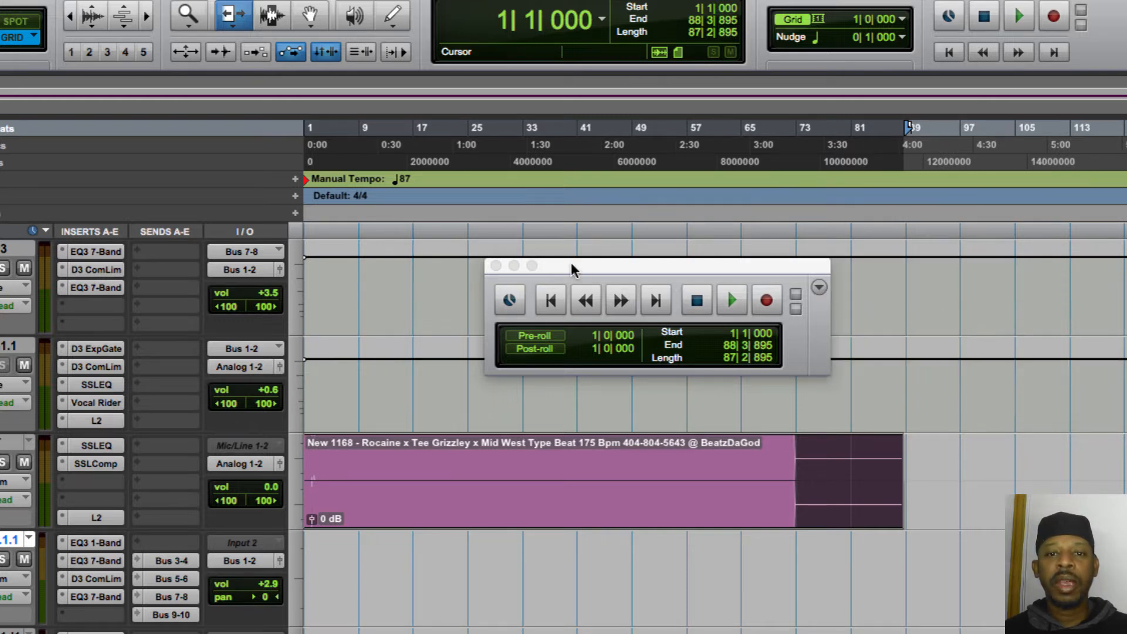
- Move the Transport window closer to the timeline rulers and bring back its MIDI Controls section
{"action": "left_click_drag", "start_coordinate": [575, 272], "coordinate": [473, 223]}
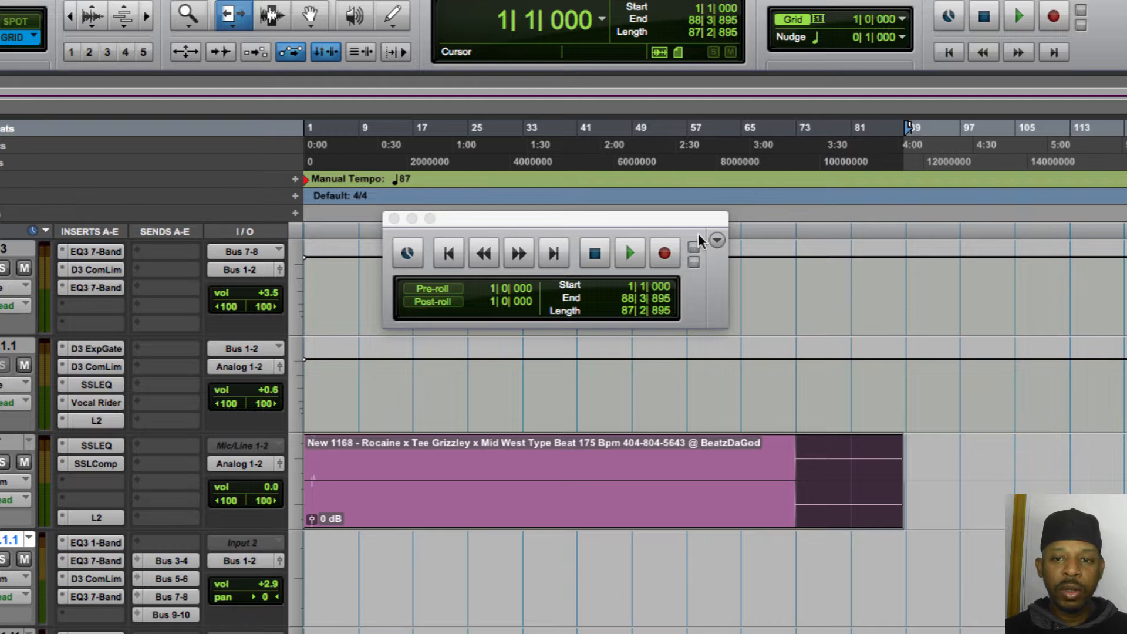
{"action": "left_click", "coordinate": [716, 240]}
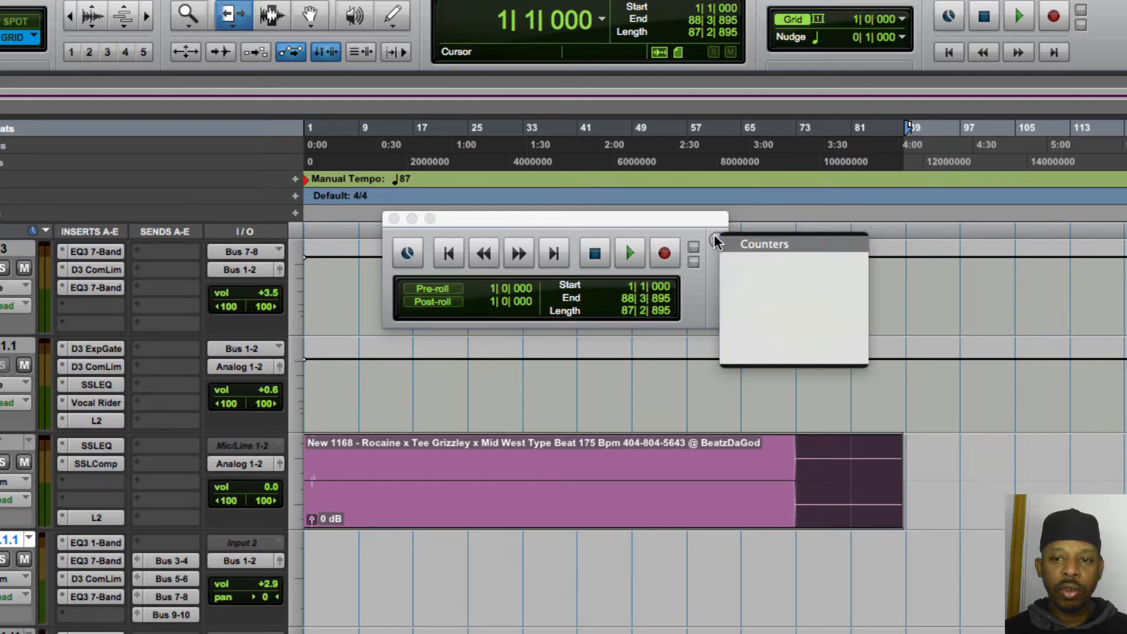
{"action": "left_click", "coordinate": [783, 261]}
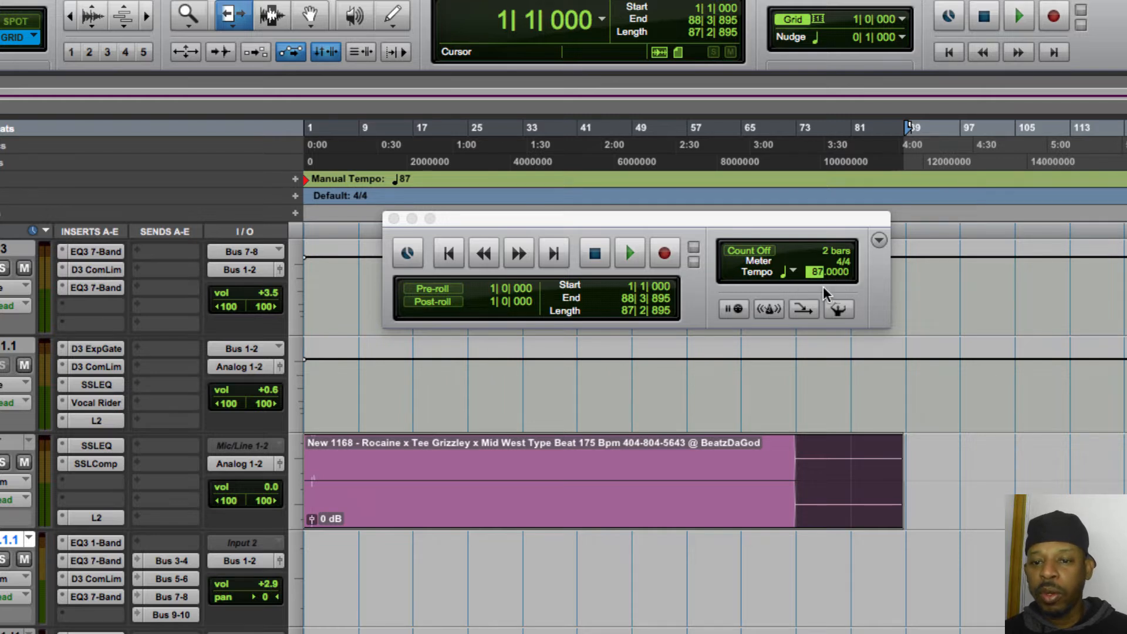
- Turn the metronome on and set the session tempo to 100
{"action": "key", "text": "space"}
{"action": "key", "text": "space"}
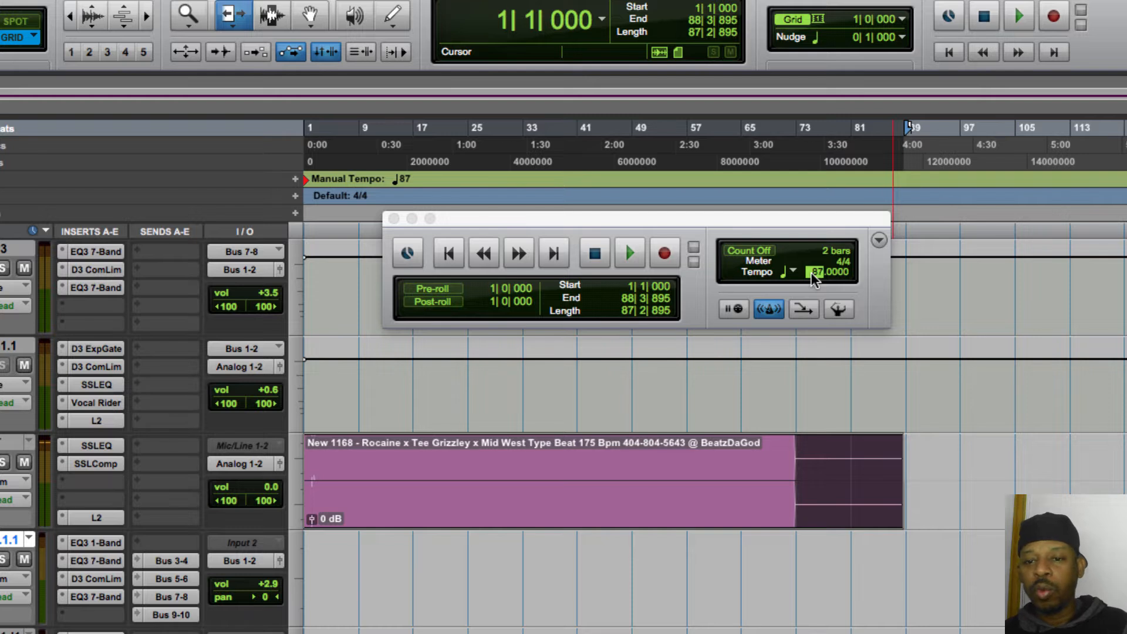
{"action": "type", "text": "00"}
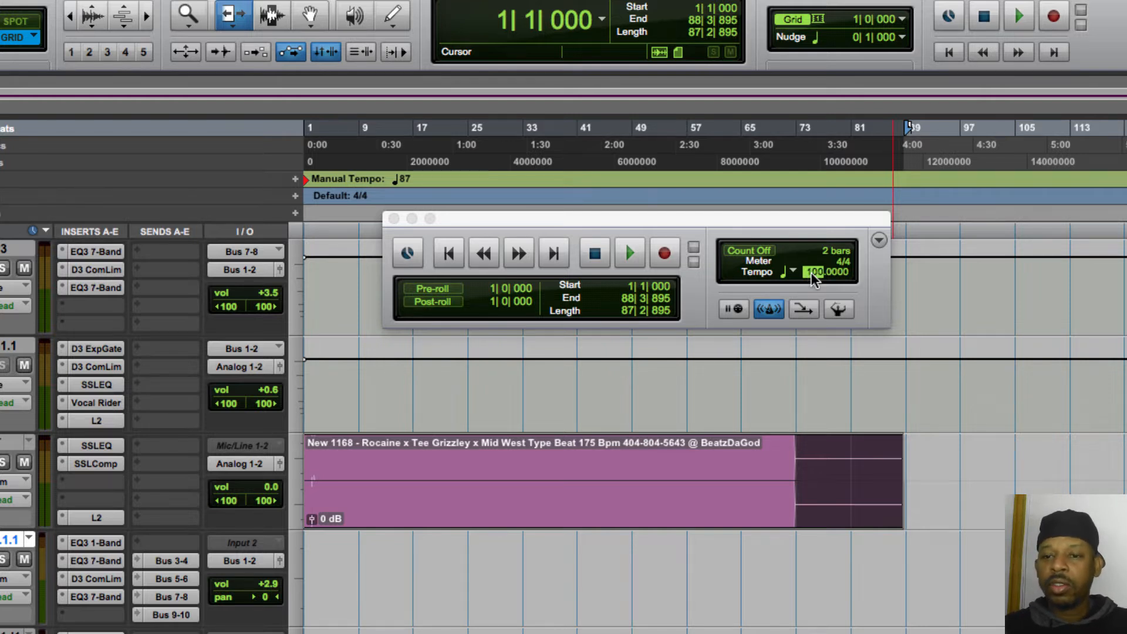
{"action": "key", "text": "Return"}
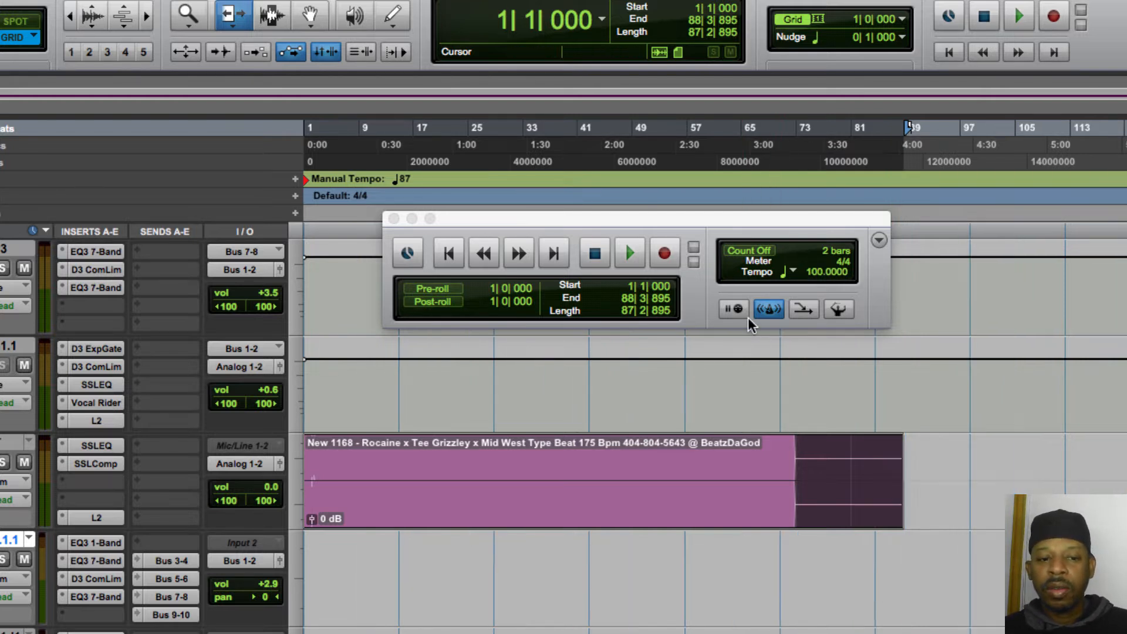
- Play the session from bar 1 at tempo 100 and mute the BEAT track
{"action": "key", "text": "space"}
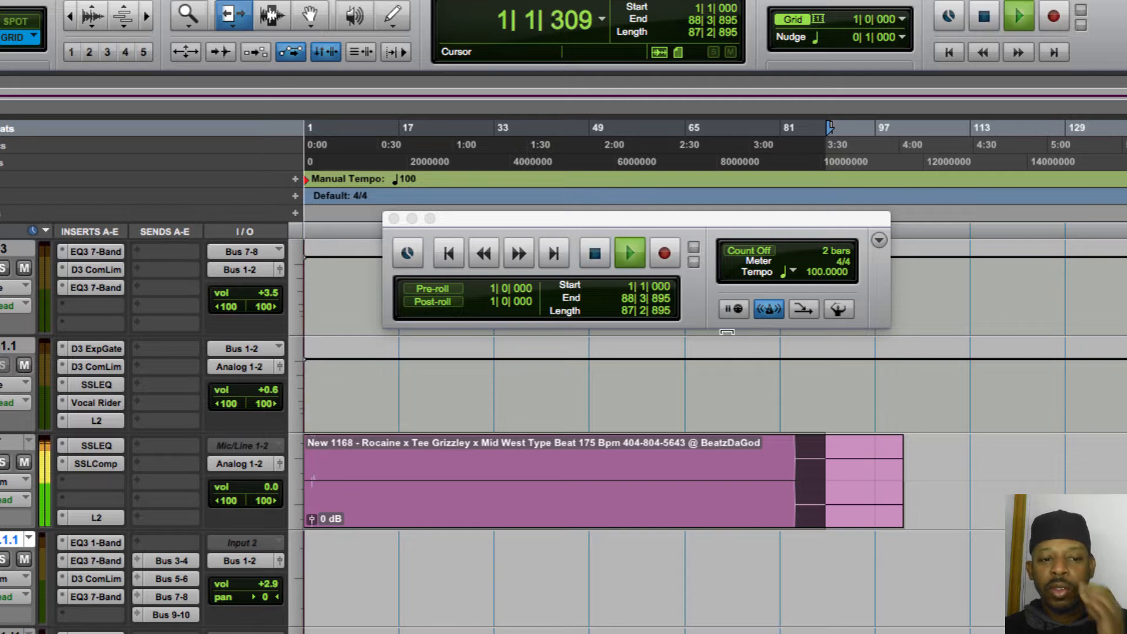
{"action": "left_click", "coordinate": [25, 462]}
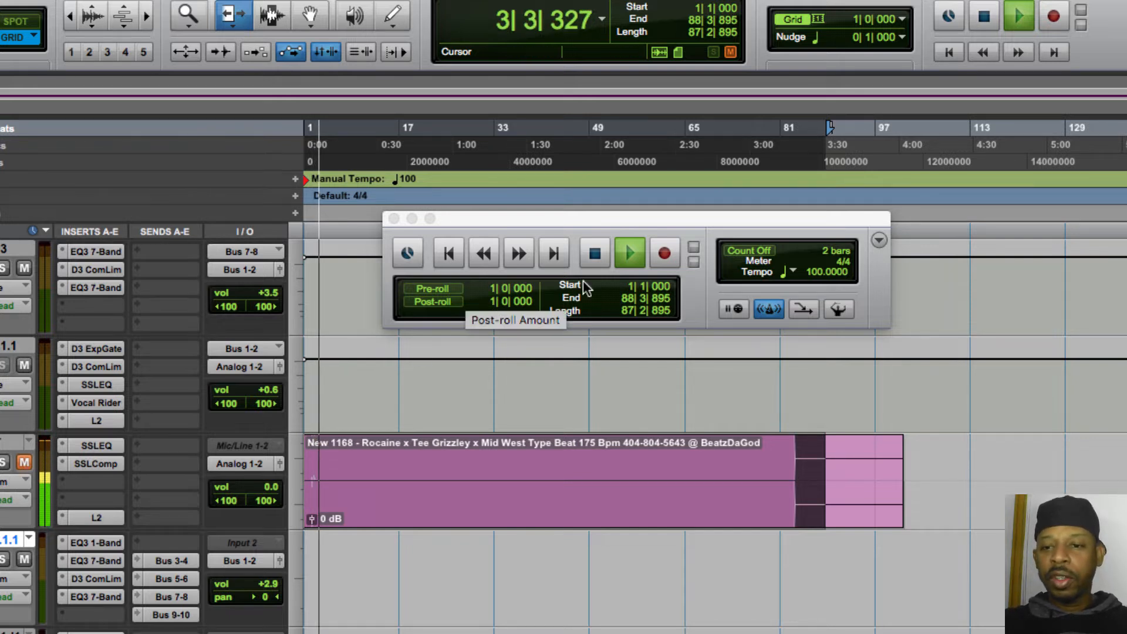
- Set the session tempo to 150 during playback, listen to the click and stop playback
{"action": "left_click", "coordinate": [815, 271]}
{"action": "key", "text": "t"}
{"action": "key", "text": "t"}
{"action": "key", "text": "t"}
{"action": "key", "text": "t"}
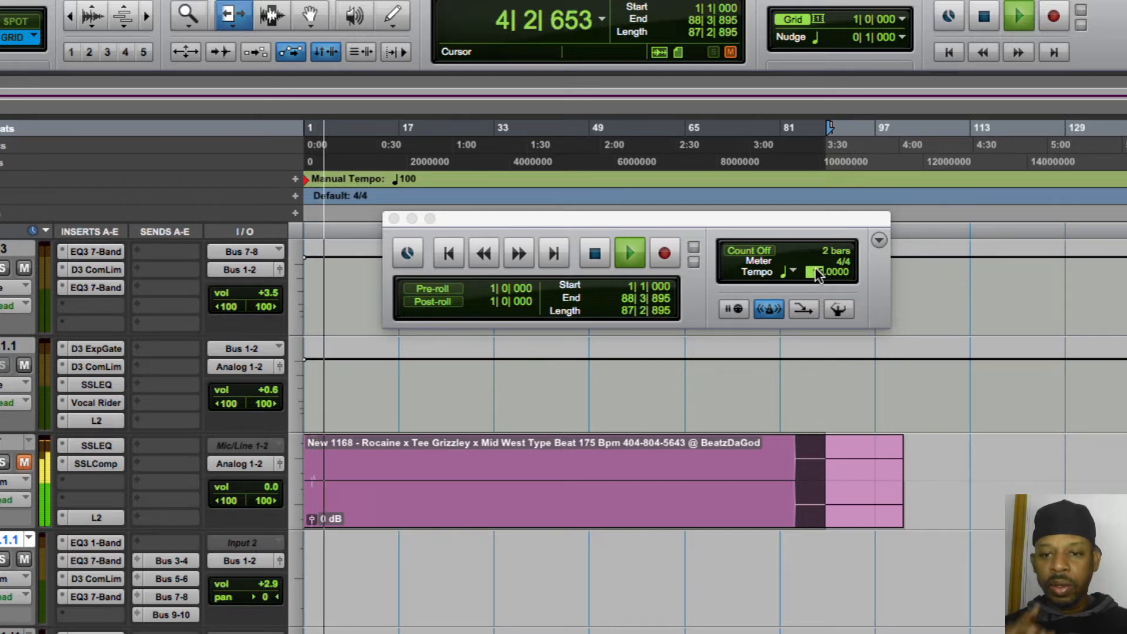
{"action": "key", "text": "Return"}
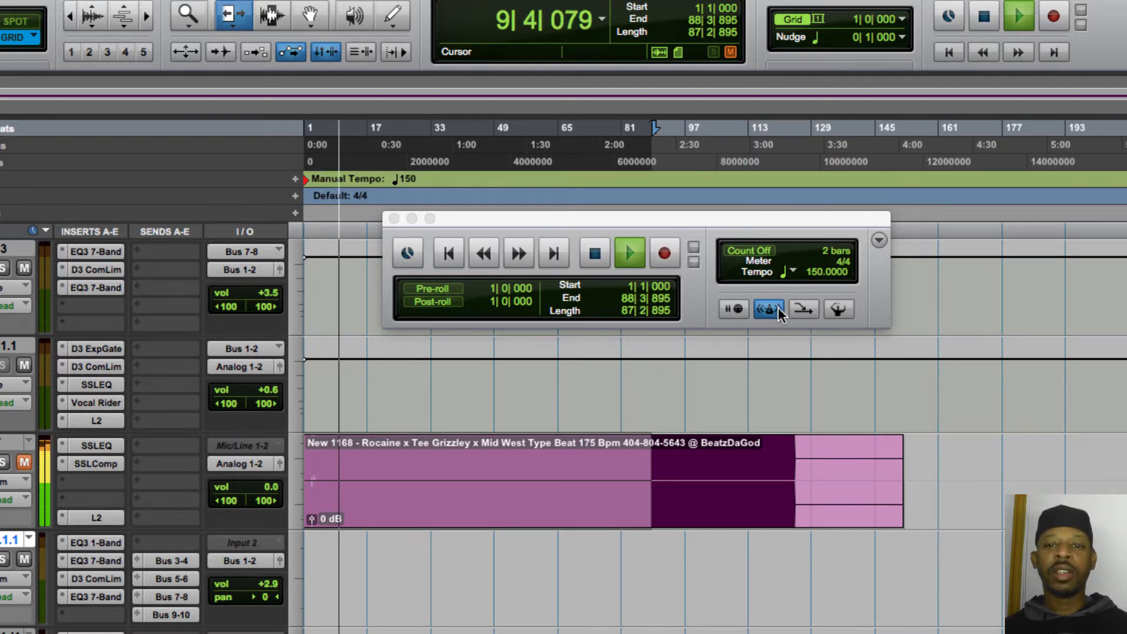
{"action": "left_click", "coordinate": [598, 260]}
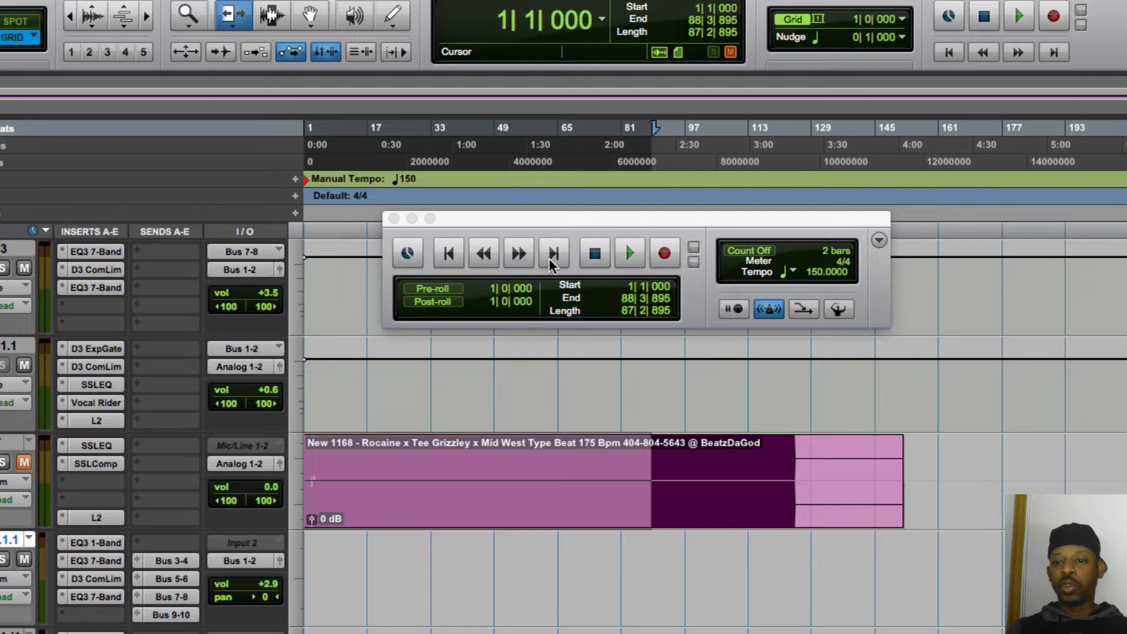
- Place the edit cursor at bar 141 in the BEAT clip with the Selector tool
{"action": "left_click", "coordinate": [271, 16]}
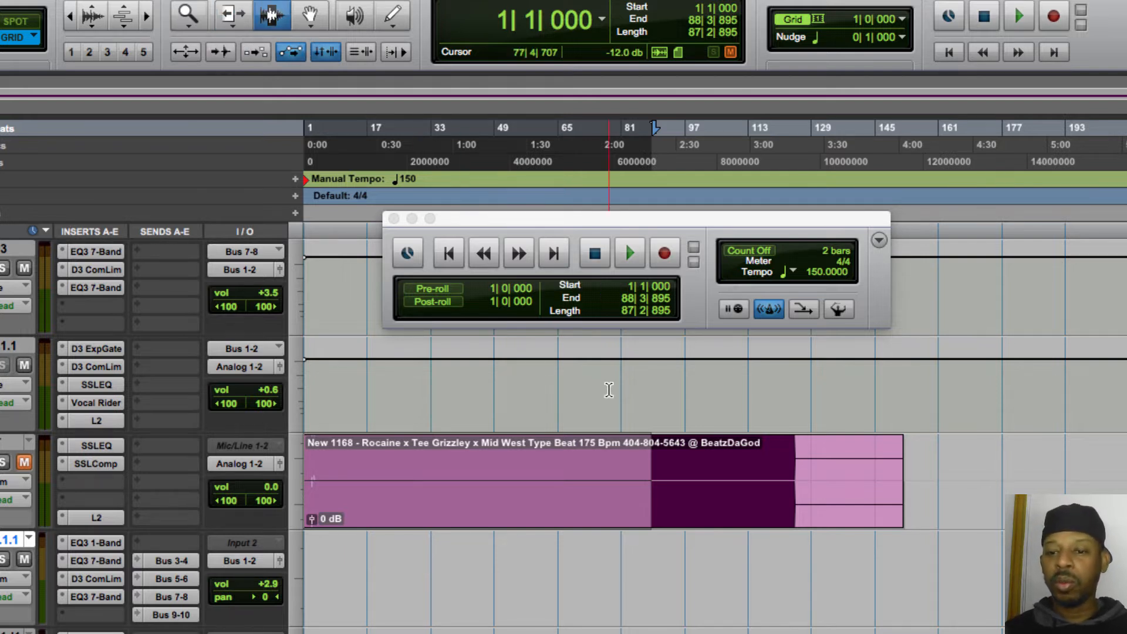
{"action": "left_click", "coordinate": [860, 505]}
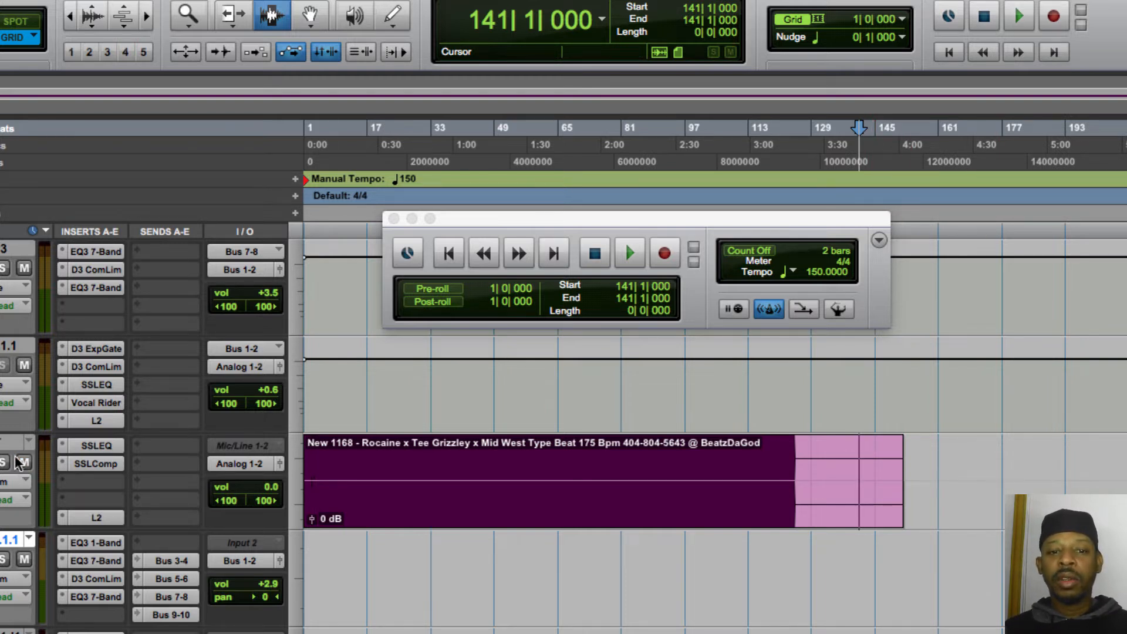
- Select the BEAT clip from bar 131 back to bar 1
{"action": "left_click", "coordinate": [139, 23]}
{"action": "left_click", "coordinate": [139, 23]}
{"action": "left_click", "coordinate": [139, 23]}
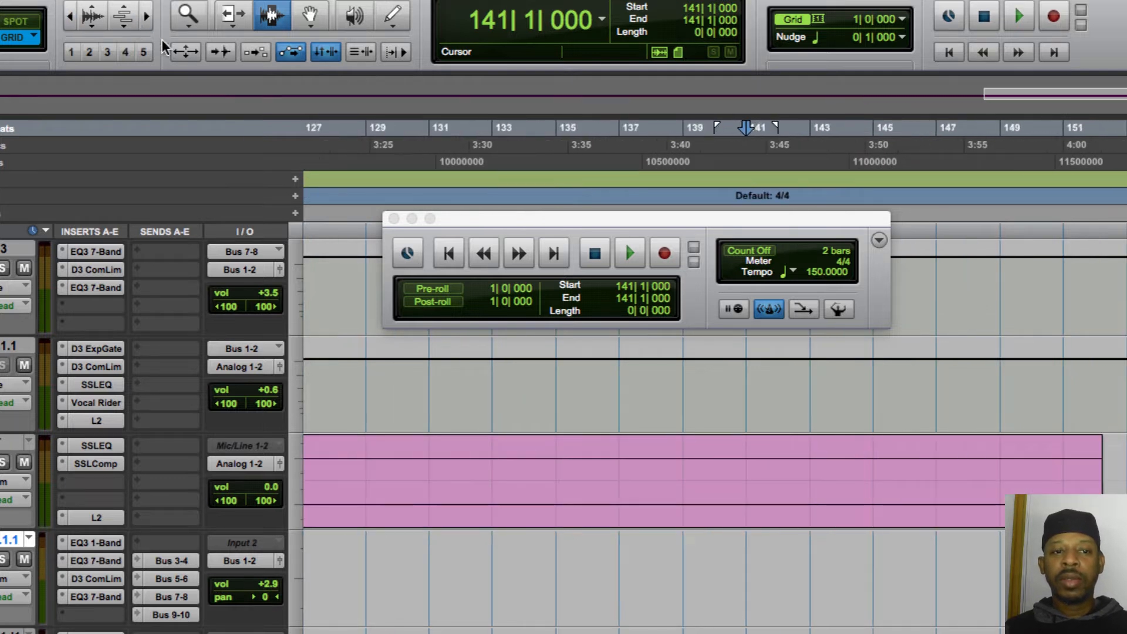
{"action": "left_click_drag", "start_coordinate": [425, 452], "coordinate": [3, 455]}
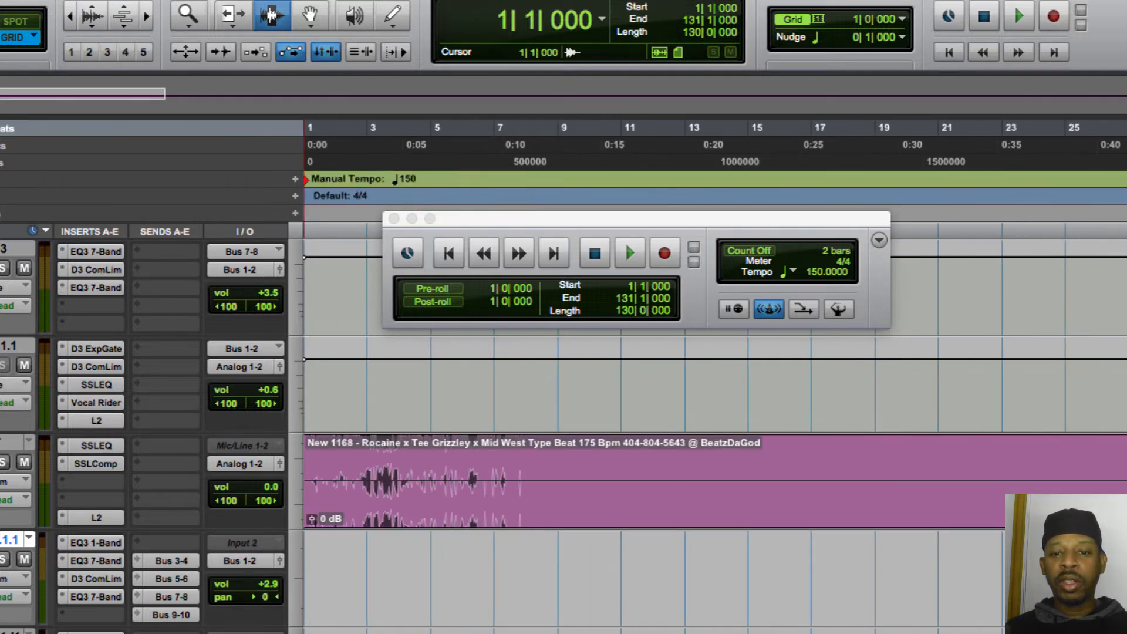
{"action": "left_click", "coordinate": [148, 17]}
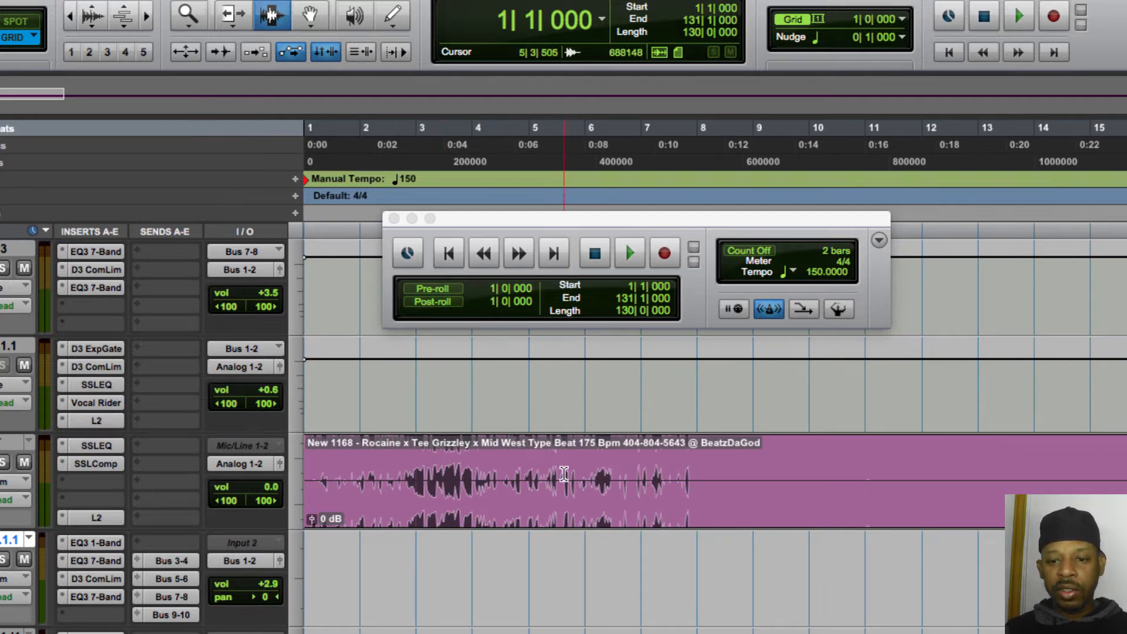
- Place the edit cursor at bar 6 of the BEAT clip, then select from bar 7 to bar 9
{"action": "left_click_drag", "start_coordinate": [781, 484], "coordinate": [803, 476]}
{"action": "left_click", "coordinate": [597, 471]}
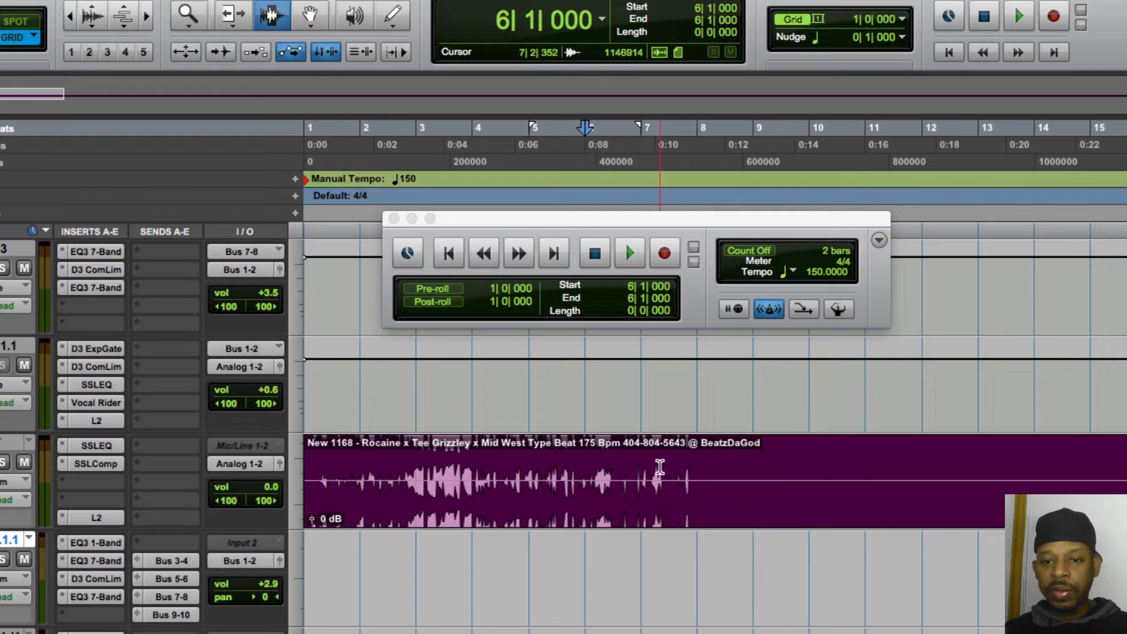
{"action": "left_click_drag", "start_coordinate": [646, 471], "coordinate": [748, 471]}
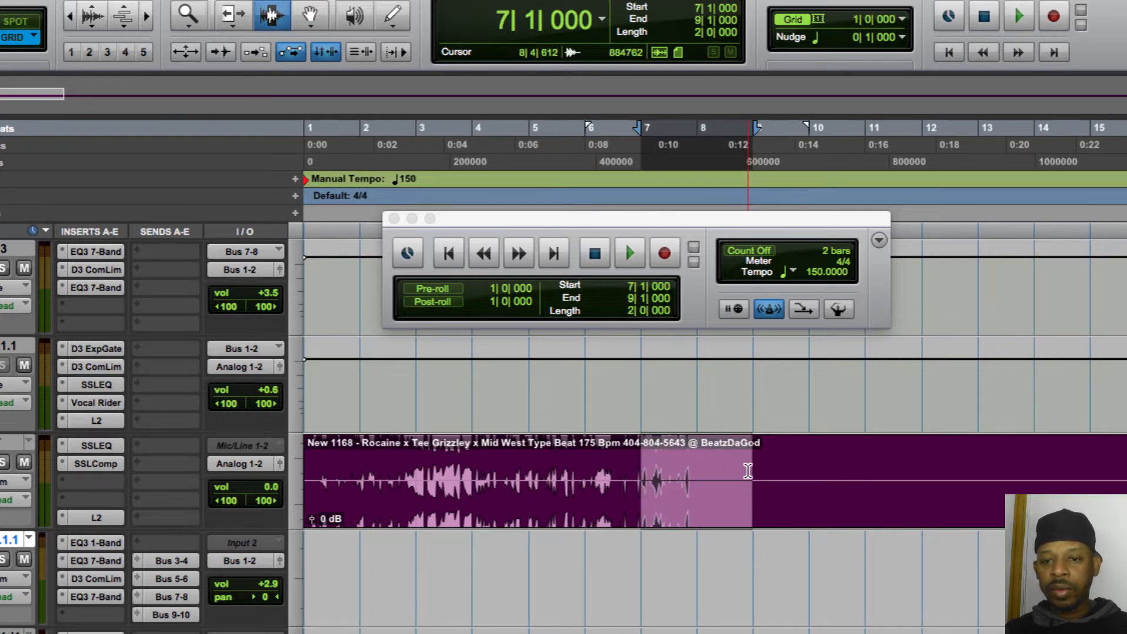
- Play the BEAT clip briefly from bar 5, stop, and turn the metronome click off
{"action": "left_click", "coordinate": [531, 493]}
{"action": "key", "text": "space"}
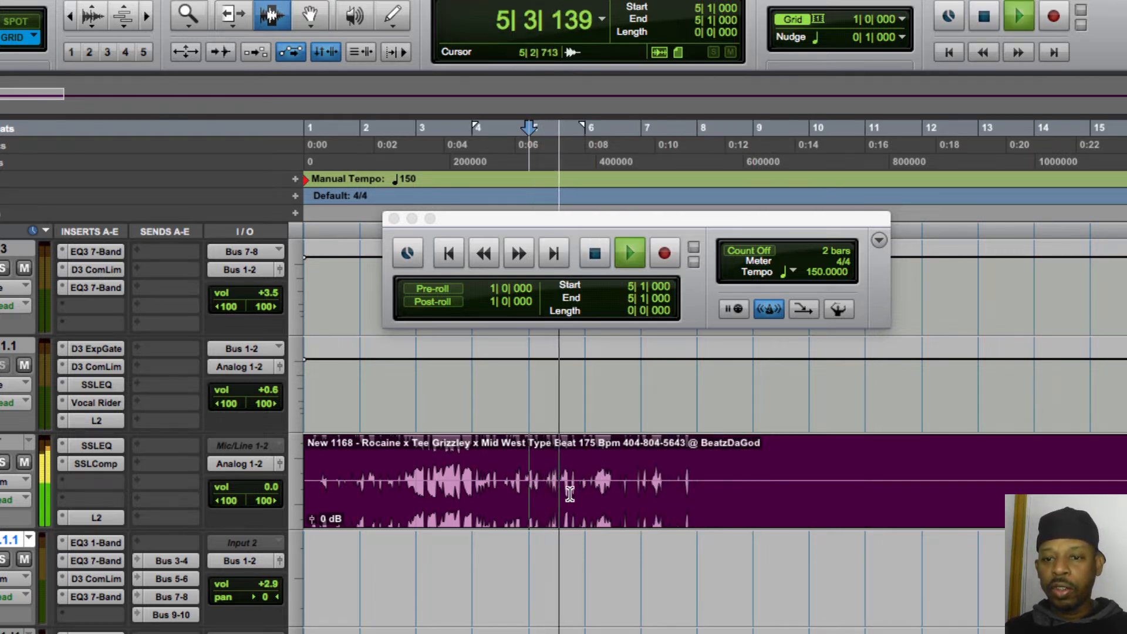
{"action": "left_click", "coordinate": [734, 309]}
{"action": "key", "text": "space"}
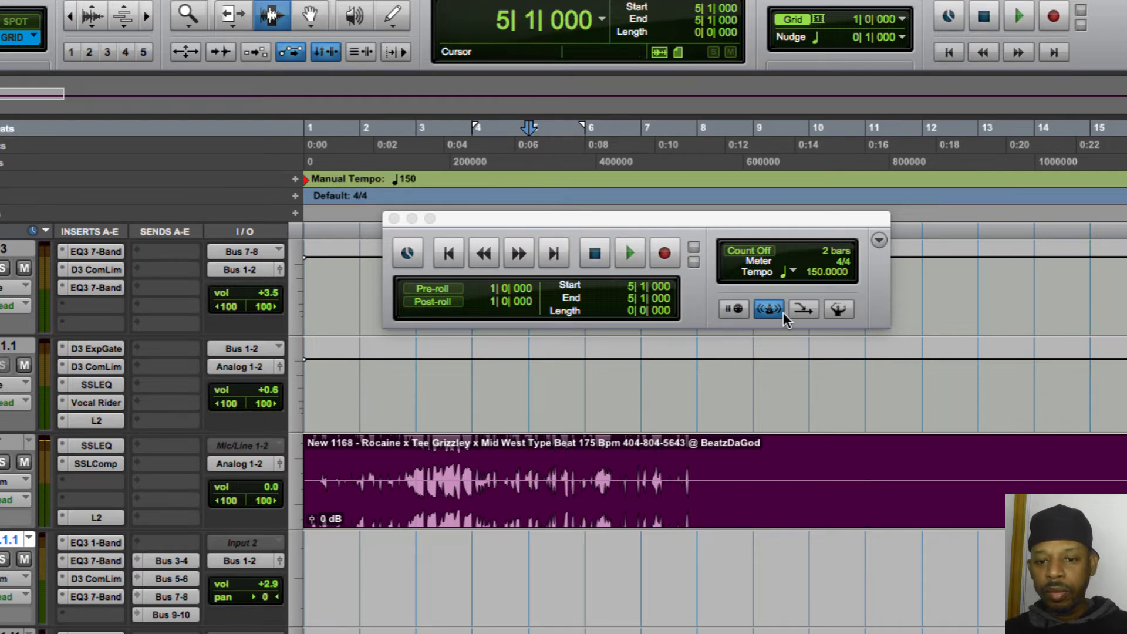
{"action": "left_click", "coordinate": [769, 310]}
- Play from bar 5 without the click and reduce the displayed audio waveform height by two levels
{"action": "key", "text": "space"}
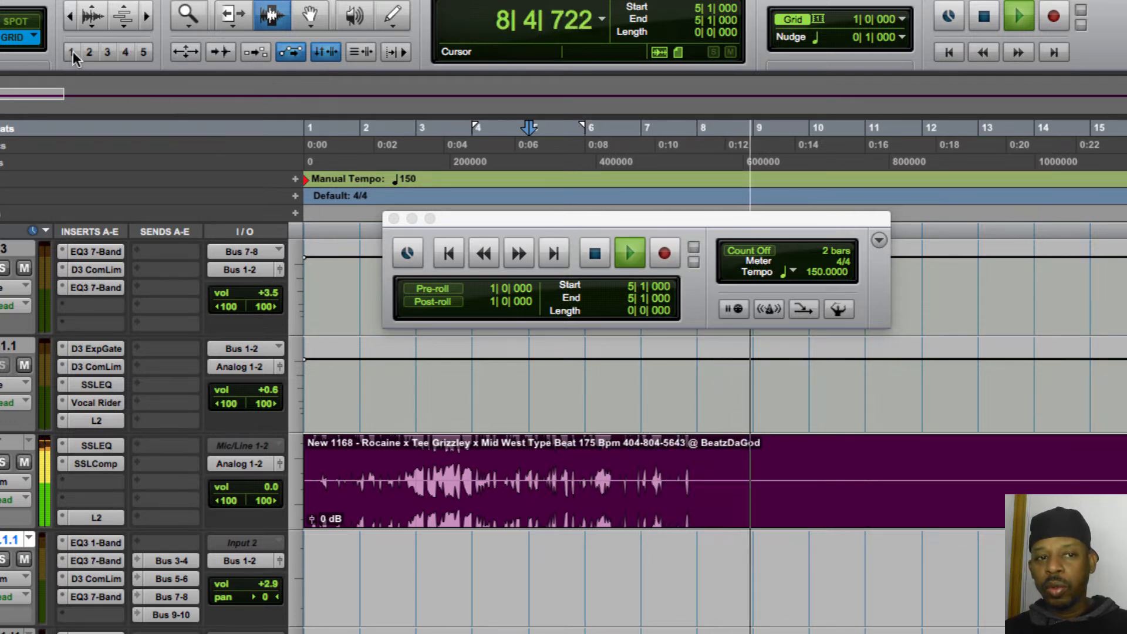
{"action": "left_click", "coordinate": [86, 27]}
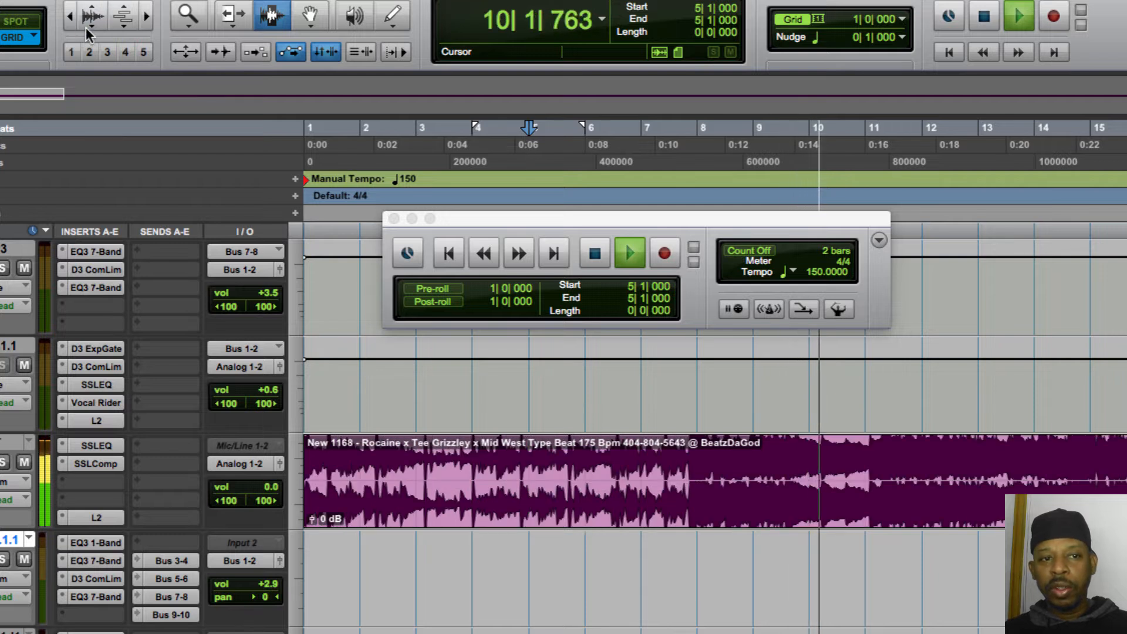
{"action": "left_click", "coordinate": [86, 27]}
{"action": "key", "text": "space"}
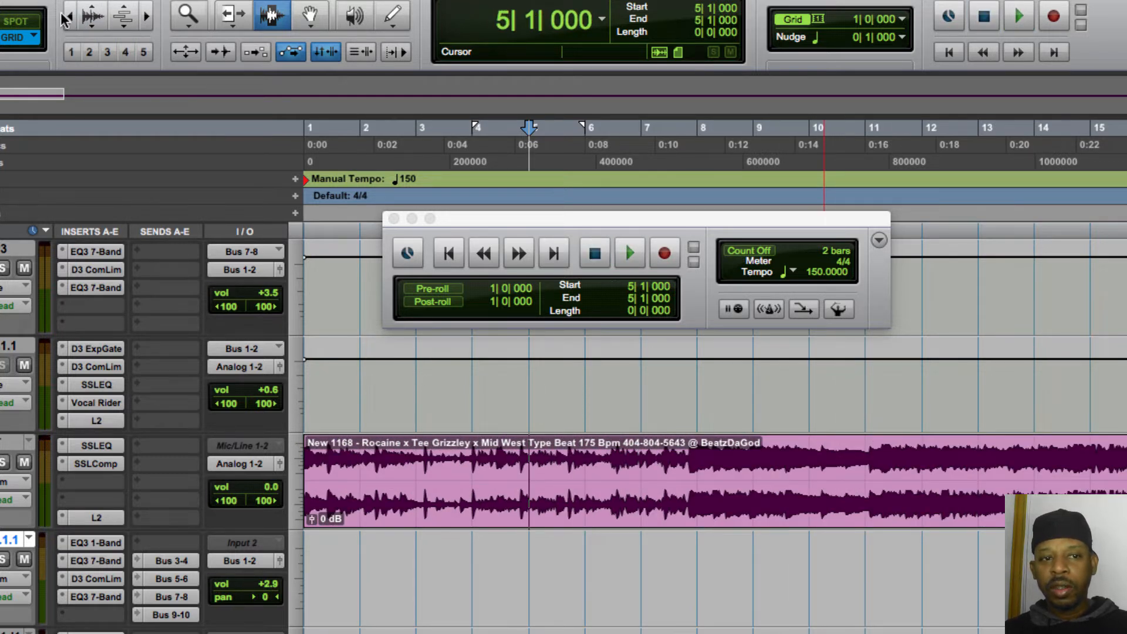
- Enlarge and reduce the displayed audio waveform height, then try the timeline's horizontal zoom out and in
{"action": "left_click", "coordinate": [93, 15]}
{"action": "left_click", "coordinate": [95, 13]}
{"action": "left_click", "coordinate": [98, 12]}
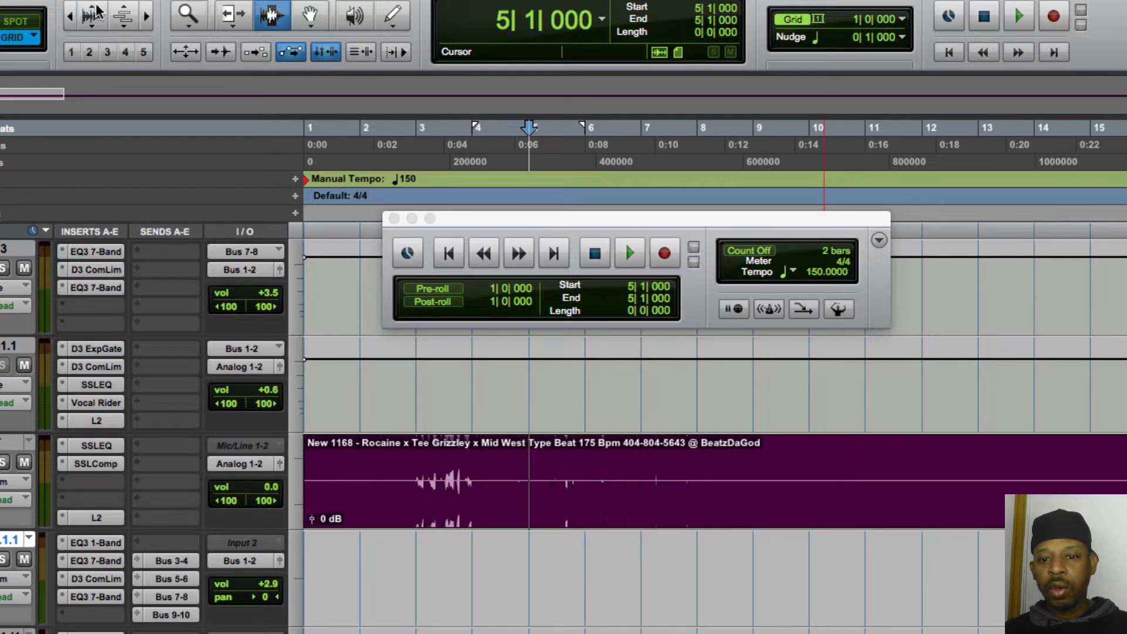
{"action": "left_click", "coordinate": [94, 29]}
{"action": "left_click", "coordinate": [94, 29]}
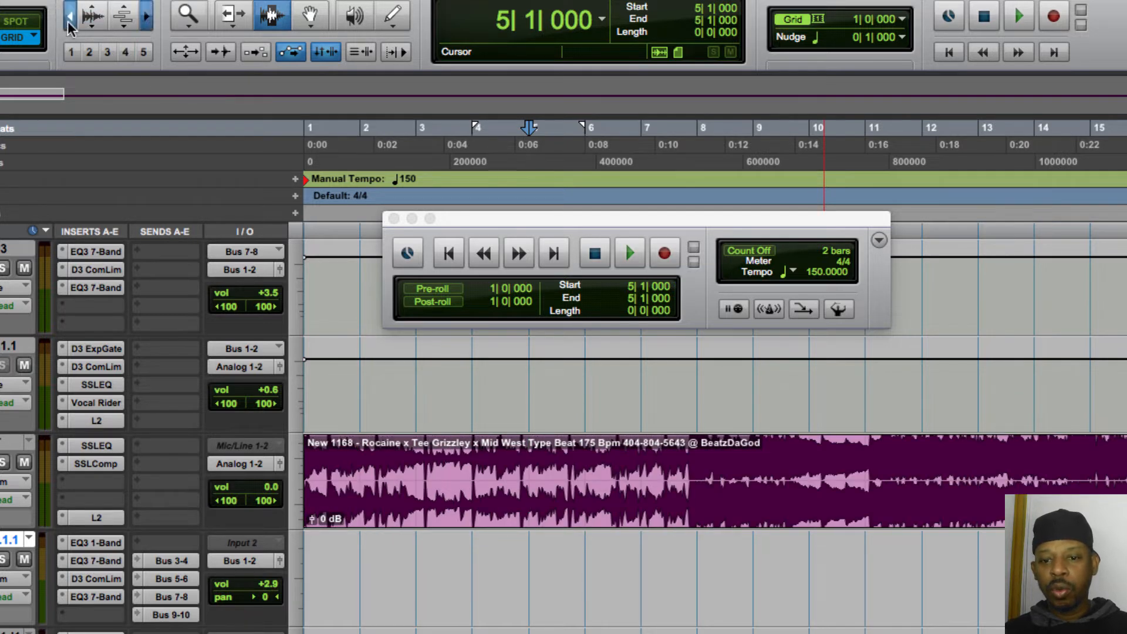
{"action": "left_click", "coordinate": [69, 23]}
{"action": "left_click", "coordinate": [147, 20]}
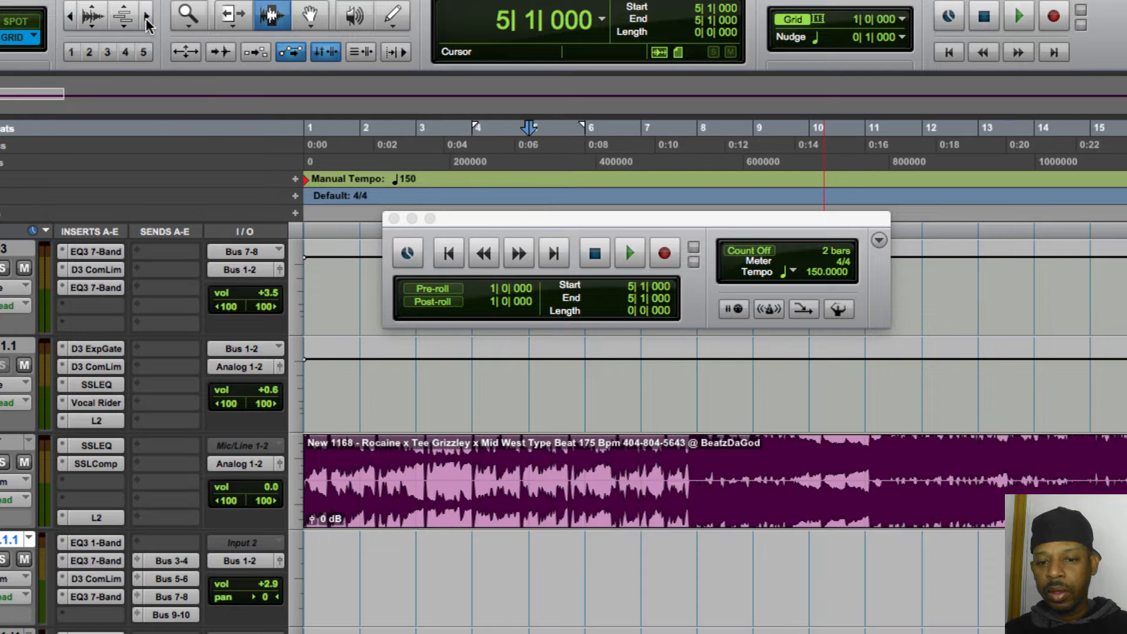
- Play the BEAT clip from bar 5, stop it, and review the waveform around bars 8 to 20
{"action": "key", "text": "space"}
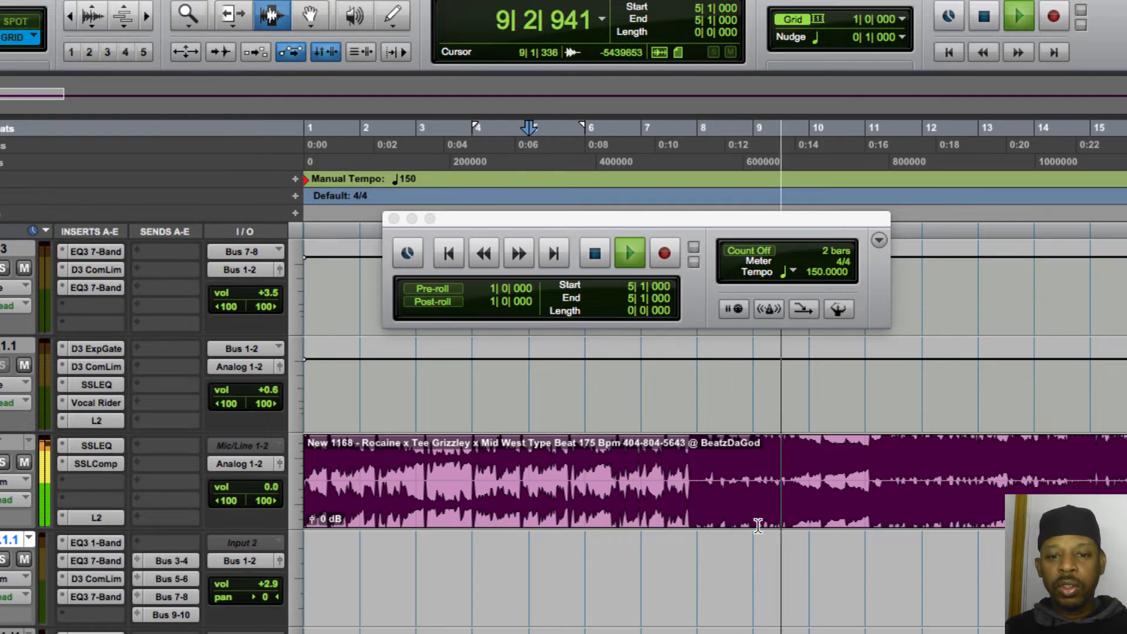
{"action": "key", "text": "space"}
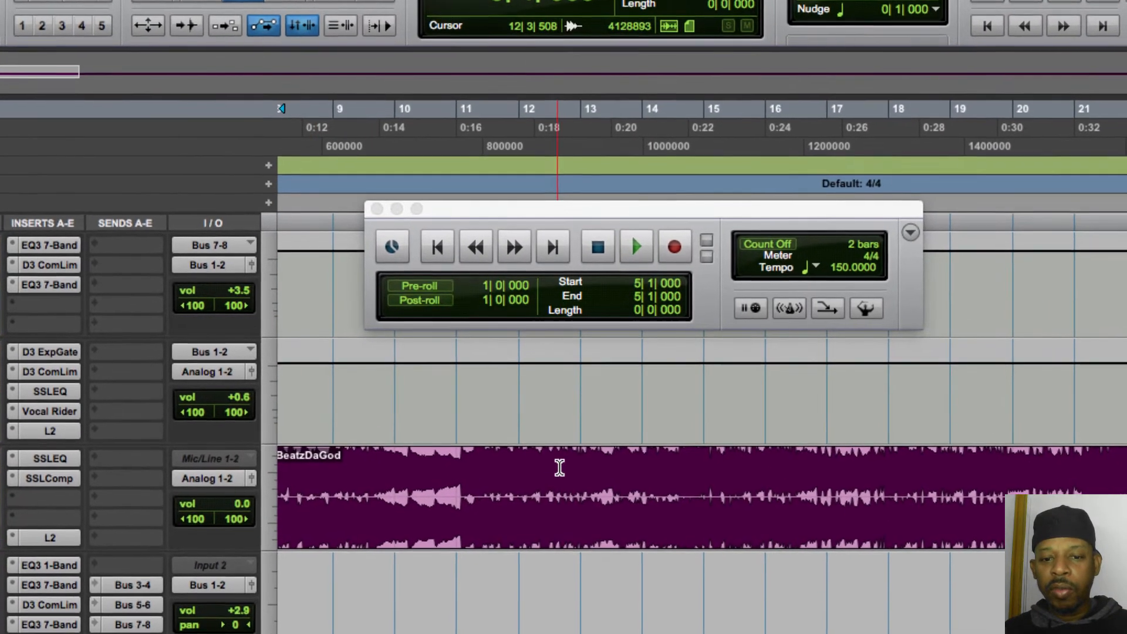
{"action": "scroll", "coordinate": [547, 469], "scroll_direction": "left", "scroll_amount": 10}
{"action": "scroll", "coordinate": [548, 470], "scroll_direction": "right", "scroll_amount": 8}
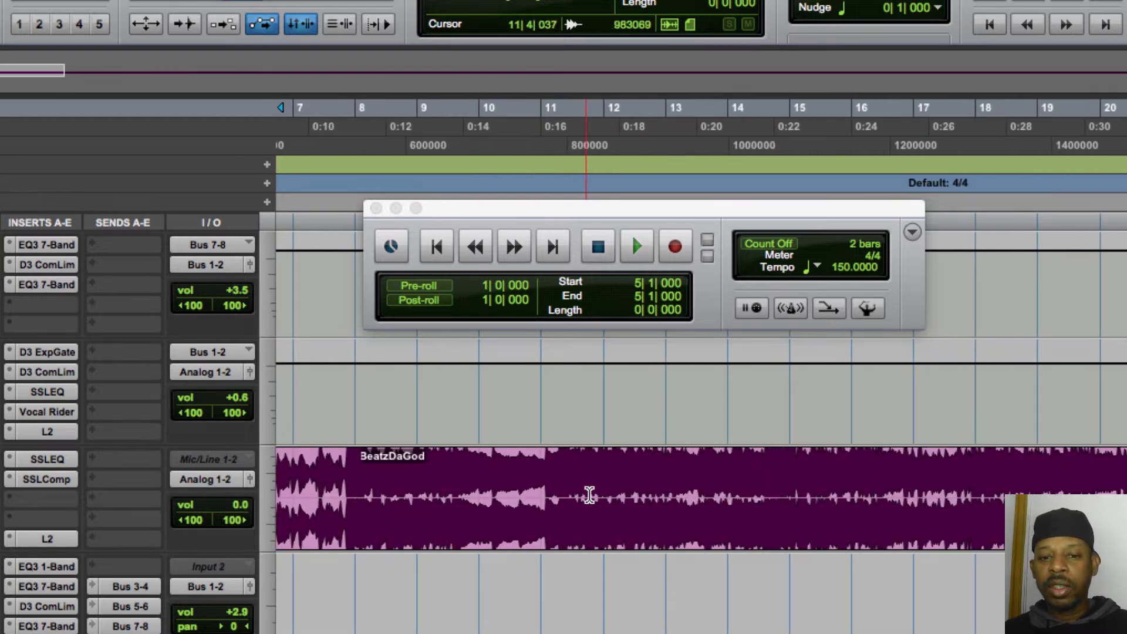
- Audition the BEAT clip by placing the edit cursor at bars 11, 16, 12 and 14
{"action": "left_click", "coordinate": [527, 480]}
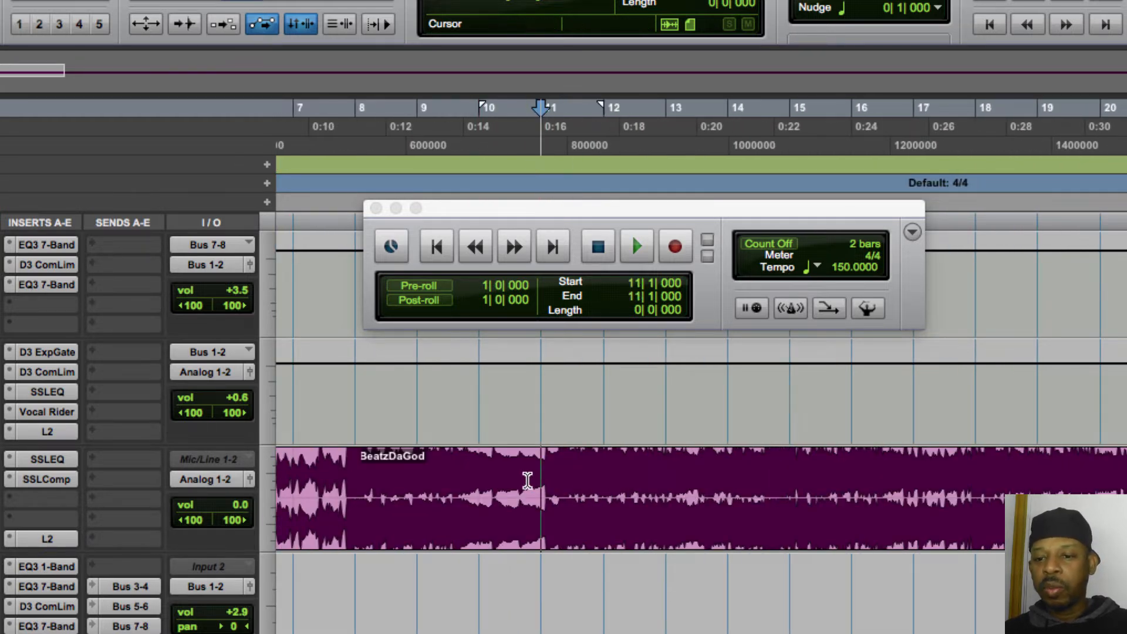
{"action": "key", "text": "space"}
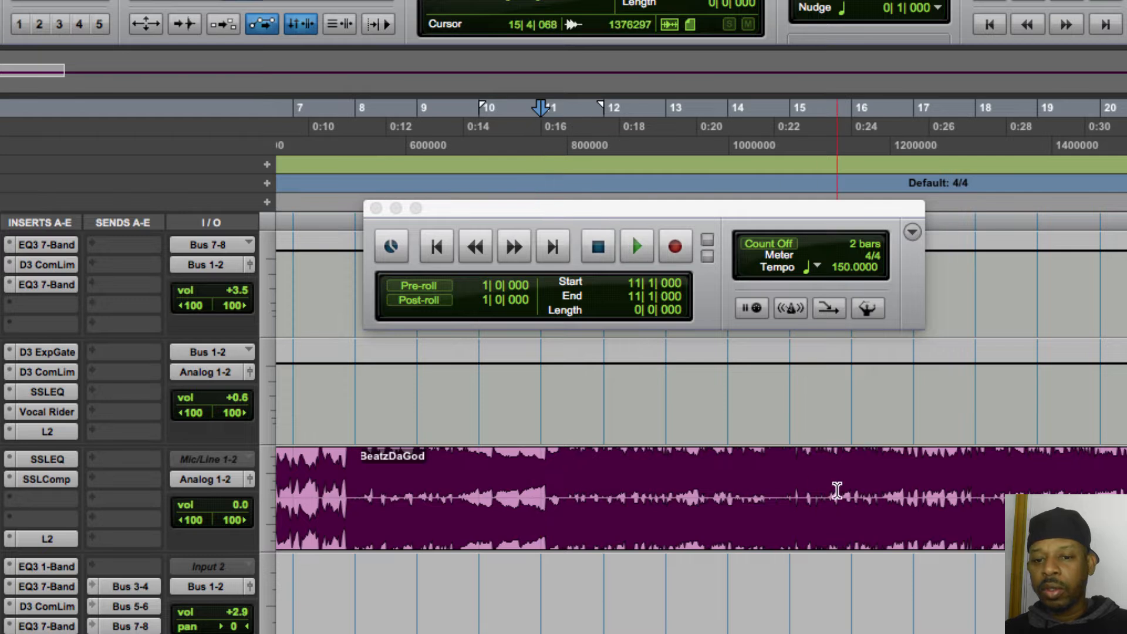
{"action": "left_click", "coordinate": [846, 490]}
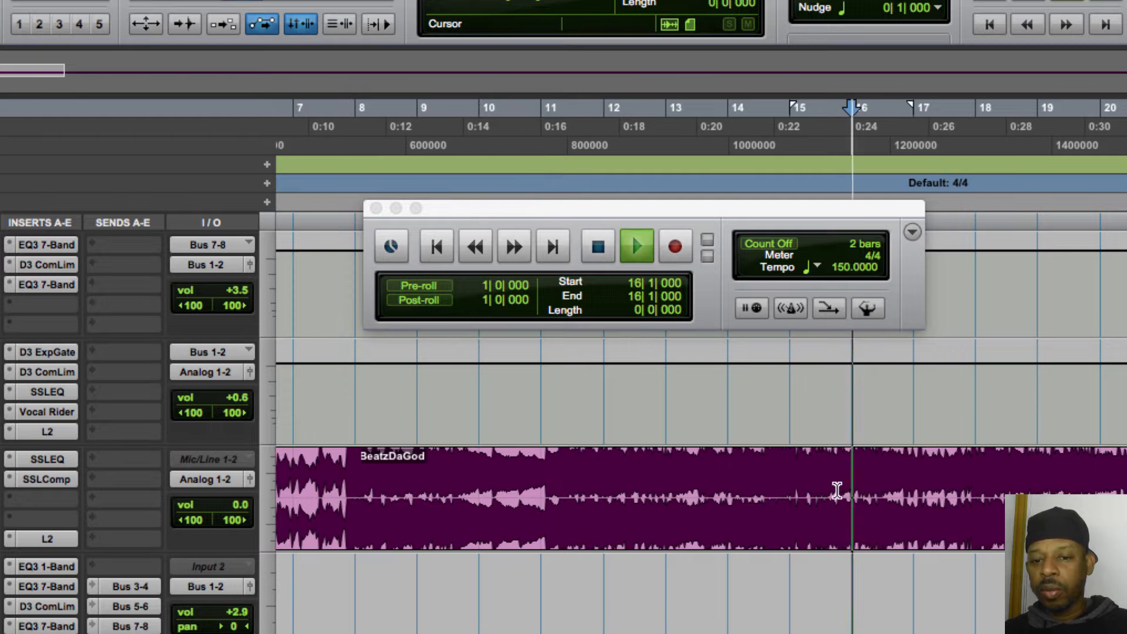
{"action": "left_click", "coordinate": [617, 498]}
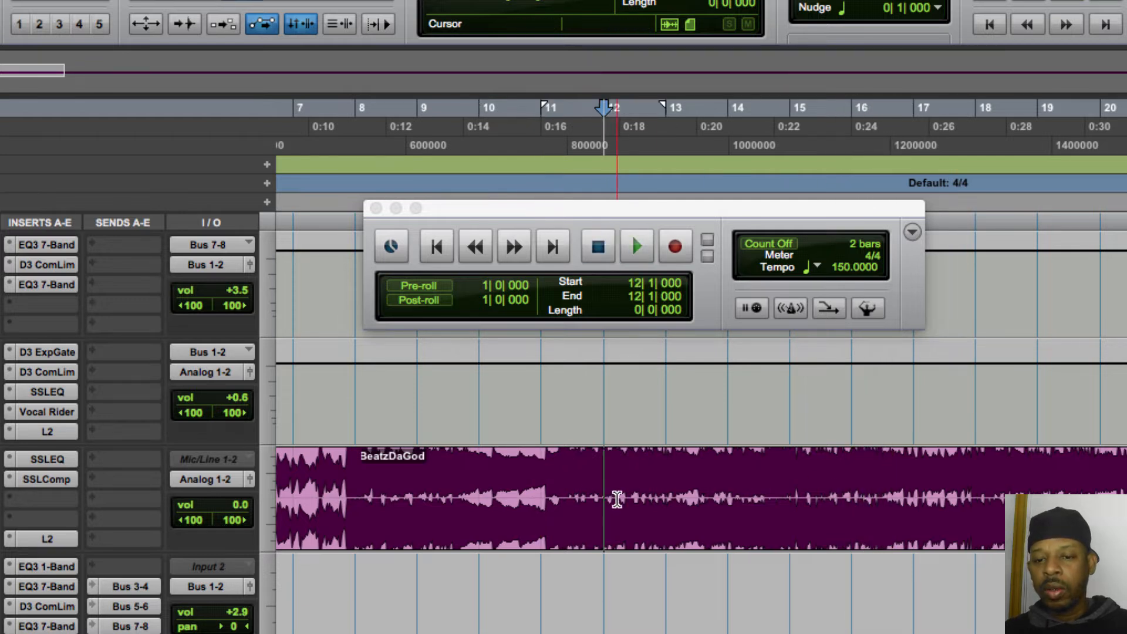
{"action": "left_click", "coordinate": [697, 482]}
{"action": "key", "text": "space"}
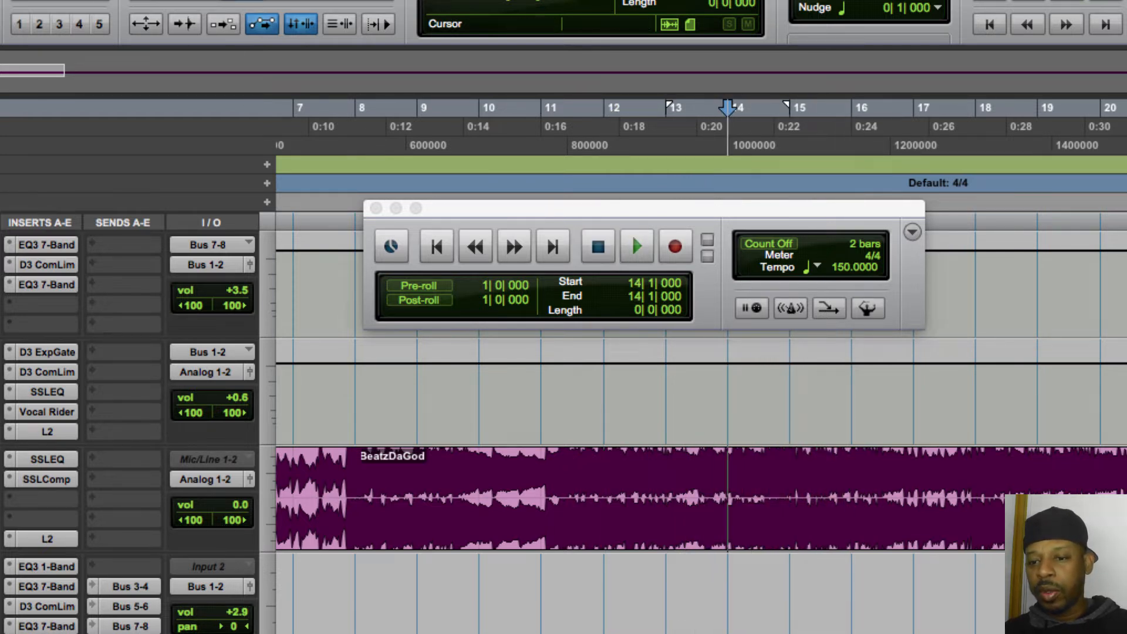
- Play from bar 14 while examining the BEAT waveform around it at close zoom, then stop playback
{"action": "key", "text": "super+bracketright"}
{"action": "key", "text": "super+bracketright"}
{"action": "key", "text": "space"}
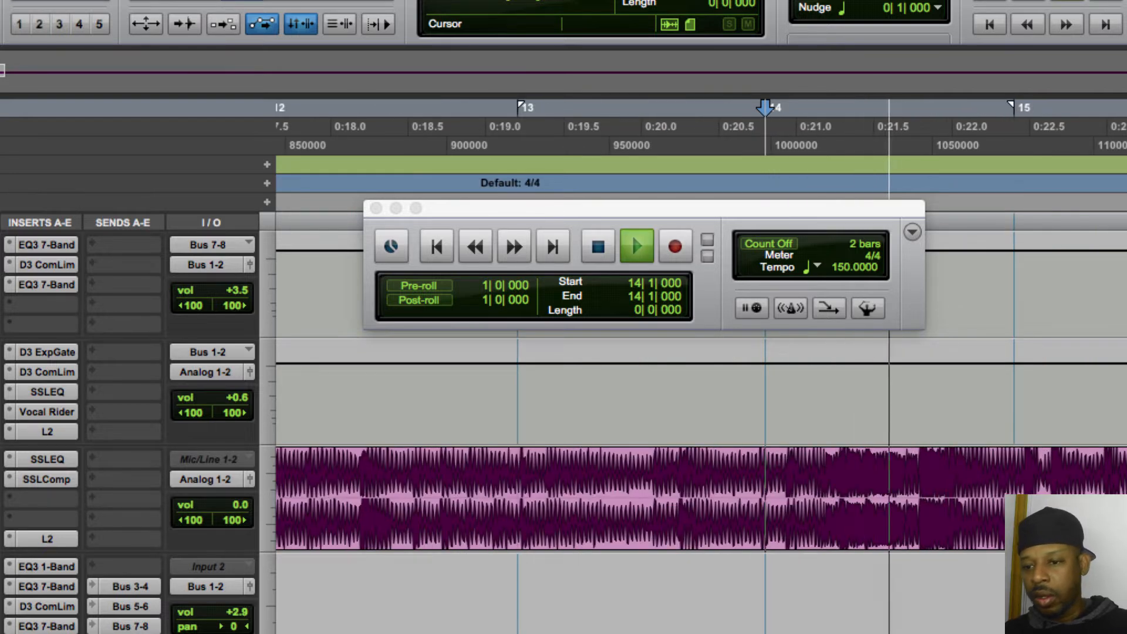
{"action": "key", "text": "super+bracketright"}
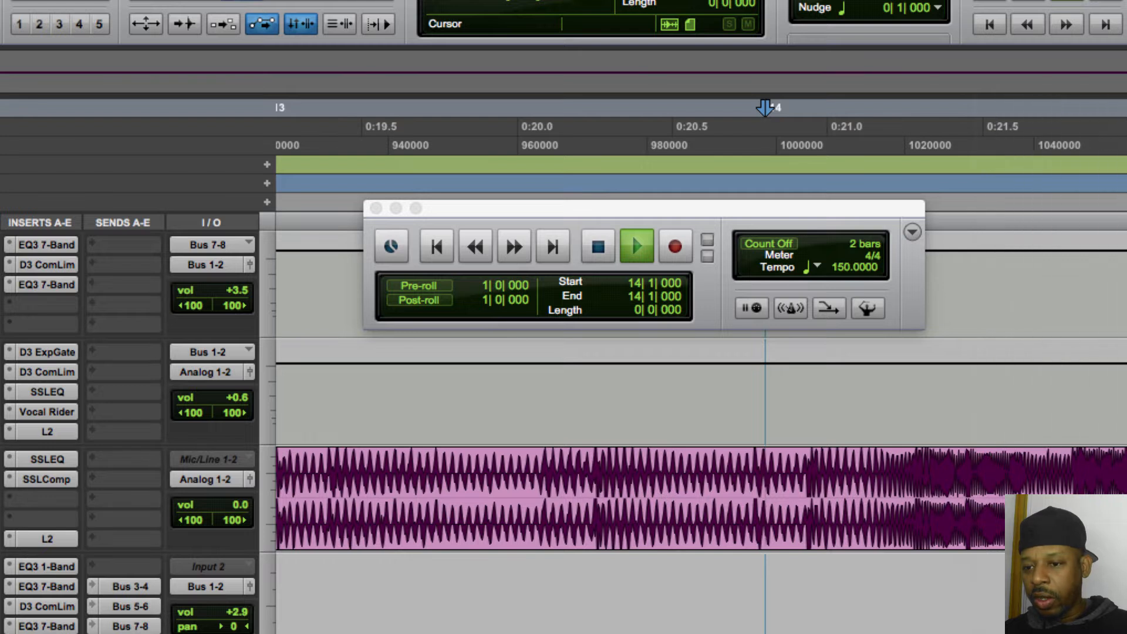
{"action": "key", "text": "space"}
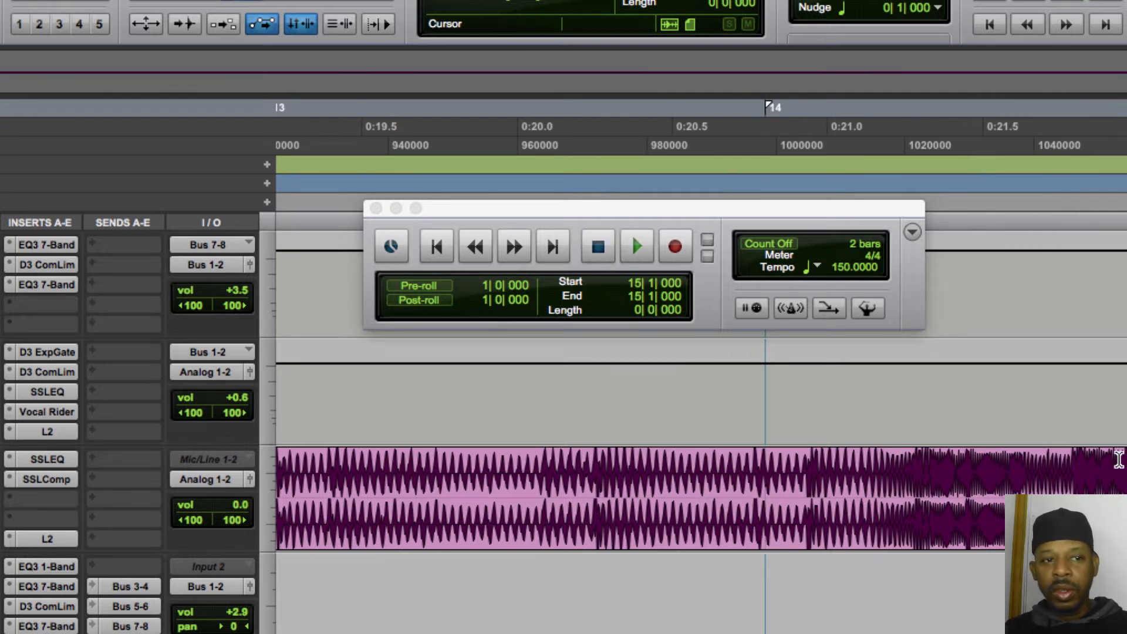
- Turn off Grid mode and delete the BEAT clip's audio between 14|2|501 and 14|3|857
{"action": "left_click", "coordinate": [1124, 461]}
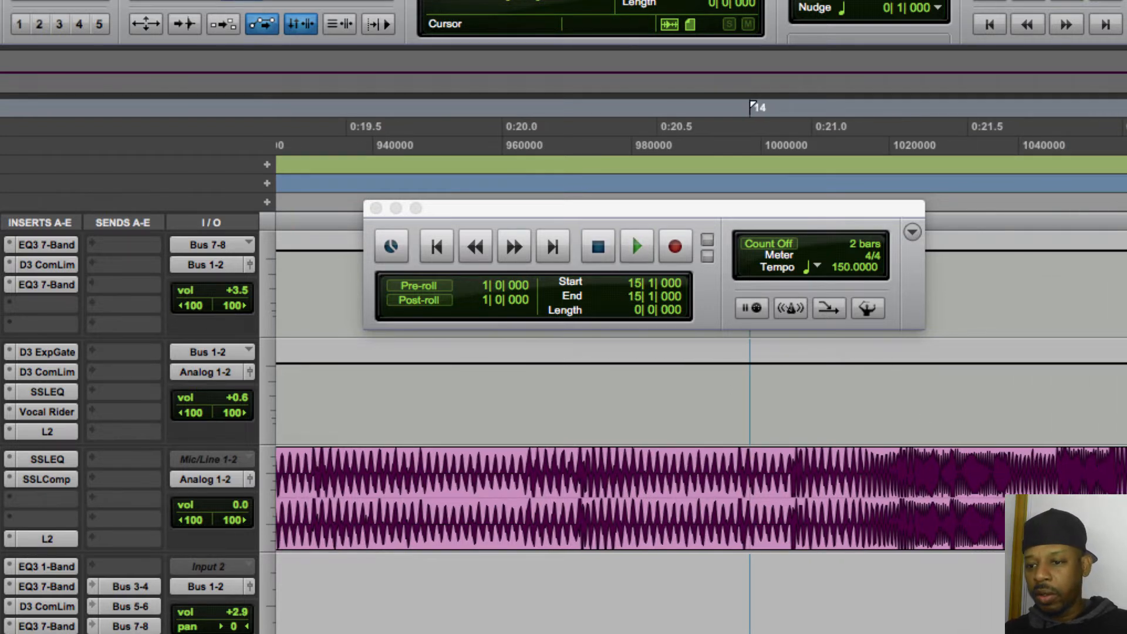
{"action": "left_click", "coordinate": [1097, 469]}
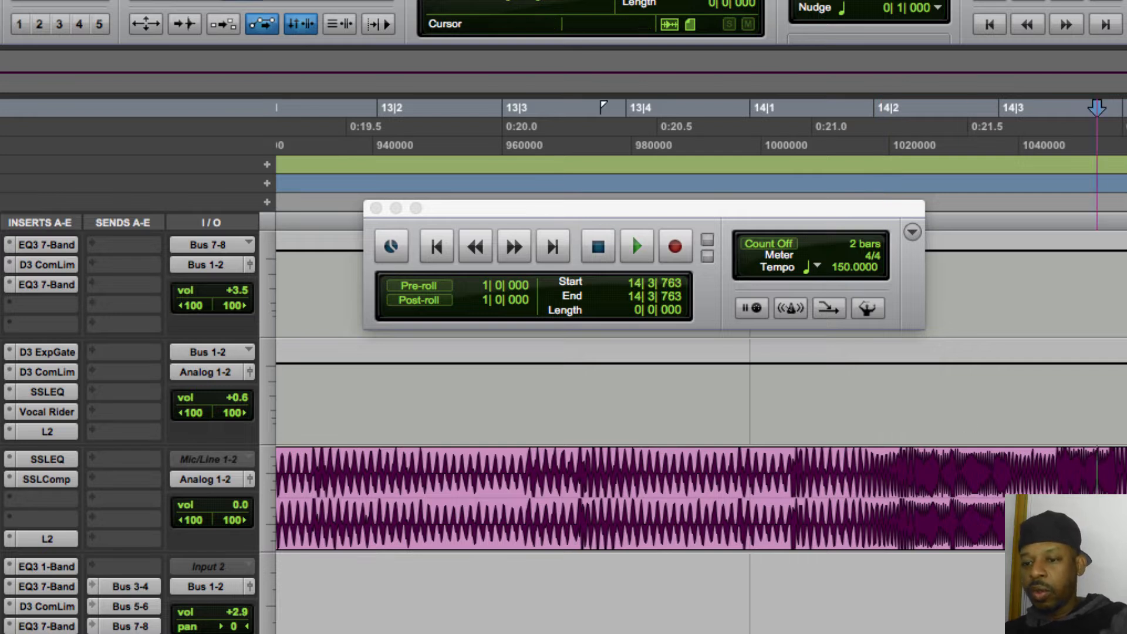
{"action": "left_click_drag", "start_coordinate": [1111, 505], "coordinate": [938, 508]}
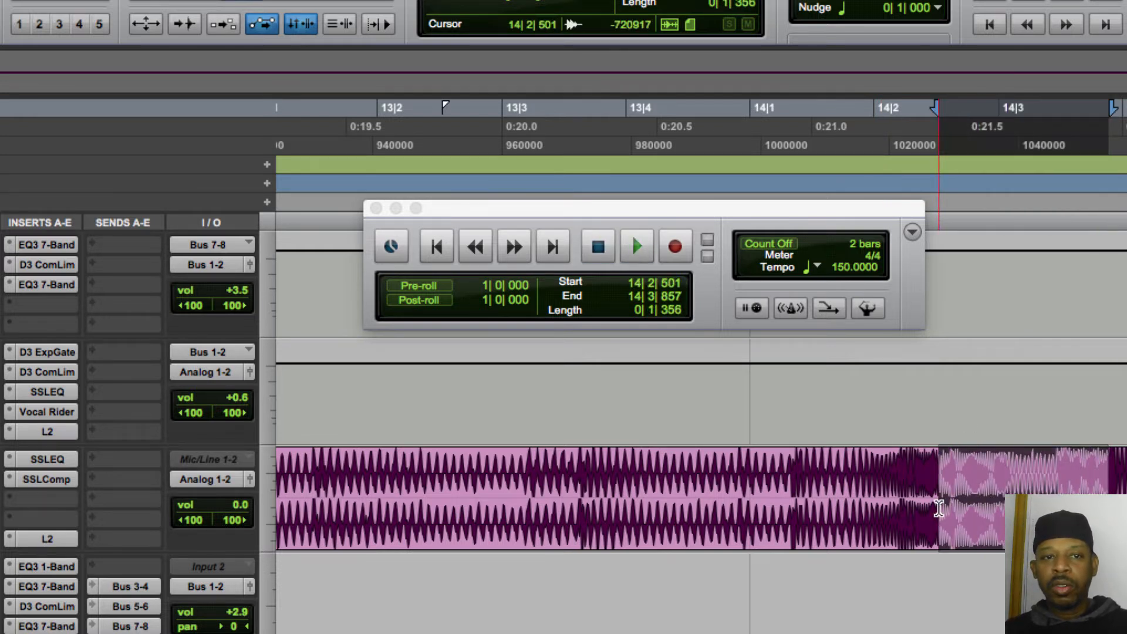
{"action": "key", "text": "Delete"}
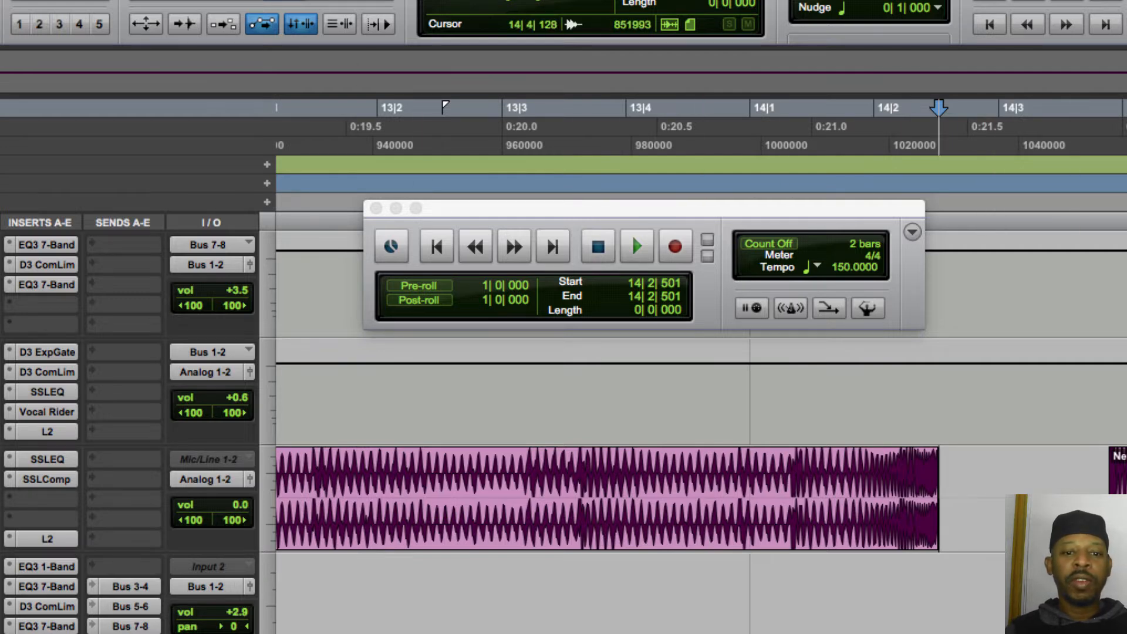
- Move the BEAT clip segment after the gap to the session start at 1|1|000 and play its opening several times
{"action": "left_click_drag", "start_coordinate": [1125, 506], "coordinate": [78, 479]}
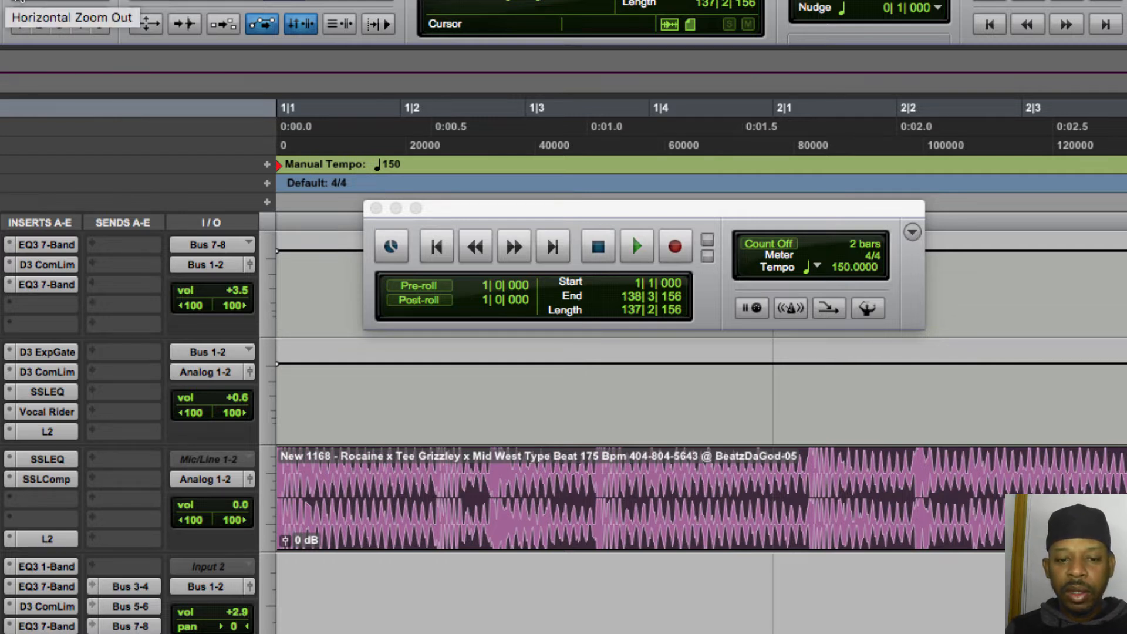
{"action": "key", "text": "space"}
{"action": "key", "text": "space"}
{"action": "key", "text": "space"}
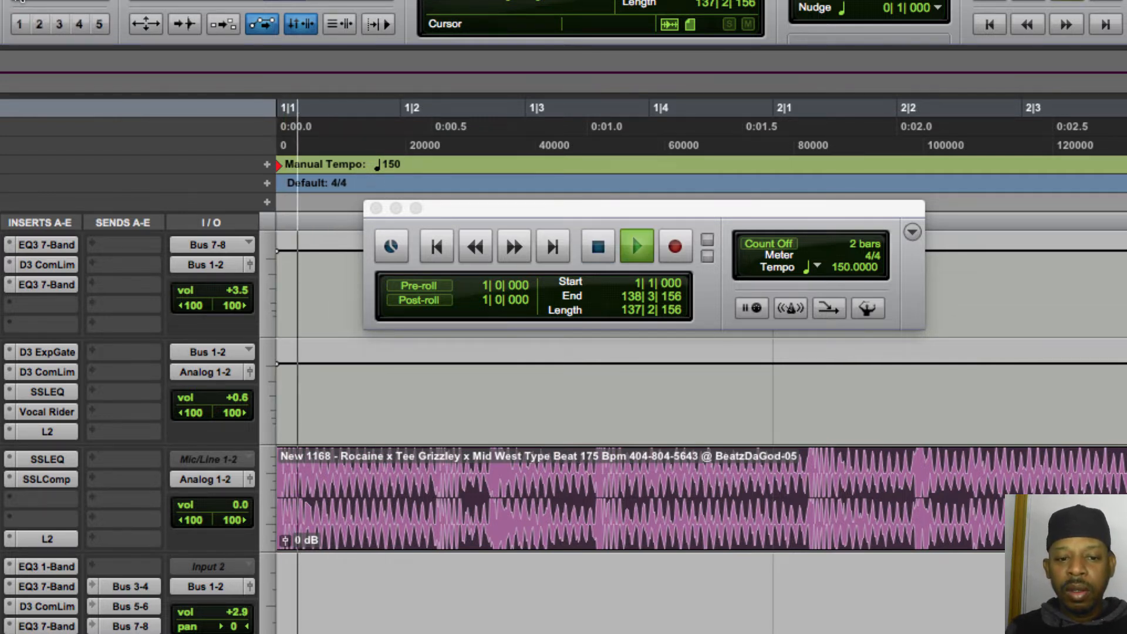
{"action": "key", "text": "space"}
{"action": "key", "text": "space"}
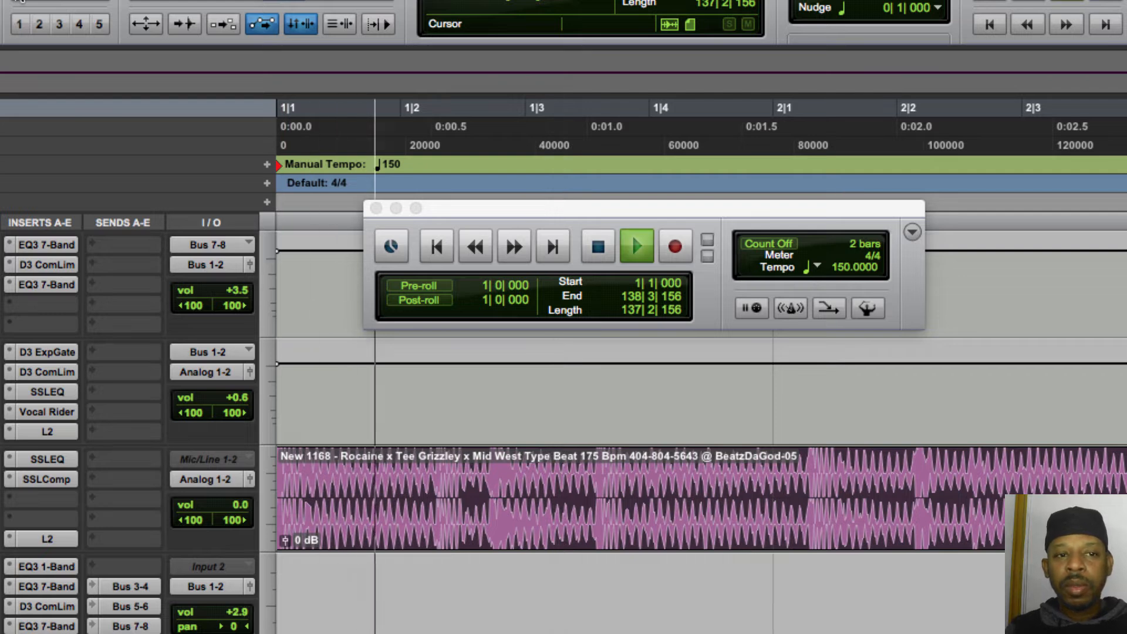
{"action": "key", "text": "space"}
{"action": "key", "text": "space"}
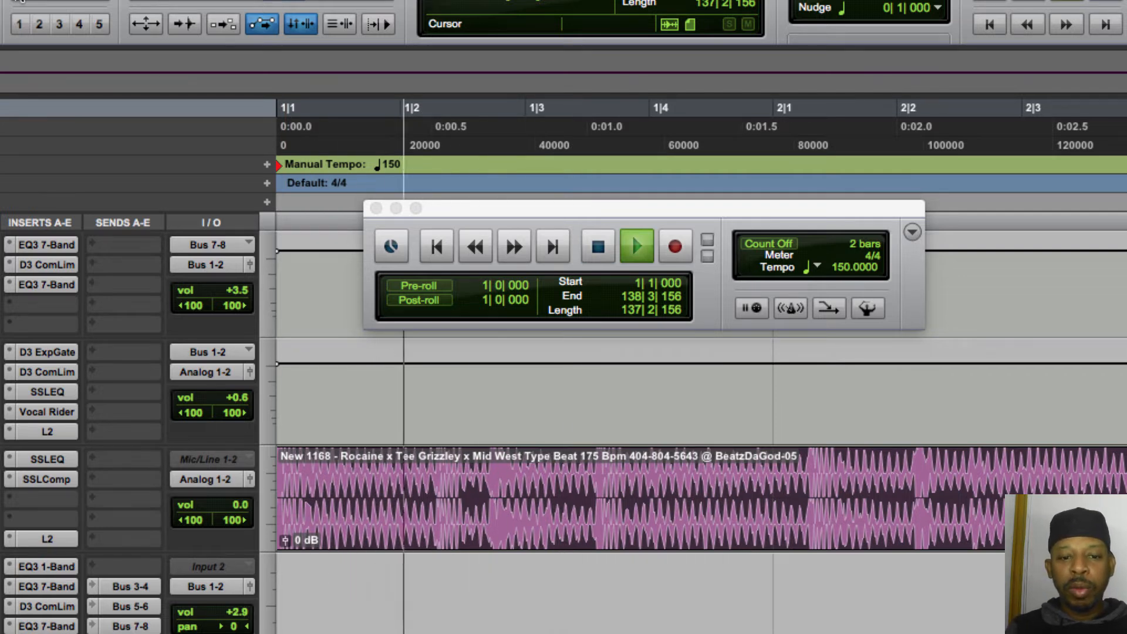
{"action": "key", "text": "space"}
- Place the edit cursor at 1|1|003, near the very beginning of the BEAT clip, with the Selector tool
{"action": "left_click", "coordinate": [103, 1]}
{"action": "left_click", "coordinate": [104, 1]}
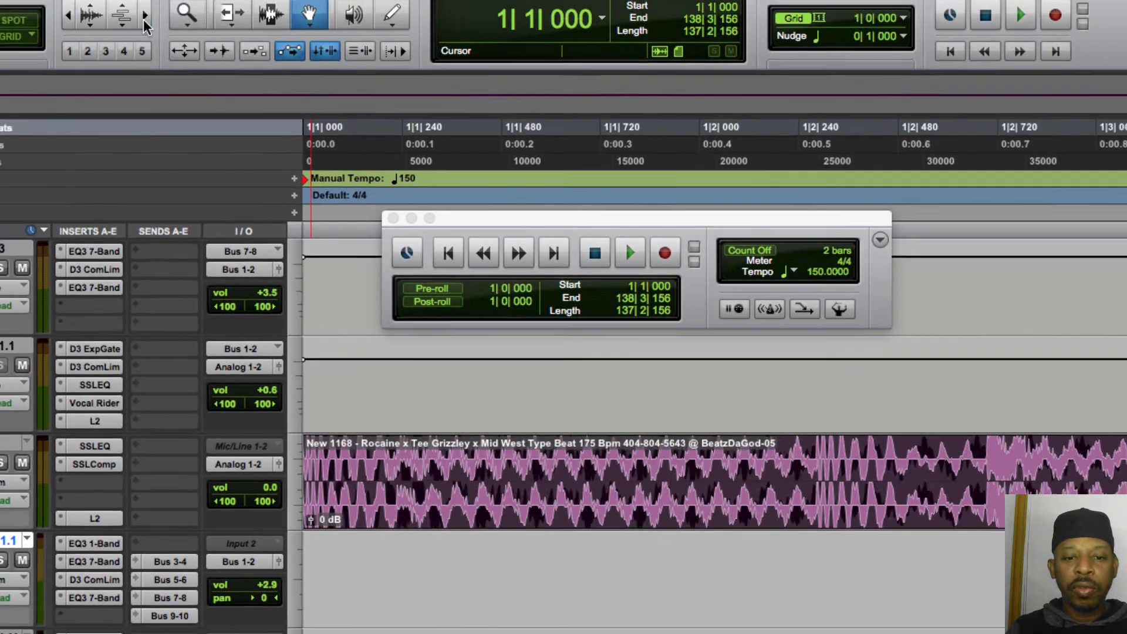
{"action": "left_click", "coordinate": [152, 24]}
{"action": "left_click", "coordinate": [151, 25]}
{"action": "left_click", "coordinate": [152, 25]}
{"action": "left_click", "coordinate": [152, 25]}
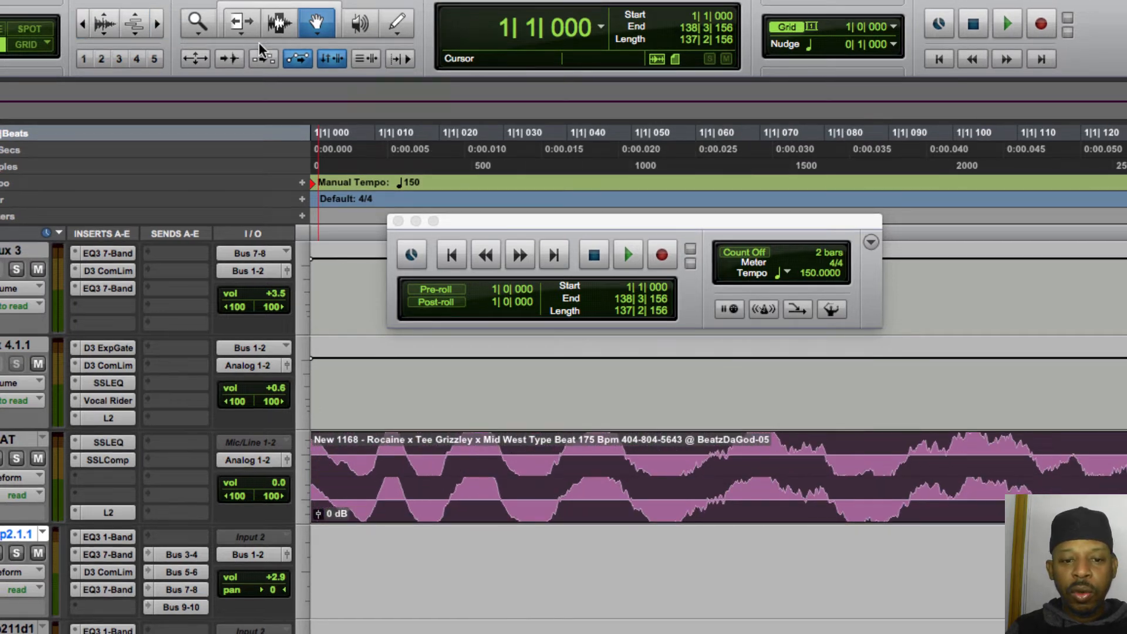
{"action": "left_click", "coordinate": [278, 22]}
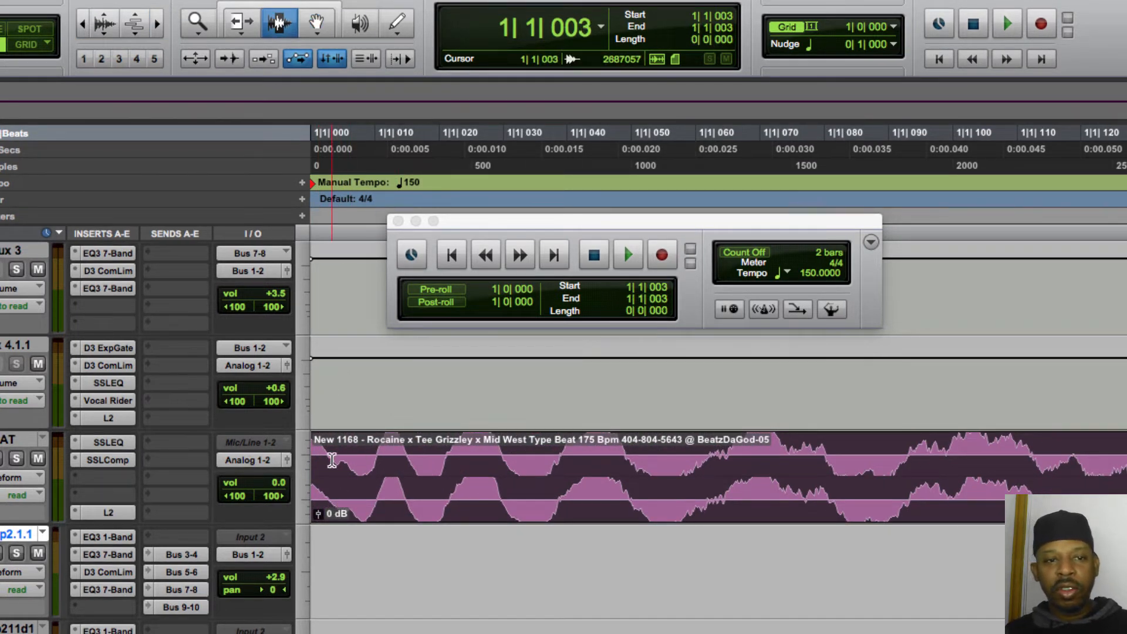
- Remove the BEAT clip's audio before 1|1|003 and move the clip back to the session start at 1|1|000
{"action": "left_click", "coordinate": [335, 462]}
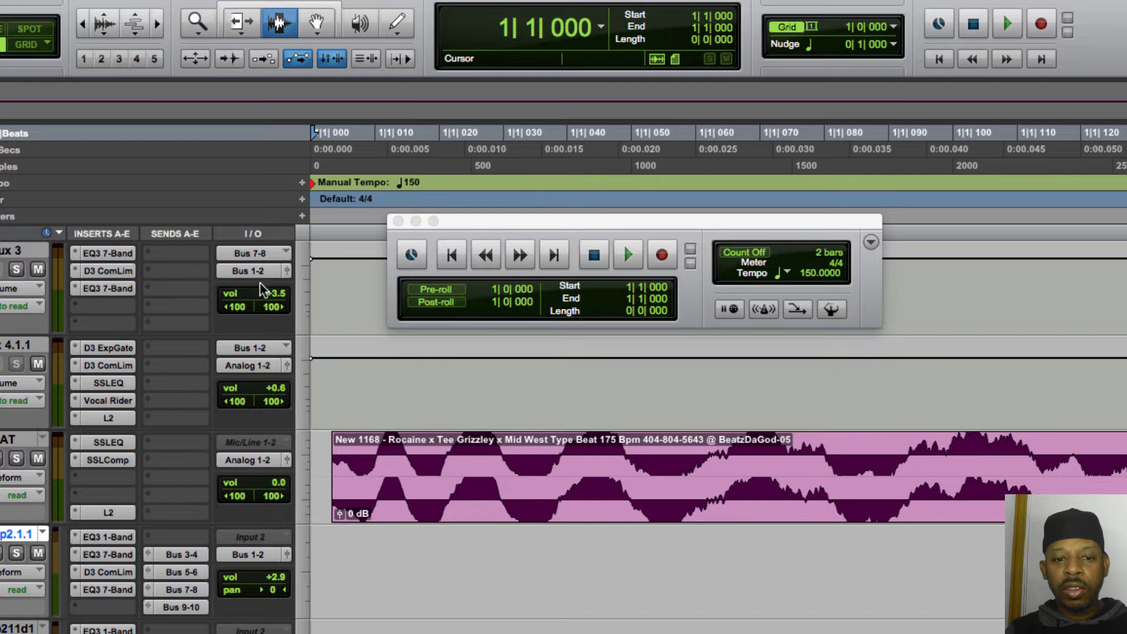
{"action": "key", "text": "space"}
{"action": "key", "text": "space"}
{"action": "left_click", "coordinate": [316, 24]}
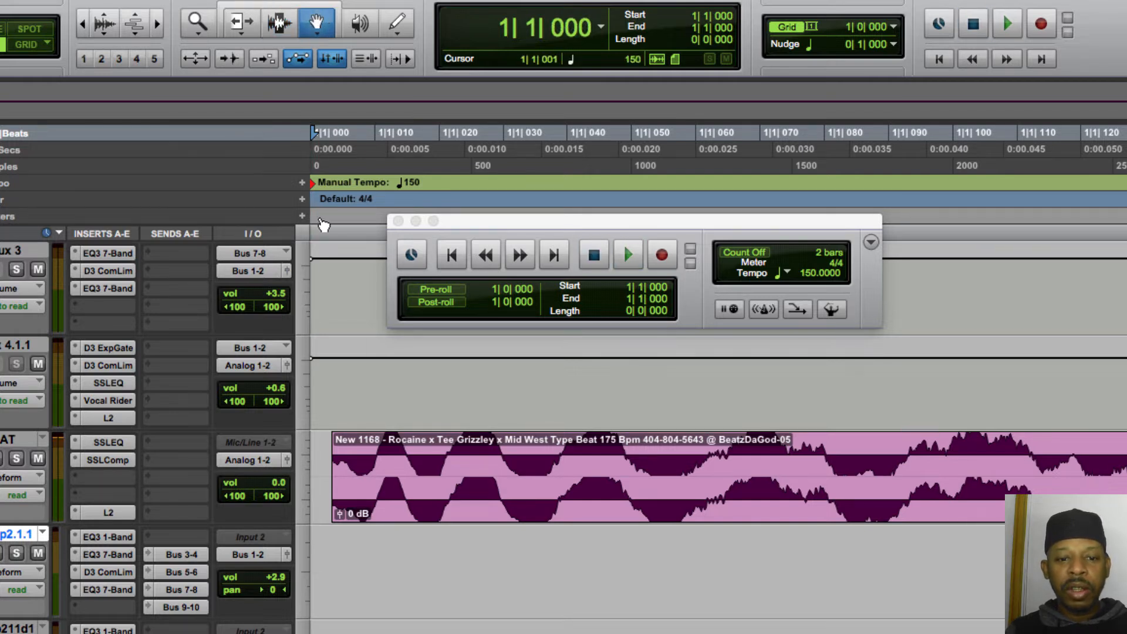
{"action": "left_click", "coordinate": [370, 486]}
{"action": "left_click_drag", "start_coordinate": [350, 486], "coordinate": [327, 486]}
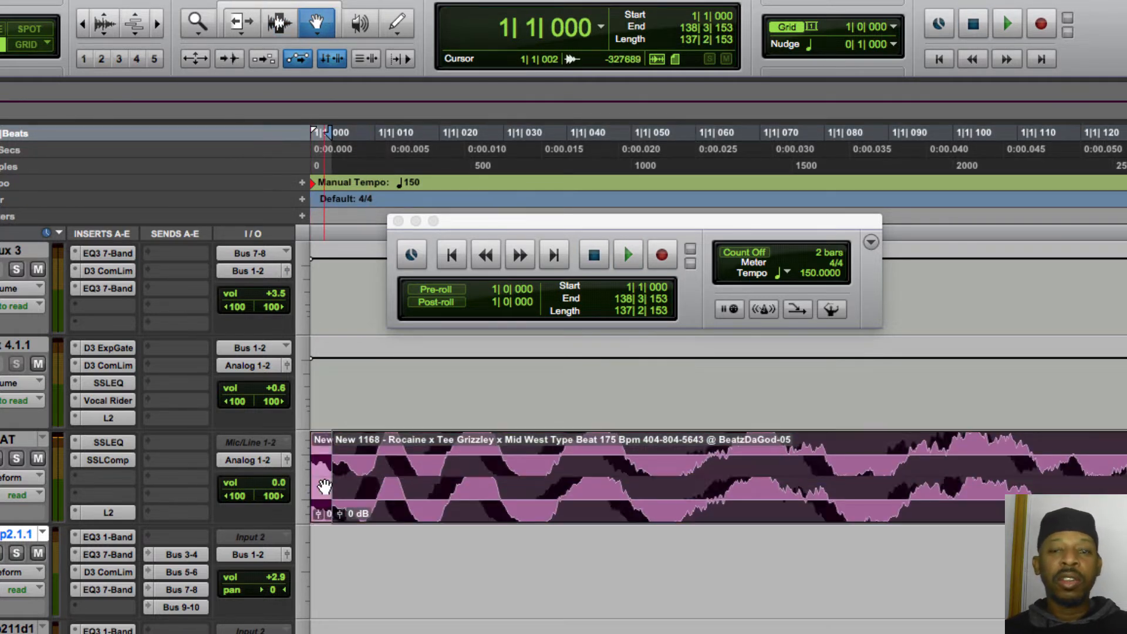
- Check the BEAT clip's opening by playing it repeatedly from 1|1|000, from close zoom out to the whole clip
{"action": "left_click", "coordinate": [81, 24]}
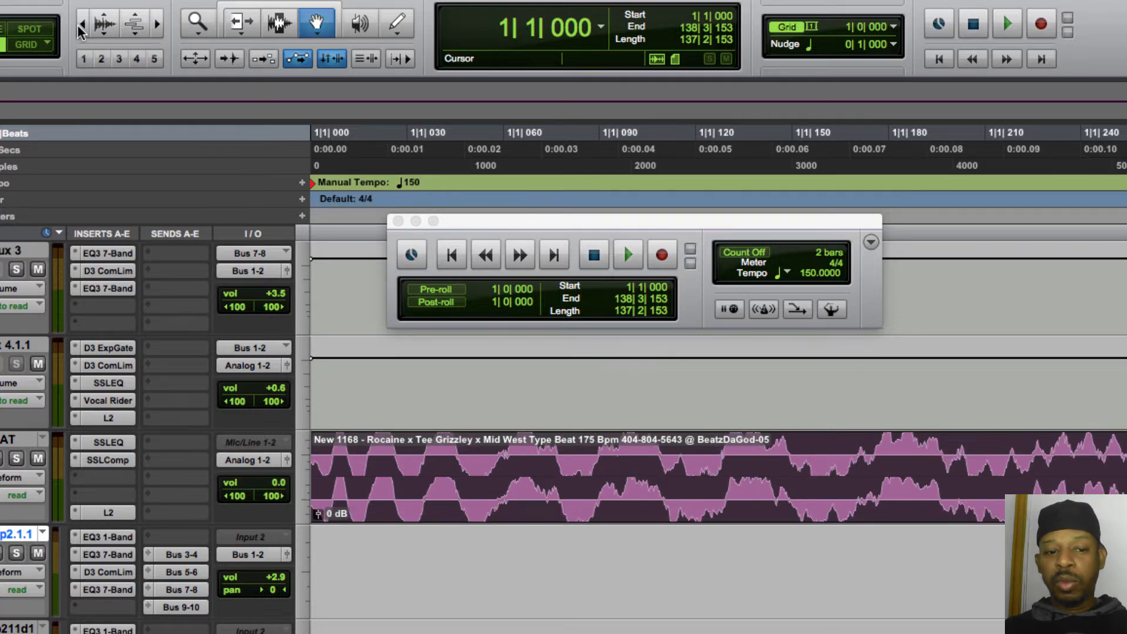
{"action": "left_click", "coordinate": [81, 26]}
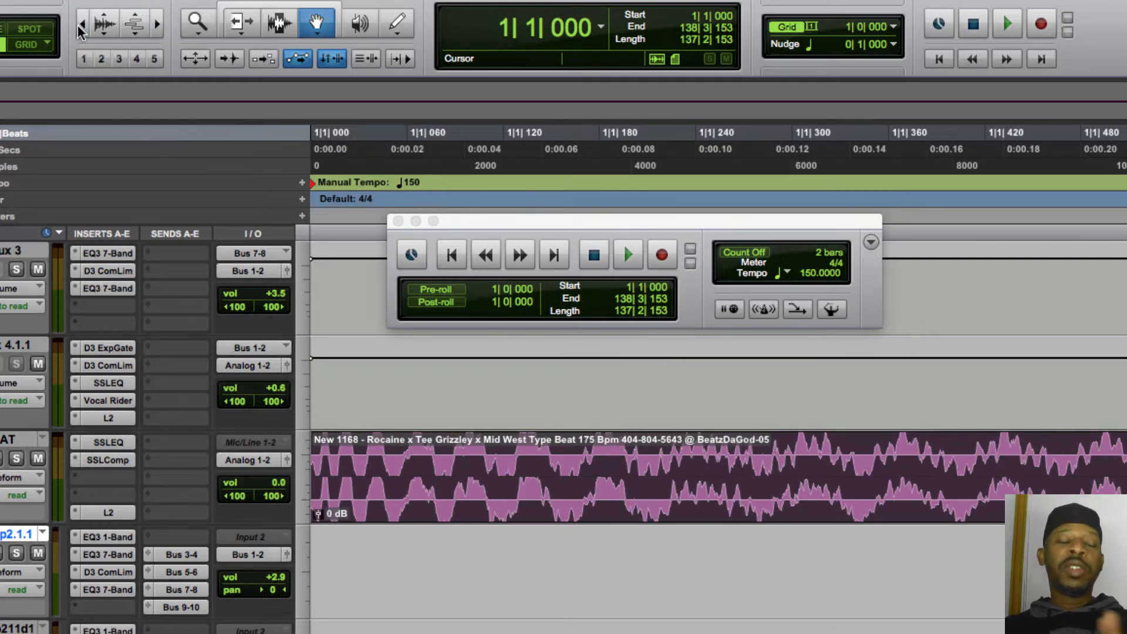
{"action": "left_click", "coordinate": [81, 26]}
{"action": "left_click", "coordinate": [81, 26]}
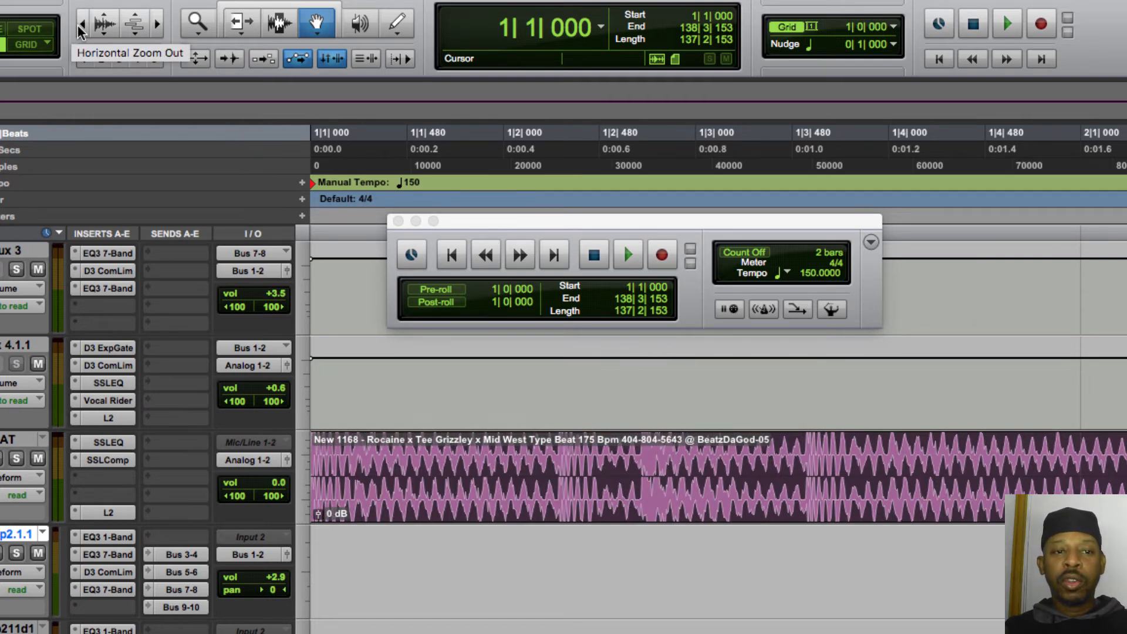
{"action": "key", "text": "space"}
{"action": "key", "text": "space"}
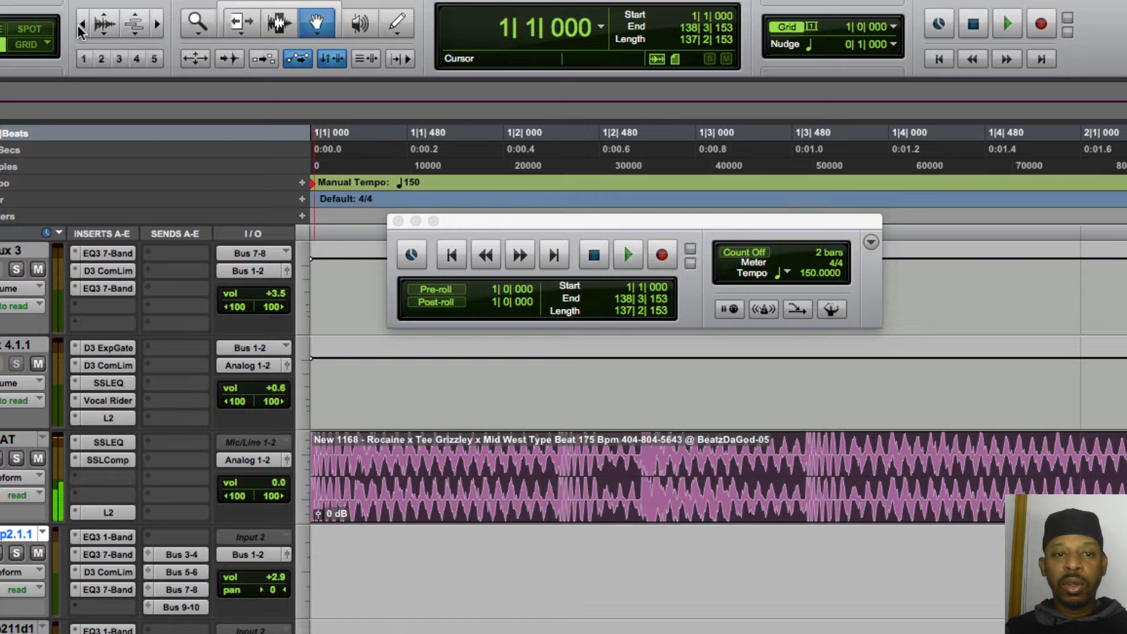
{"action": "left_click", "coordinate": [81, 27]}
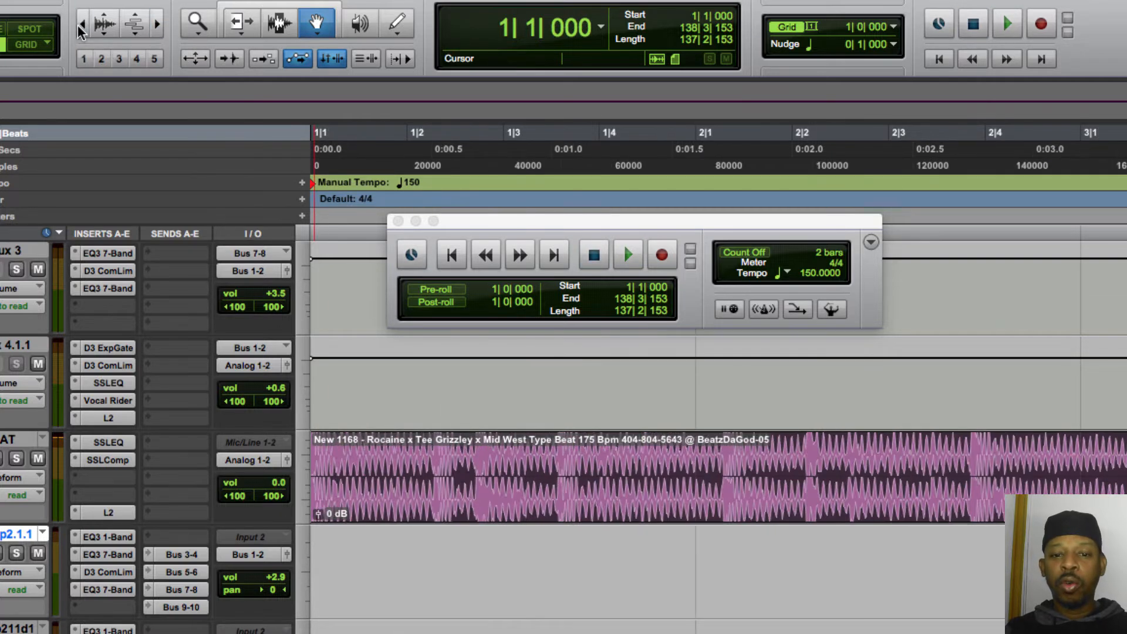
{"action": "left_click", "coordinate": [81, 26]}
{"action": "left_click", "coordinate": [81, 26]}
{"action": "left_click", "coordinate": [81, 26]}
{"action": "left_click", "coordinate": [81, 27]}
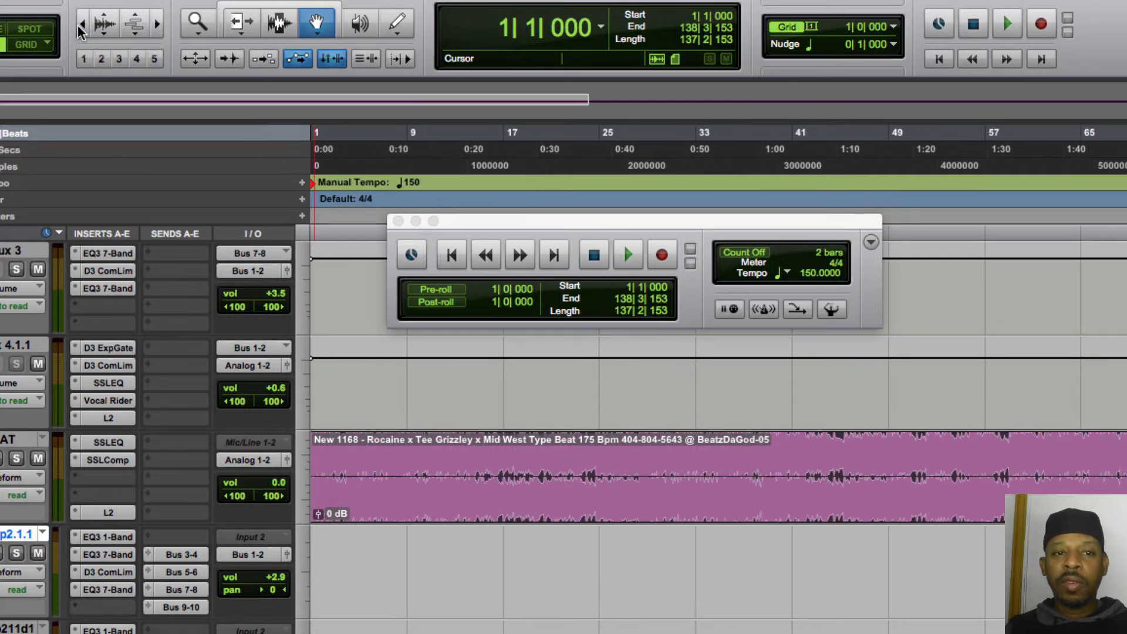
{"action": "left_click", "coordinate": [81, 26]}
{"action": "key", "text": "space"}
{"action": "key", "text": "space"}
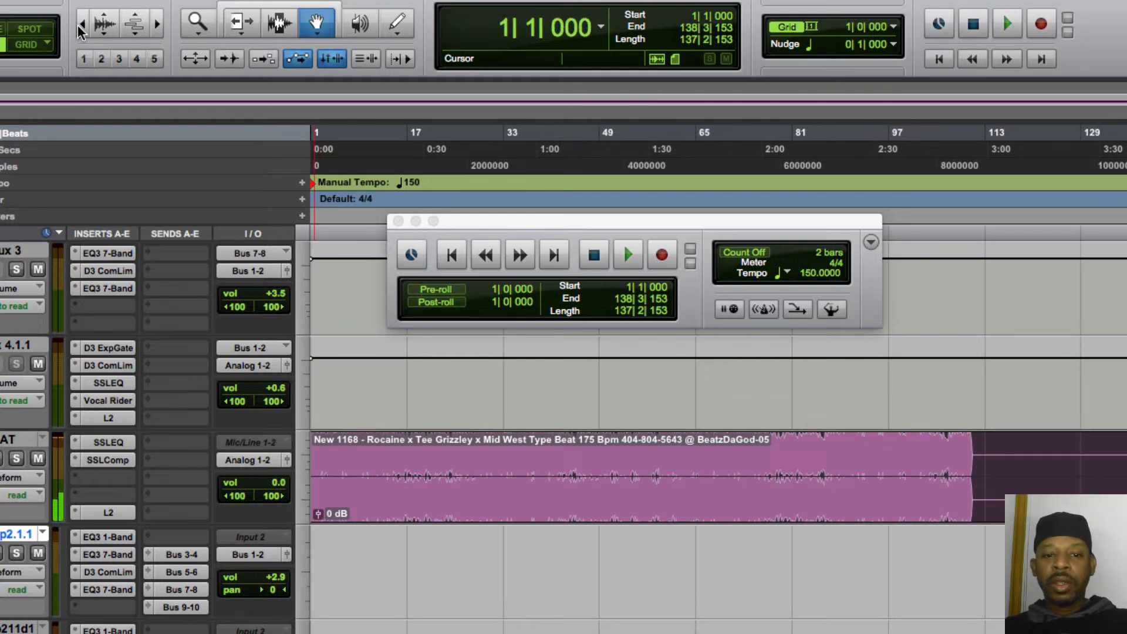
{"action": "left_click", "coordinate": [157, 25]}
{"action": "key", "text": "space"}
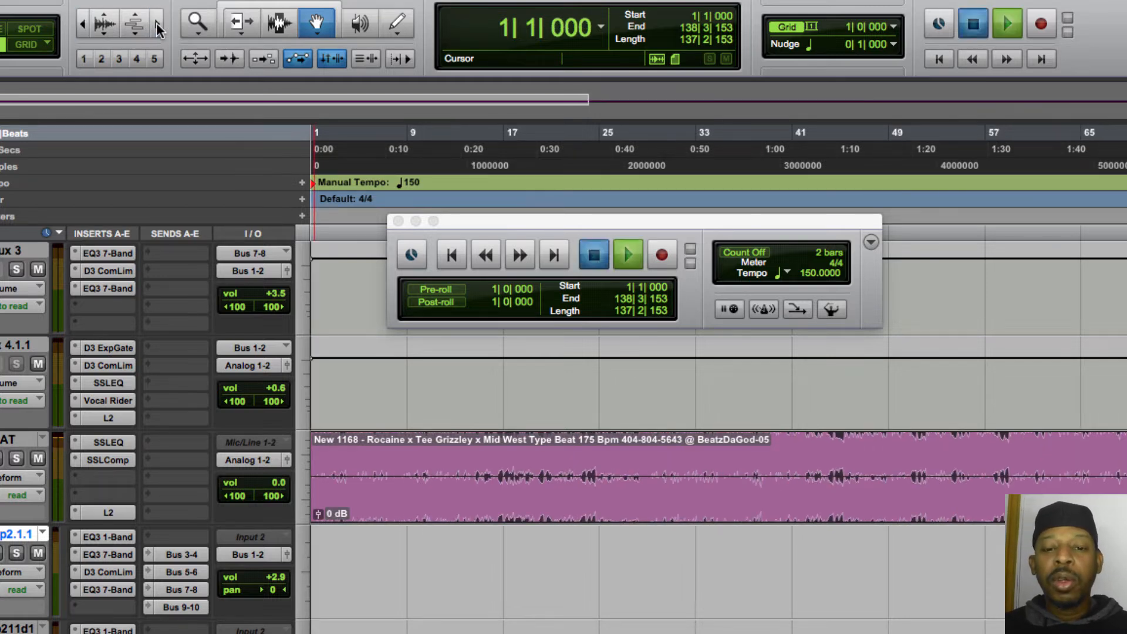
{"action": "key", "text": "space"}
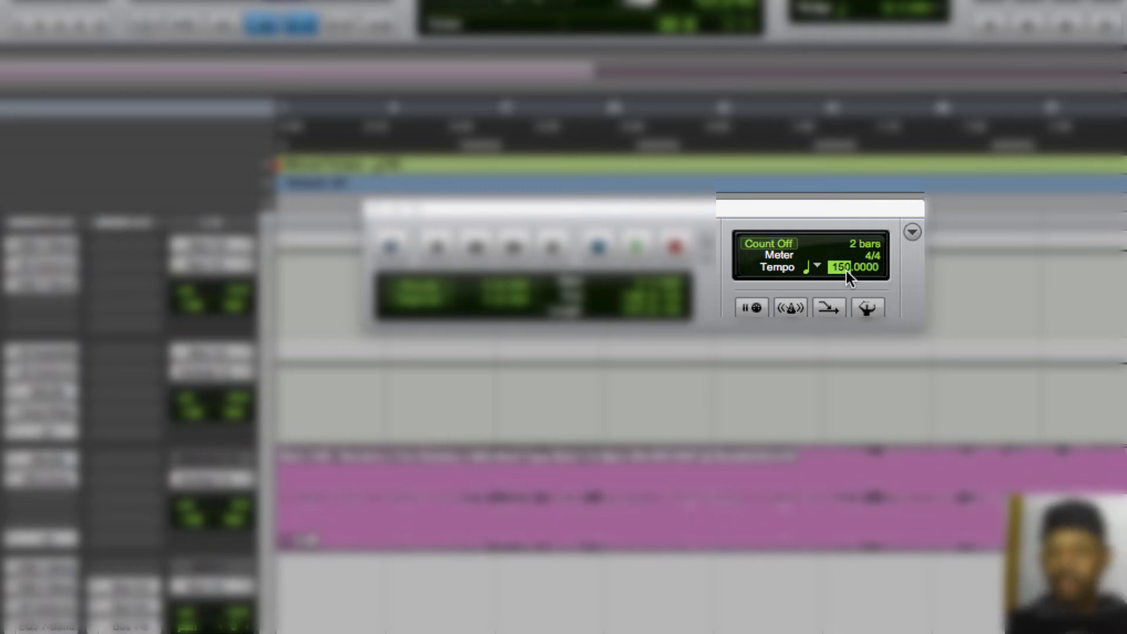
- Play the beat from the session start, and set the session tempo to 93 with tap tempo
{"action": "key", "text": "space"}
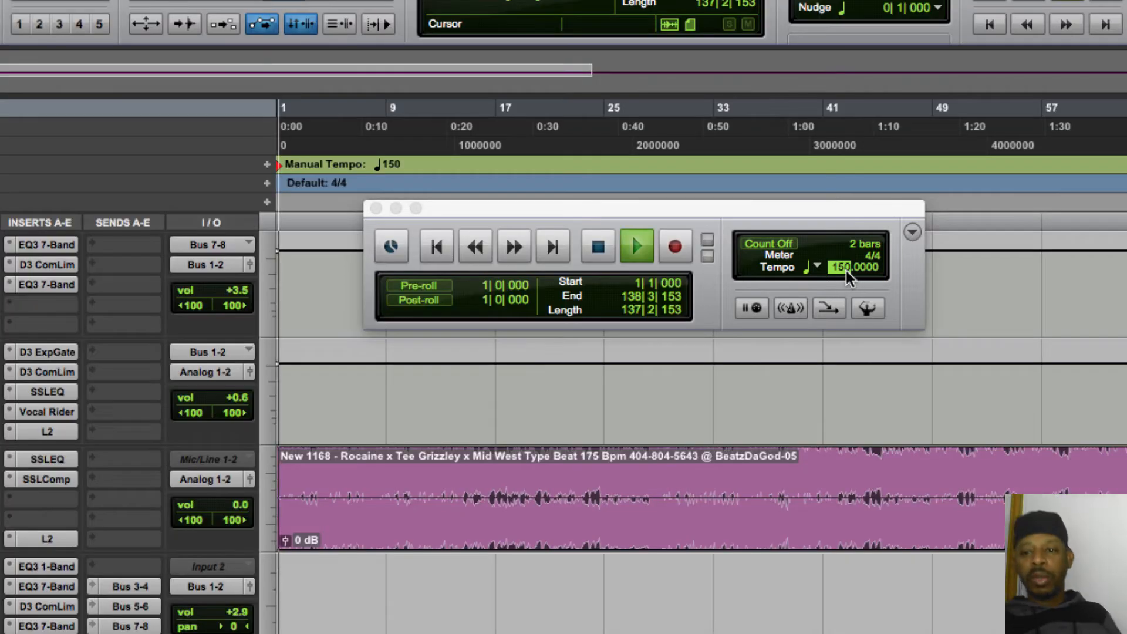
{"action": "key", "text": "space"}
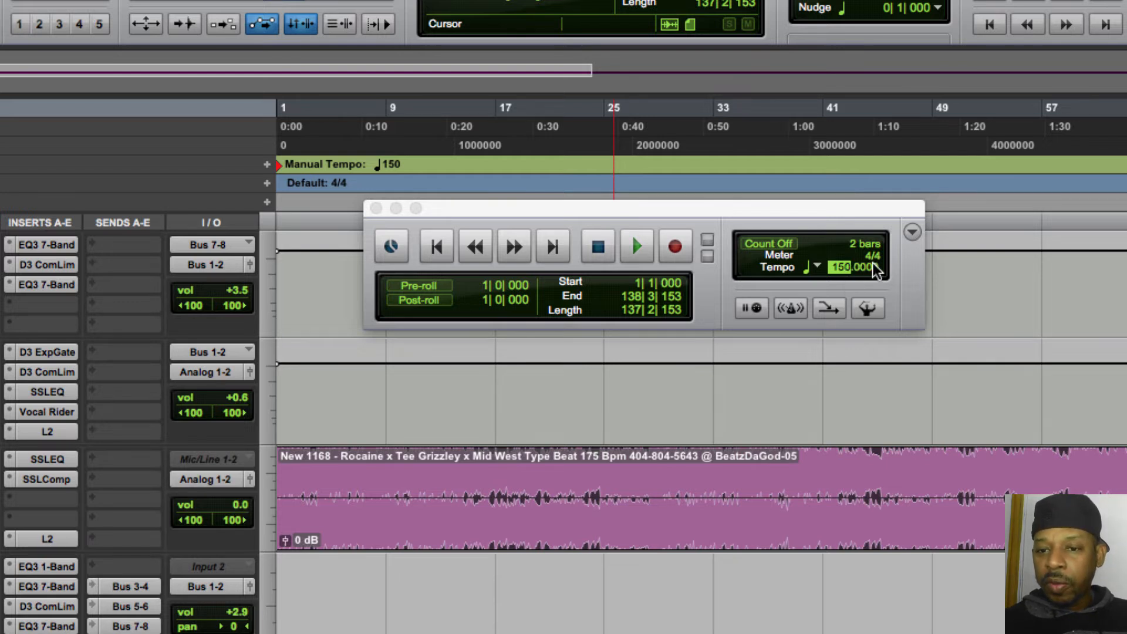
{"action": "left_click", "coordinate": [874, 264]}
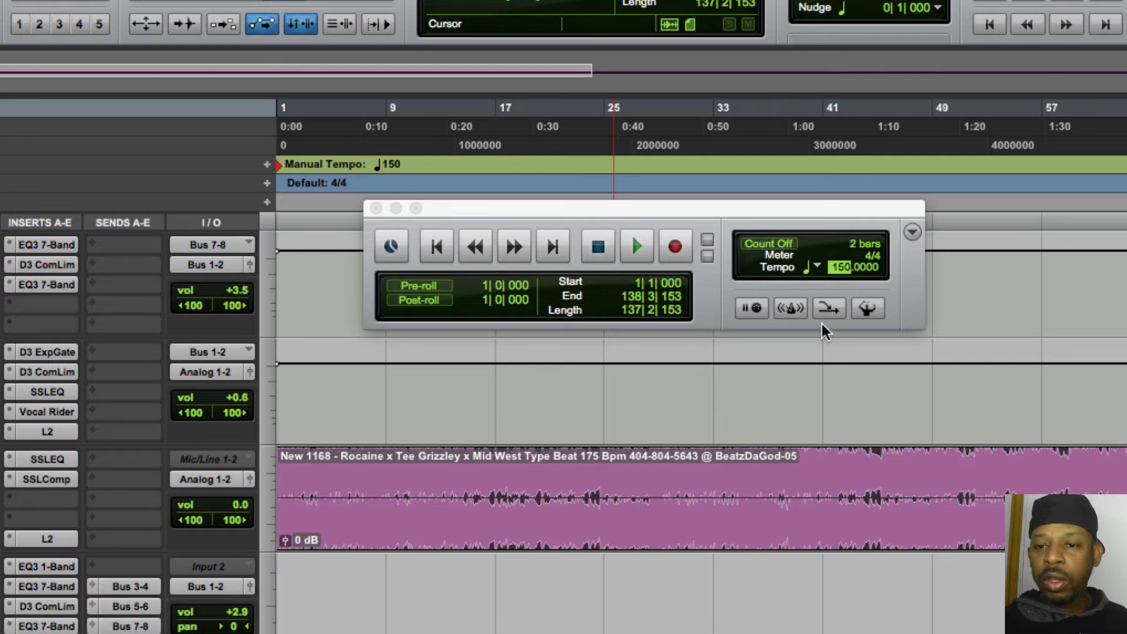
{"action": "type", "text": "96"}
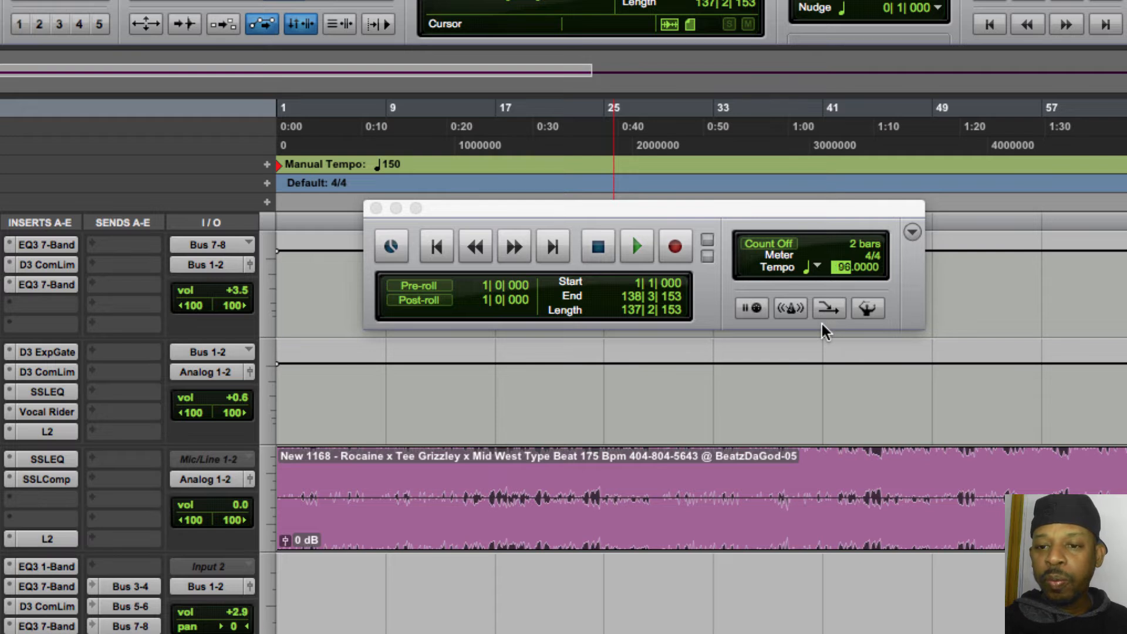
{"action": "key", "text": "t"}
{"action": "key", "text": "t"}
{"action": "key", "text": "t"}
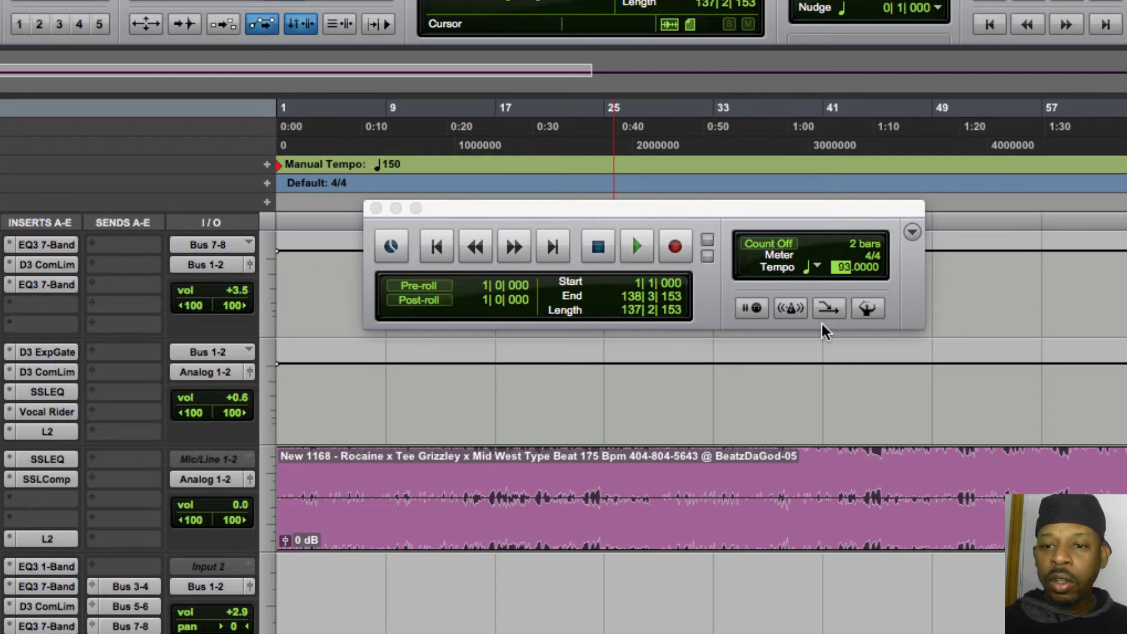
{"action": "key", "text": "t"}
{"action": "key", "text": "t"}
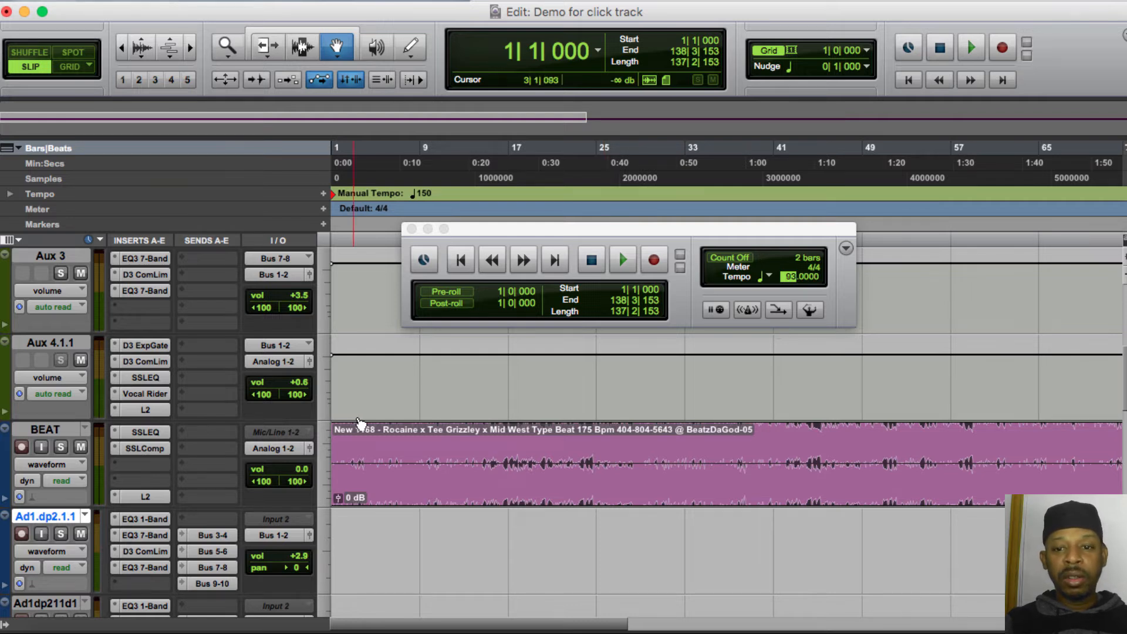
{"action": "left_click", "coordinate": [121, 50]}
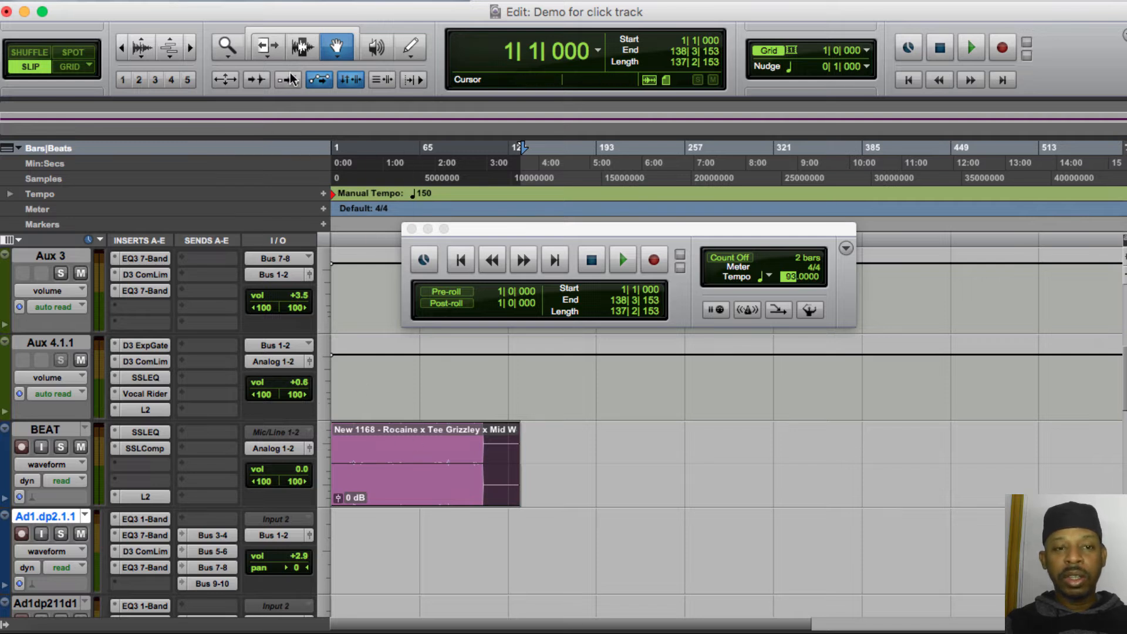
{"action": "left_click", "coordinate": [304, 52]}
{"action": "key", "text": "Return"}
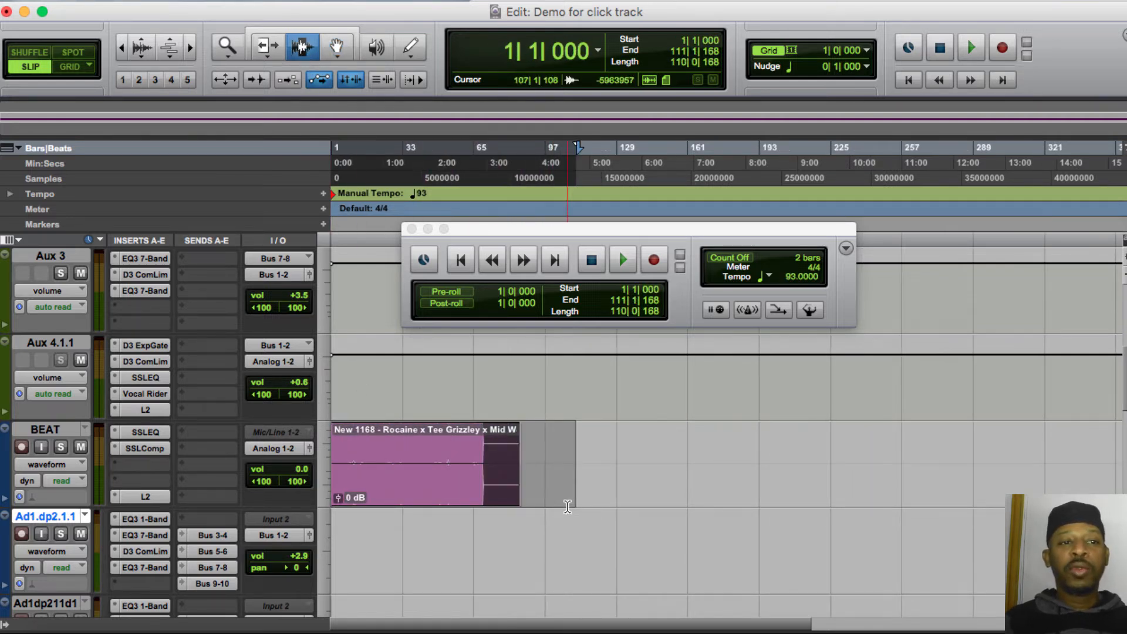
- Turn on Grid mode, move the BEAT clip to 85|1|000, and snap it back to the session start at 1|1|000
{"action": "left_click", "coordinate": [565, 440]}
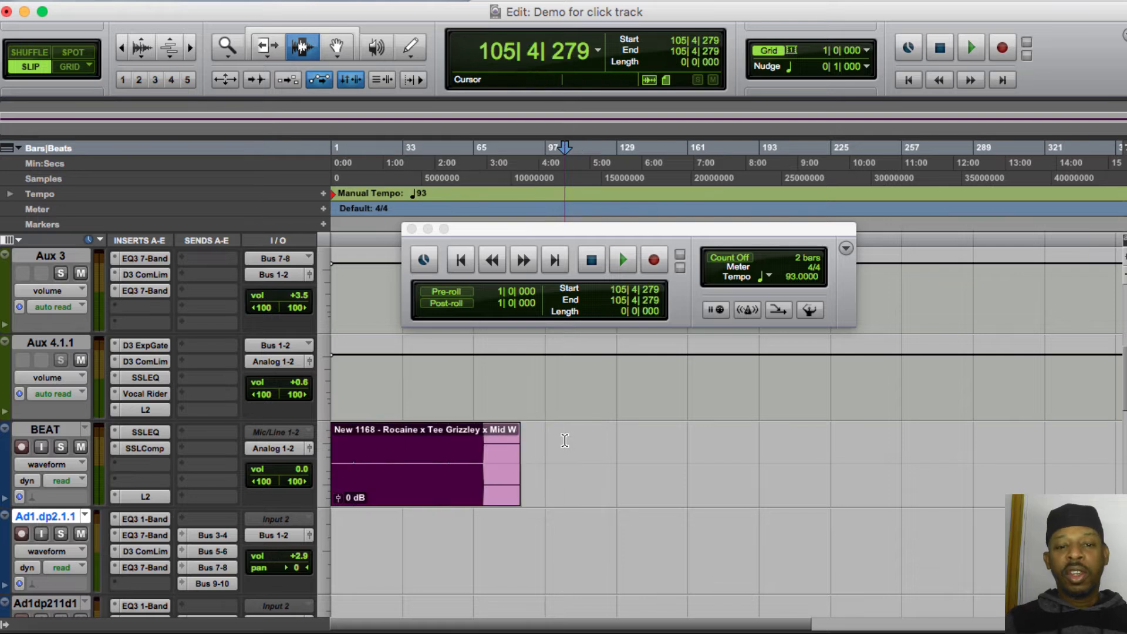
{"action": "left_click", "coordinate": [72, 66]}
{"action": "left_click_drag", "start_coordinate": [435, 470], "coordinate": [585, 499]}
{"action": "left_click", "coordinate": [334, 59]}
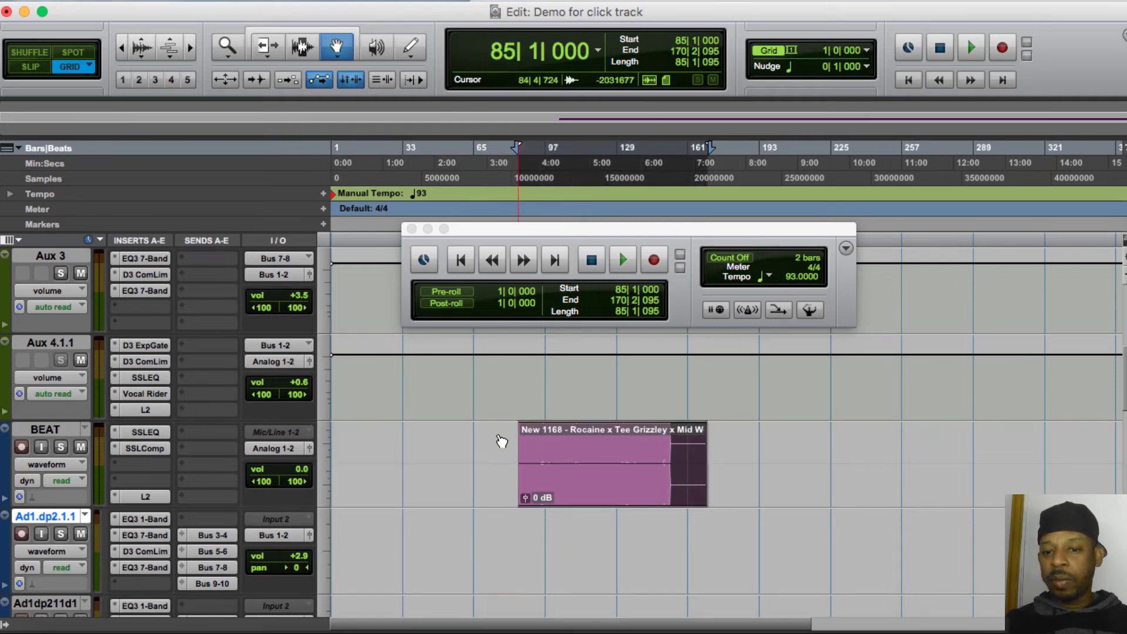
{"action": "left_click_drag", "start_coordinate": [604, 493], "coordinate": [516, 390]}
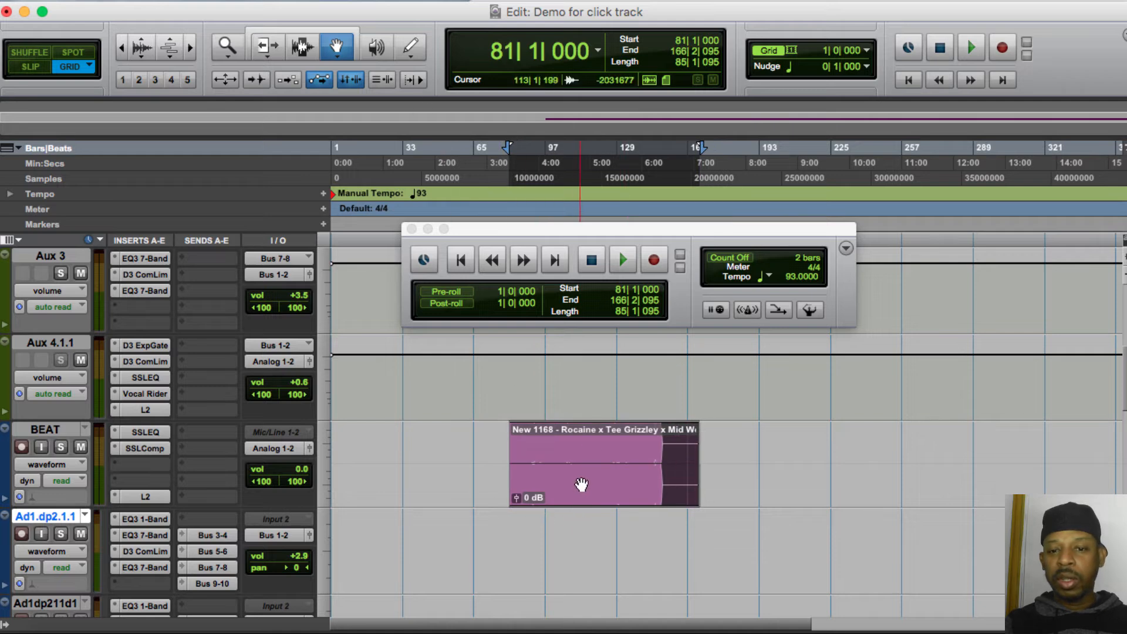
{"action": "left_click_drag", "start_coordinate": [592, 485], "coordinate": [332, 485]}
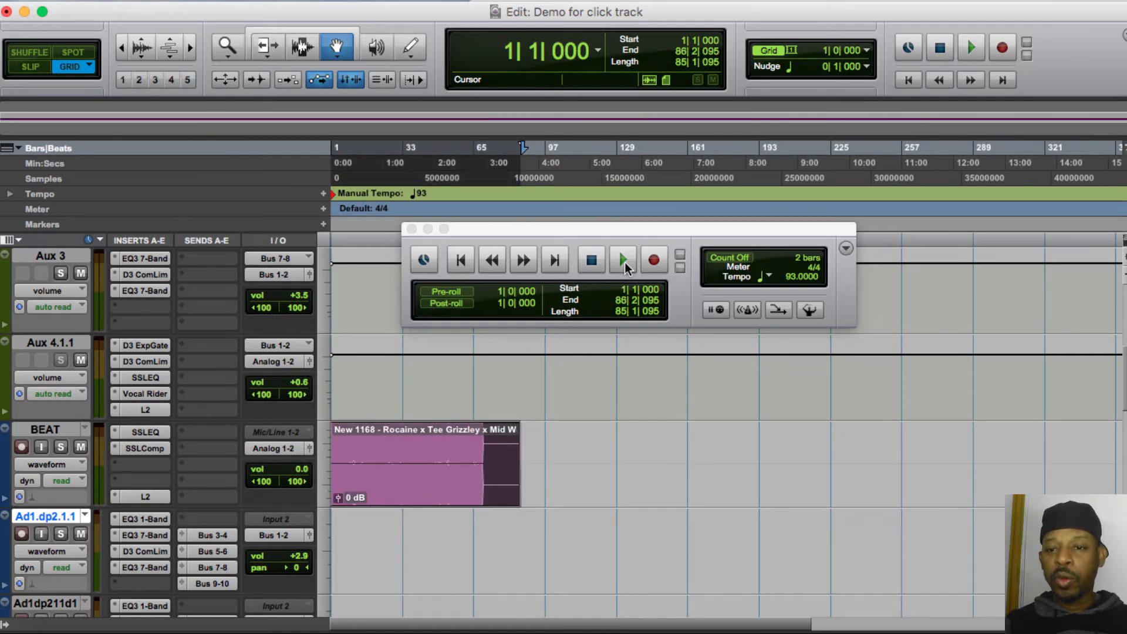
- Tap the tempo along with the playing BEAT clip and set the session tempo to 88
{"action": "left_click", "coordinate": [799, 279]}
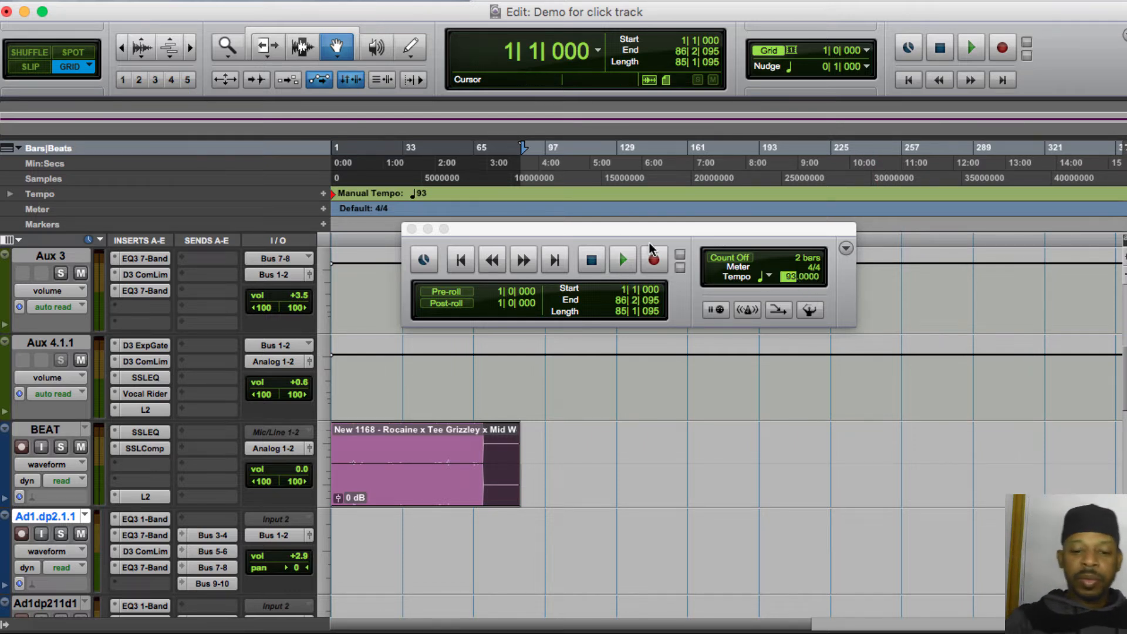
{"action": "left_click", "coordinate": [623, 261]}
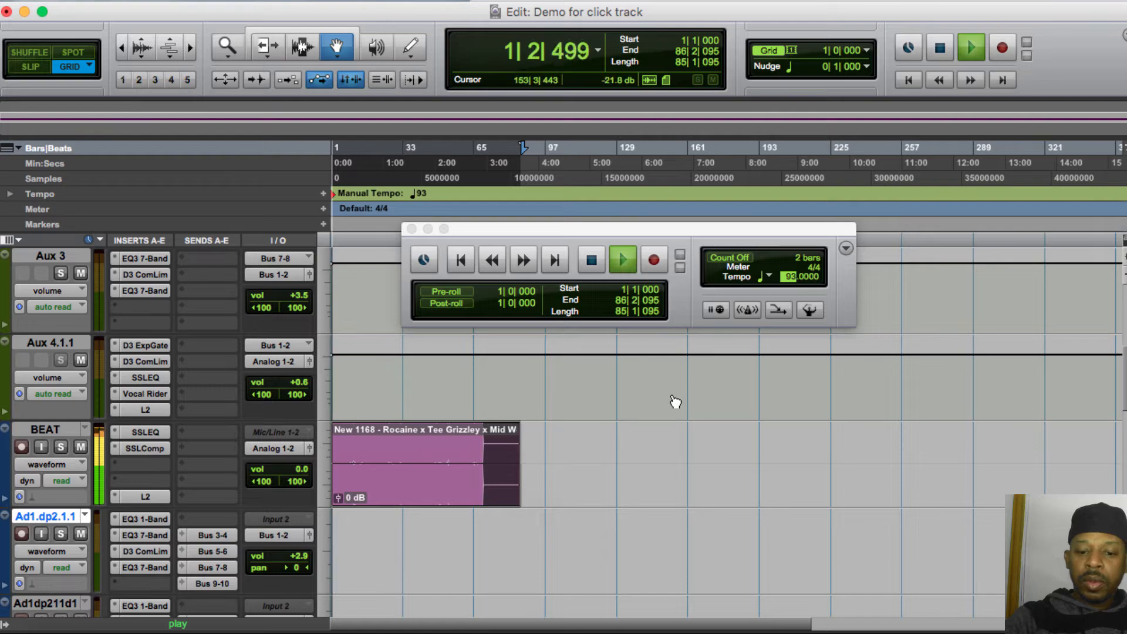
{"action": "key", "text": "t"}
{"action": "key", "text": "t"}
{"action": "key", "text": "t"}
{"action": "key", "text": "t"}
{"action": "key", "text": "t"}
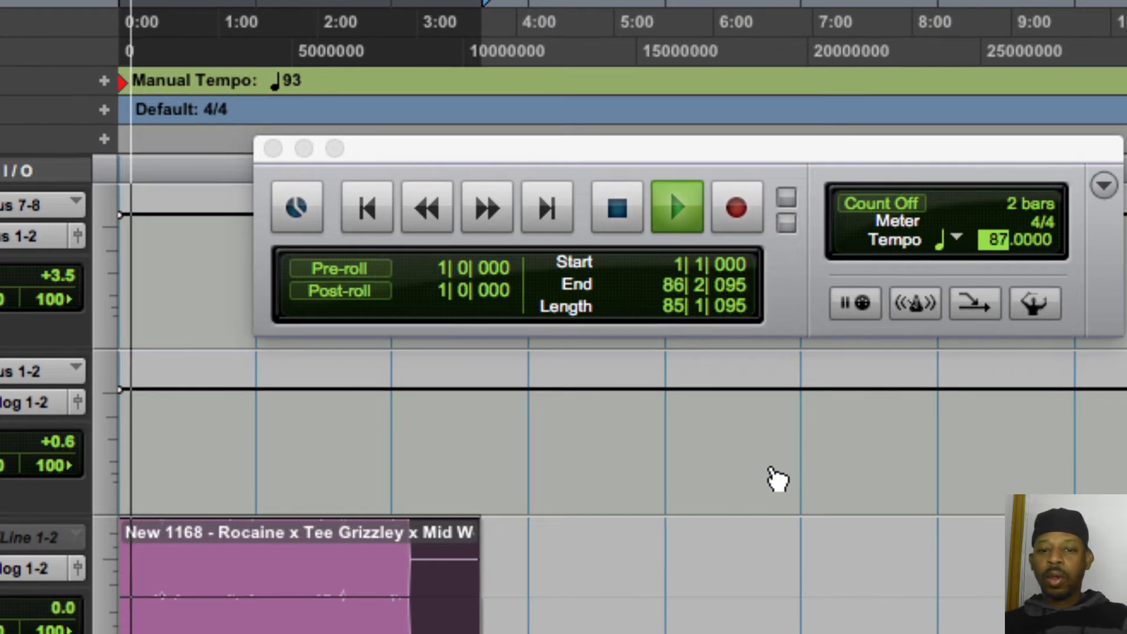
{"action": "key", "text": "t"}
{"action": "key", "text": "Return"}
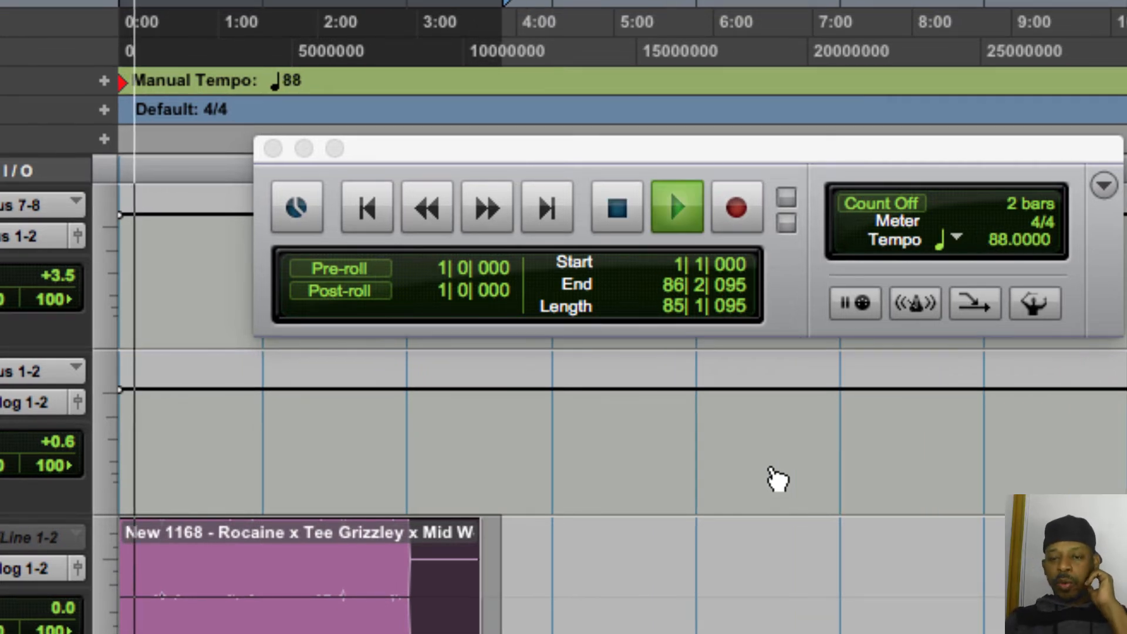
- Stop playback, turn on the metronome, and play the BEAT clip briefly from the session start against the click
{"action": "key", "text": "space"}
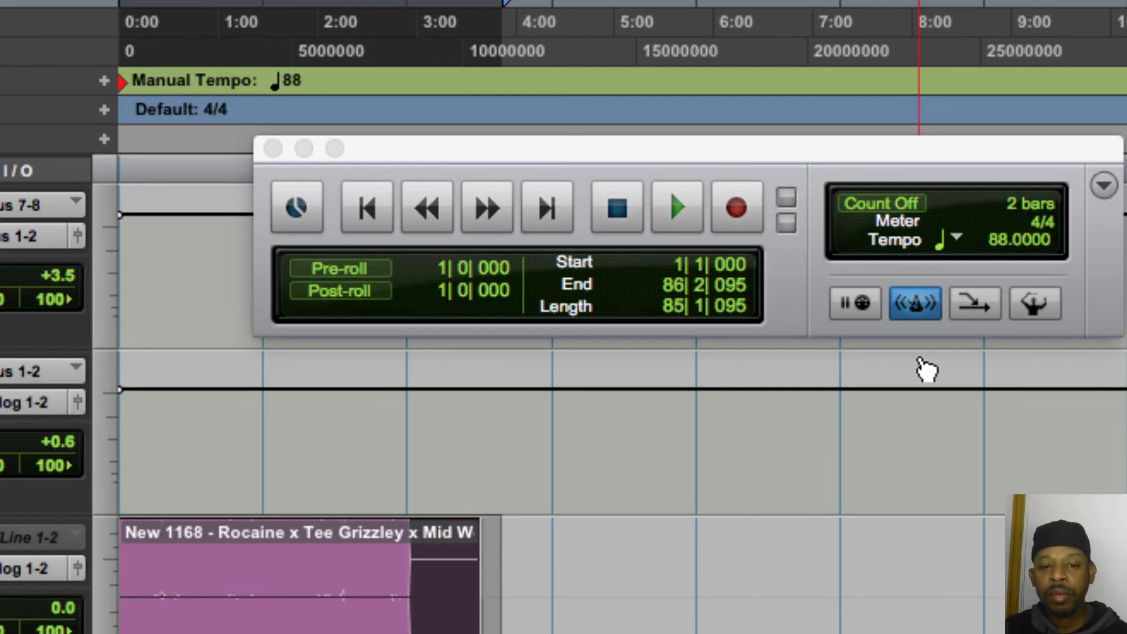
{"action": "key", "text": "space"}
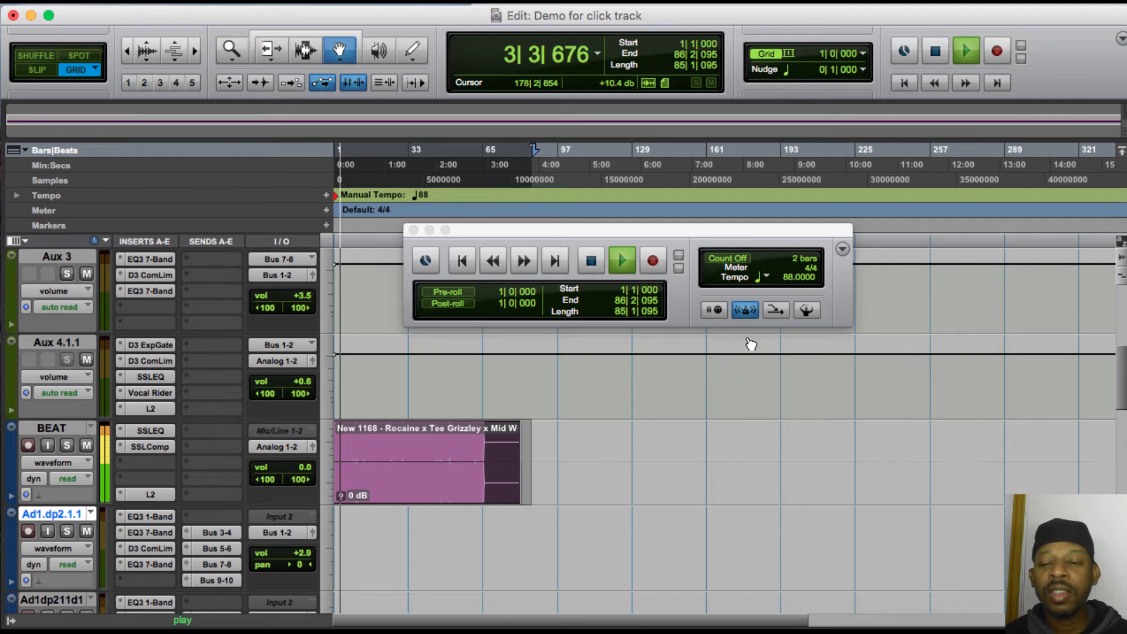
{"action": "key", "text": "space"}
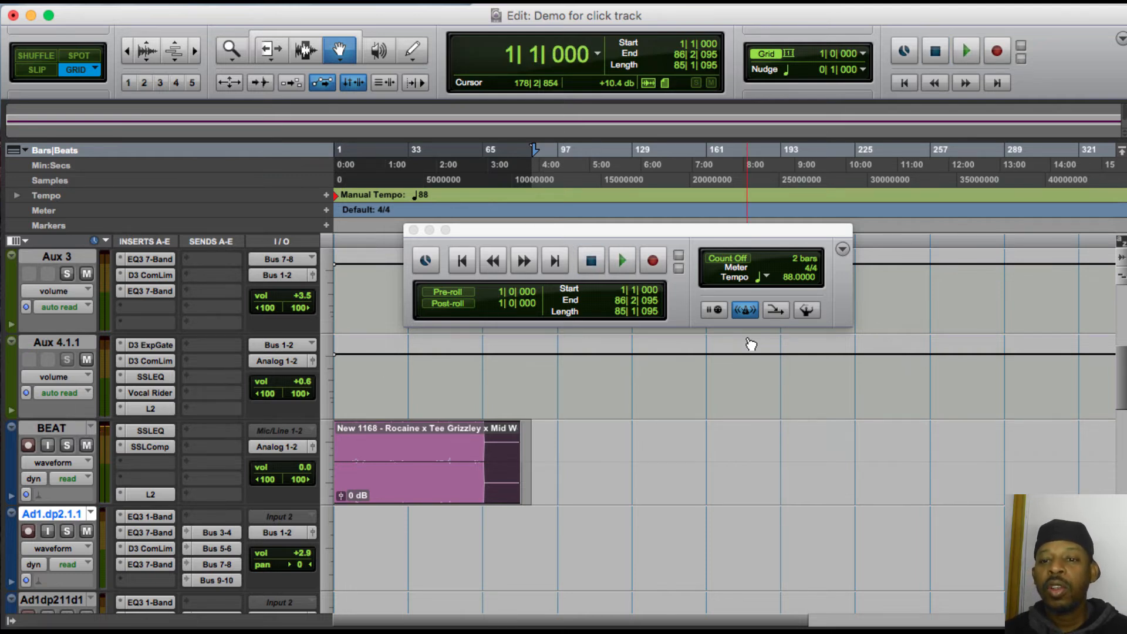
- Set the session tempo to 87.5 and play the BEAT clip from the session start with the metronome on
{"action": "left_click", "coordinate": [787, 277]}
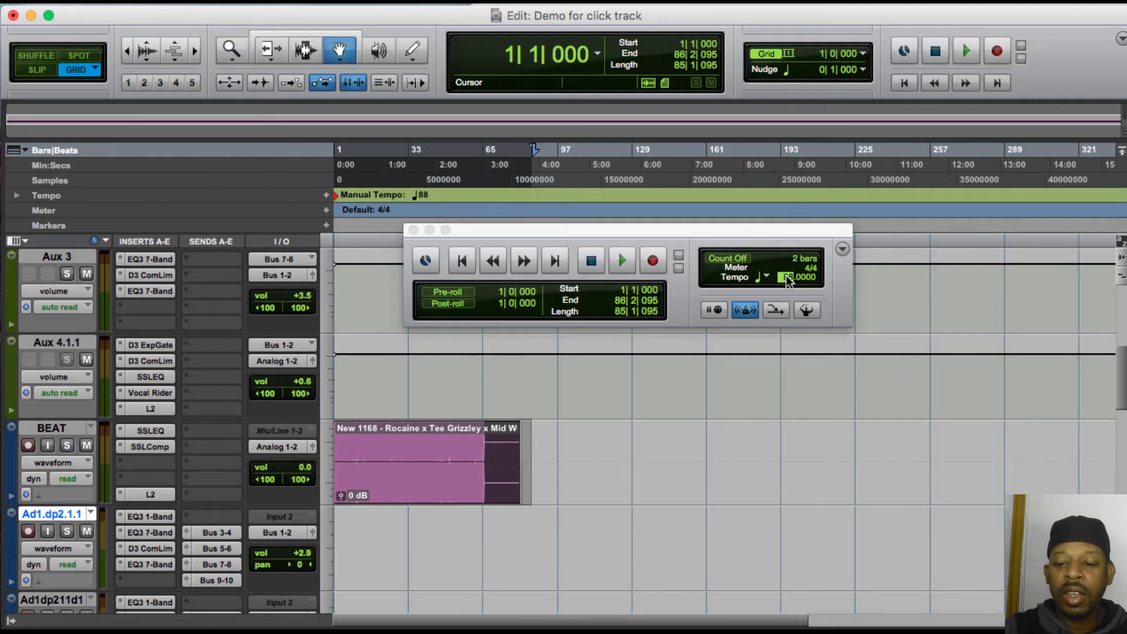
{"action": "type", "text": "87"}
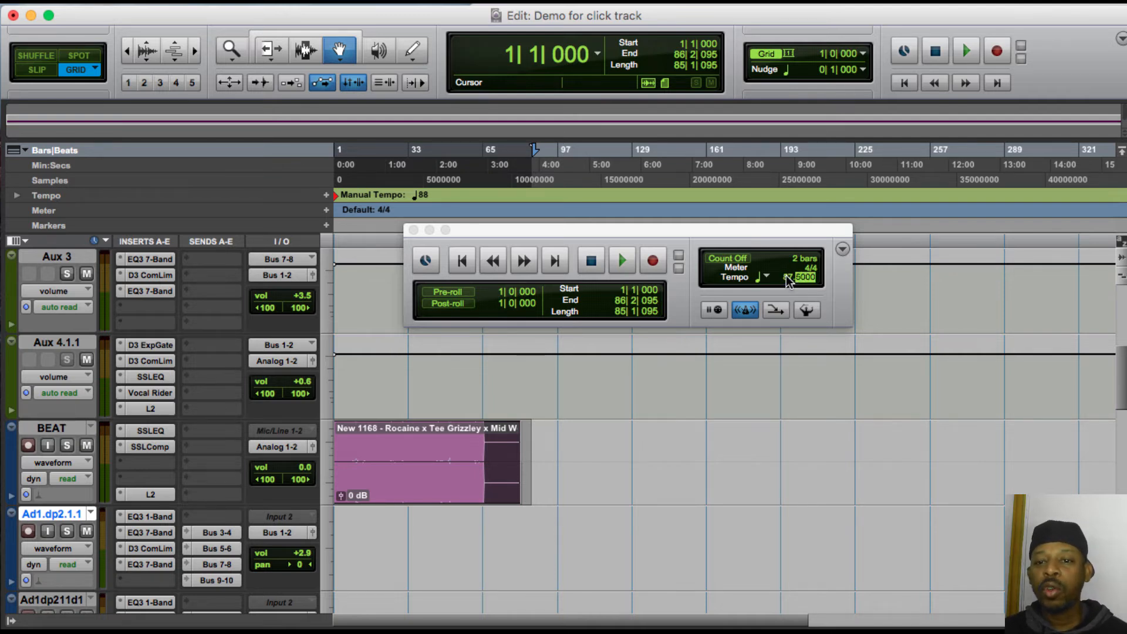
{"action": "key", "text": "Return"}
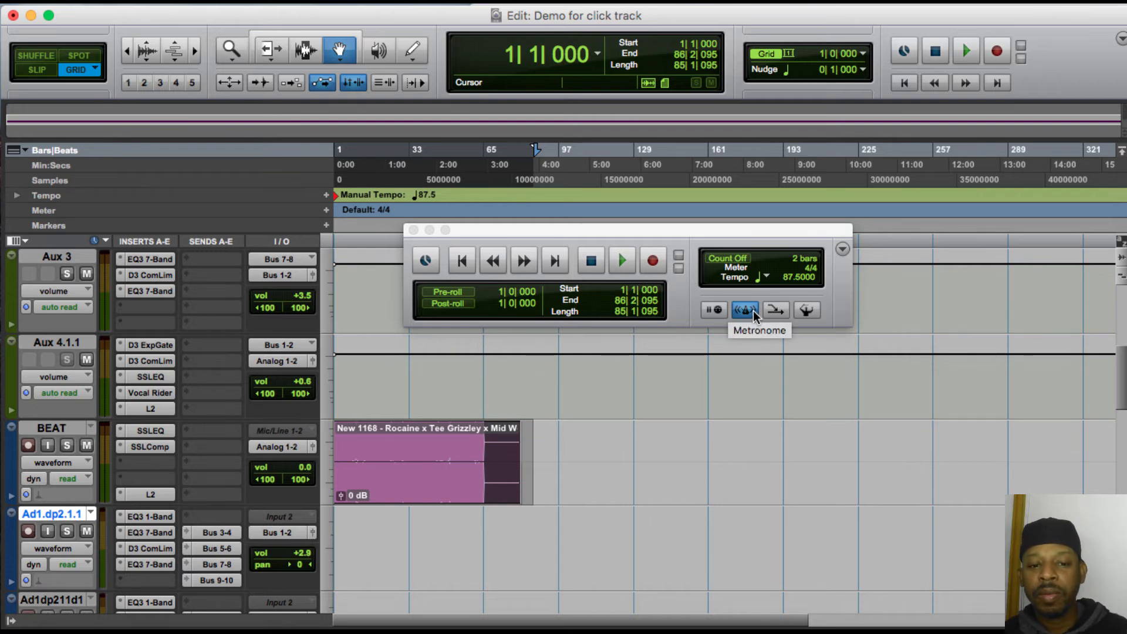
{"action": "key", "text": "space"}
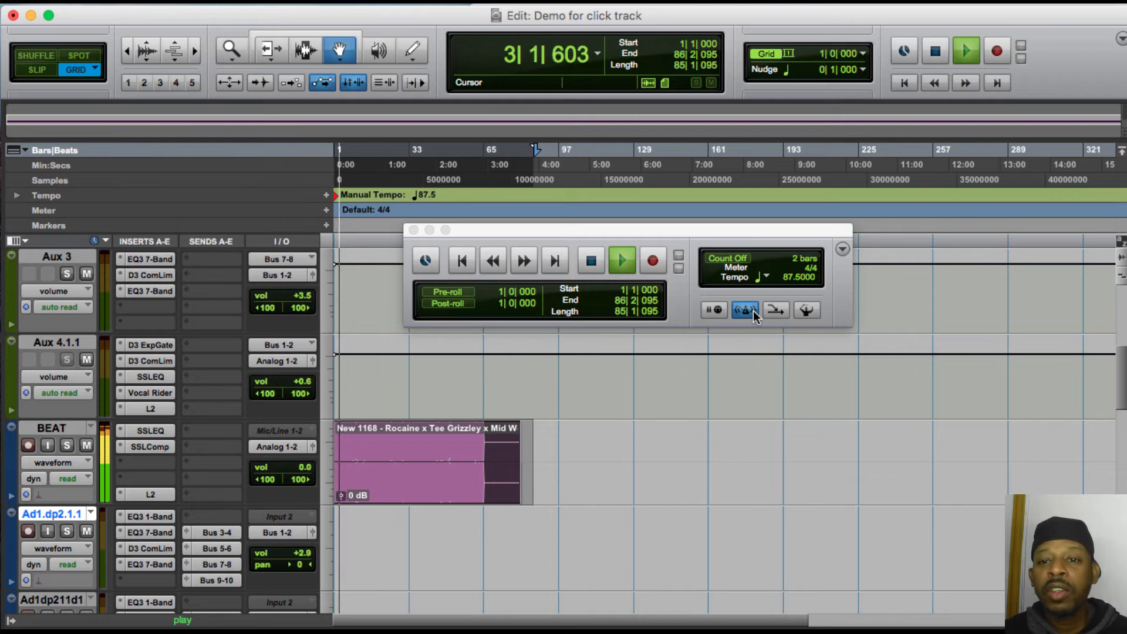
- Stop playback, move the transport window clear of the timeline start, and play the BEAT clip briefly from 55|1|000
{"action": "key", "text": "space"}
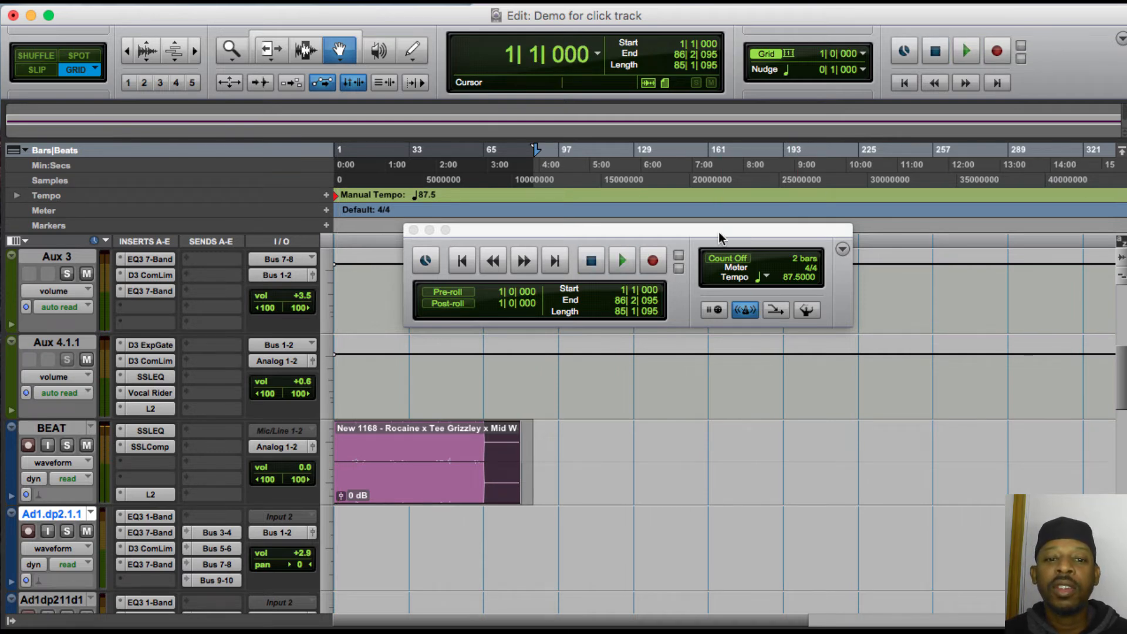
{"action": "left_click_drag", "start_coordinate": [735, 229], "coordinate": [893, 218]}
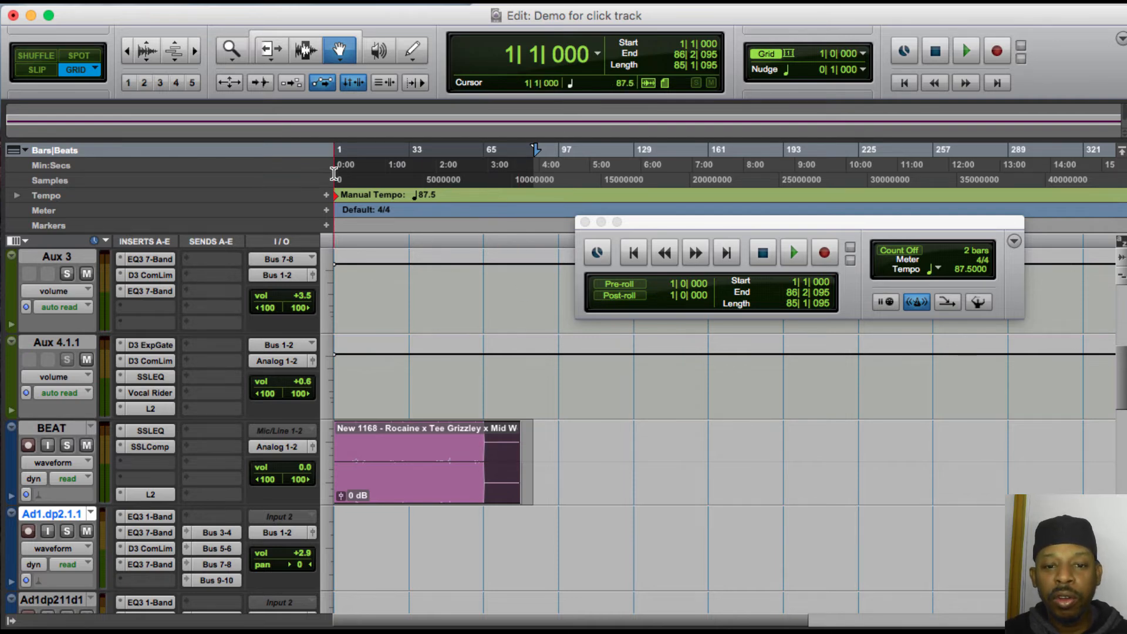
{"action": "left_click", "coordinate": [306, 49]}
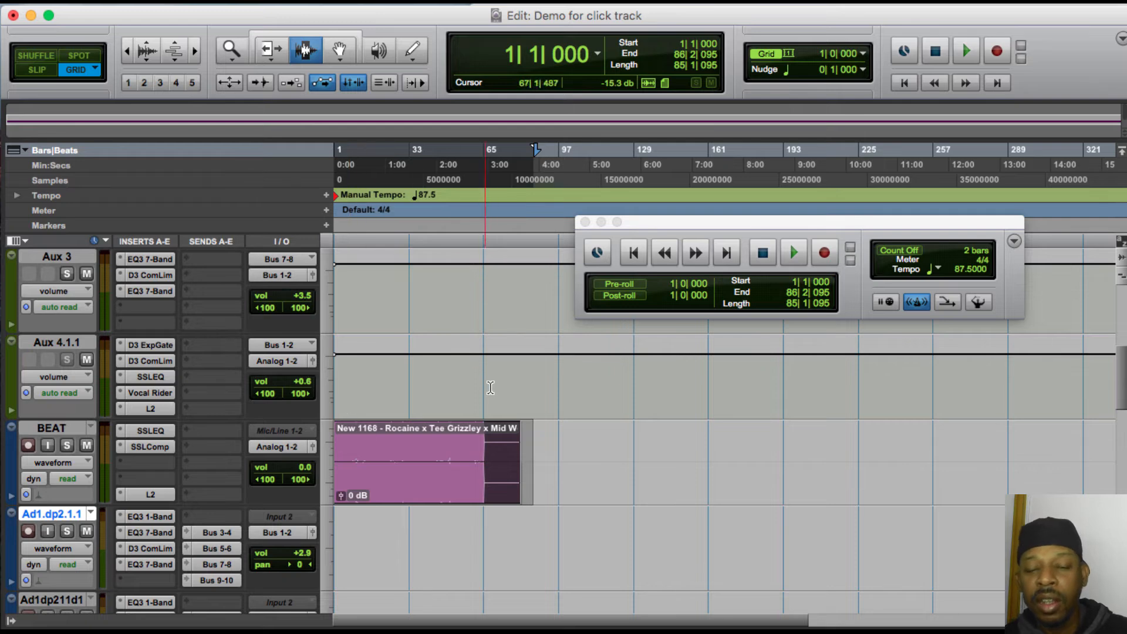
{"action": "left_click", "coordinate": [459, 388]}
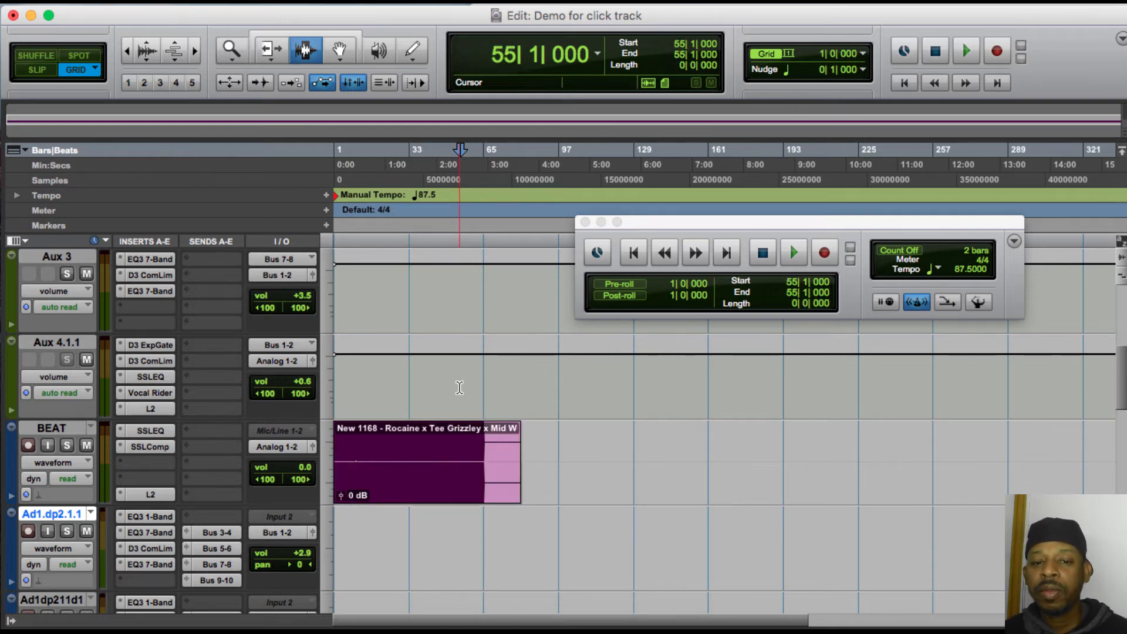
{"action": "key", "text": "space"}
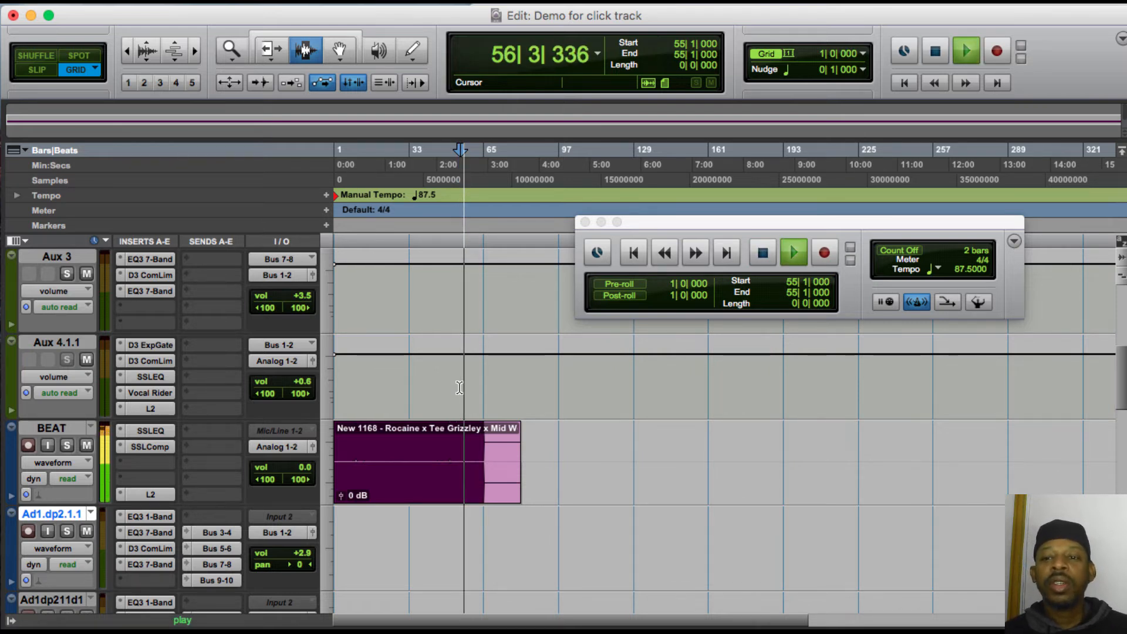
{"action": "key", "text": "space"}
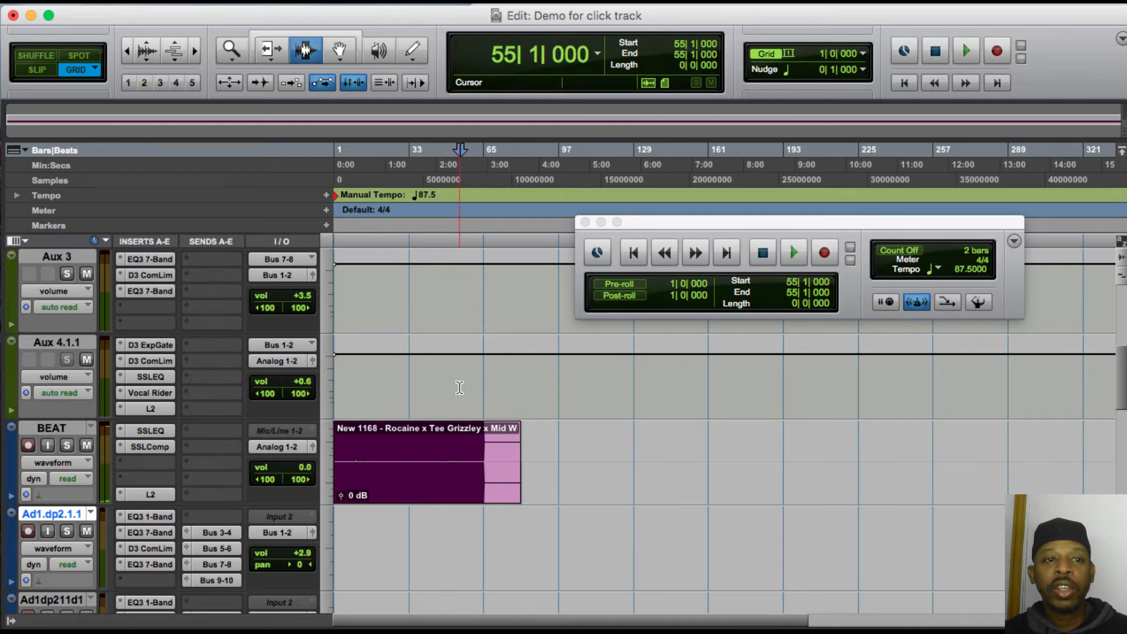
- Choose the Grabber tool, cycle through the Shuffle, Spot, Slip and Relative Grid edit modes, and return to absolute Grid mode
{"action": "left_click", "coordinate": [340, 52]}
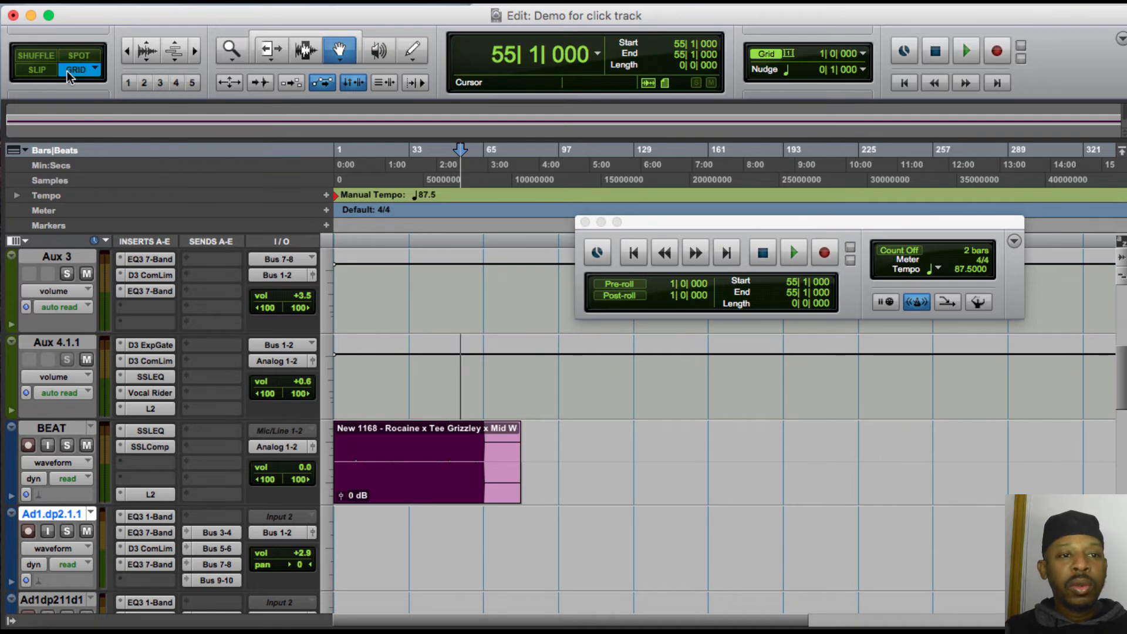
{"action": "left_click", "coordinate": [41, 74]}
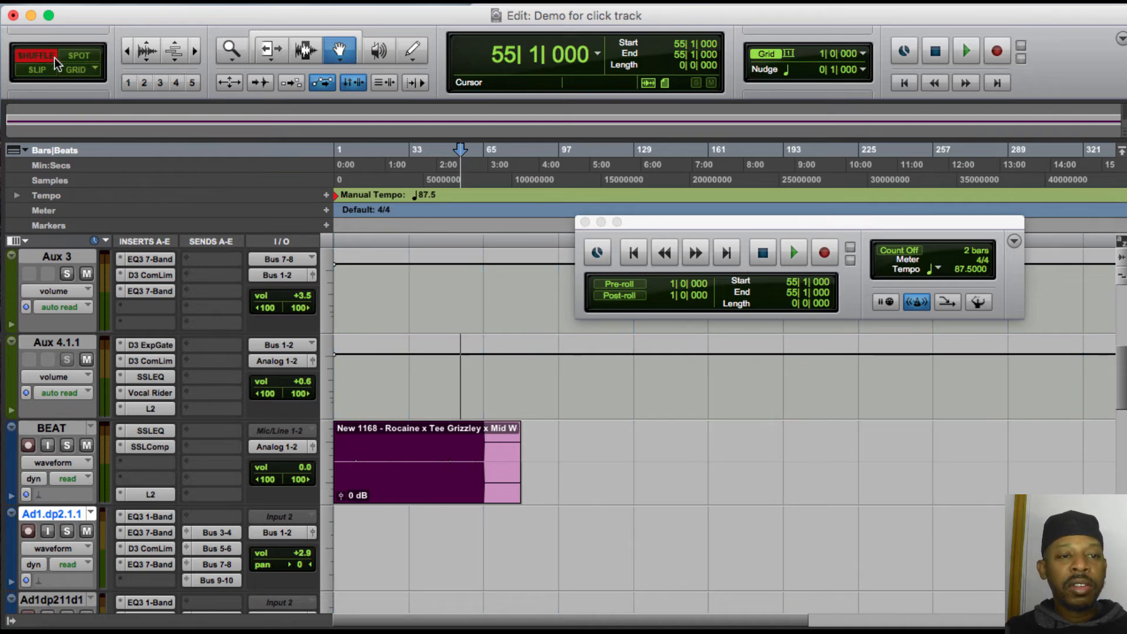
{"action": "left_click", "coordinate": [77, 56]}
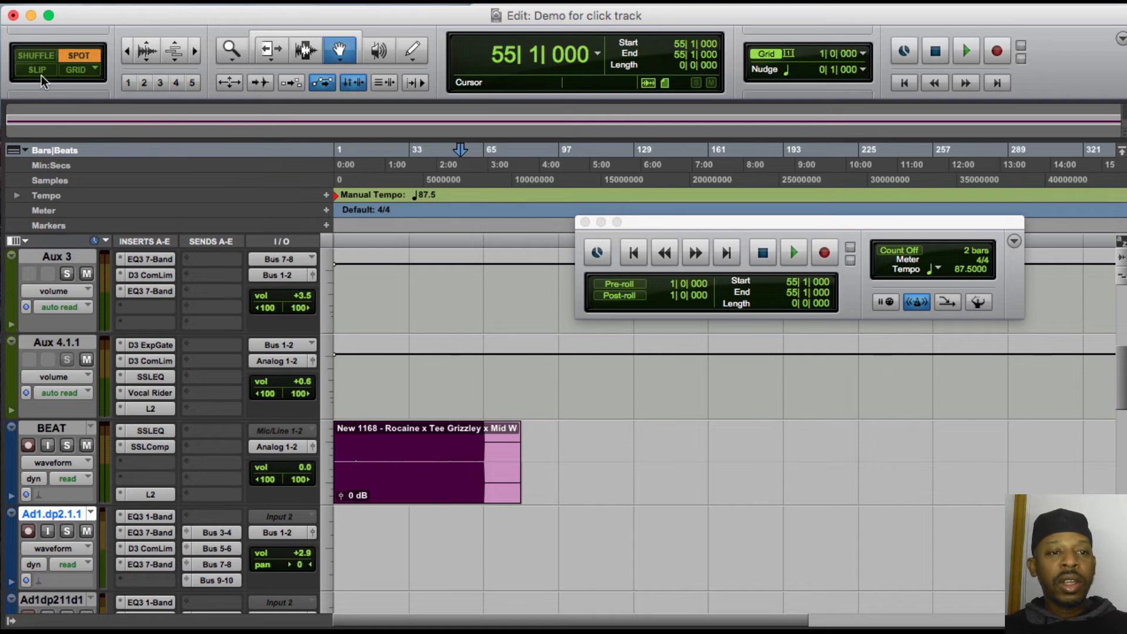
{"action": "left_click", "coordinate": [41, 73]}
{"action": "left_click", "coordinate": [73, 73]}
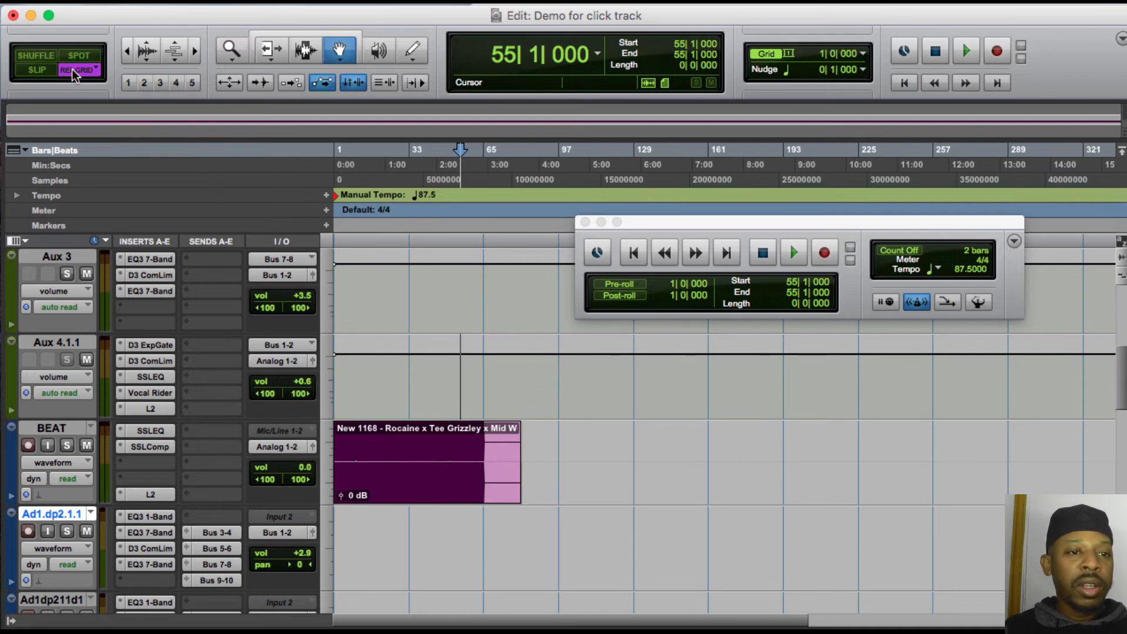
{"action": "left_click", "coordinate": [74, 73]}
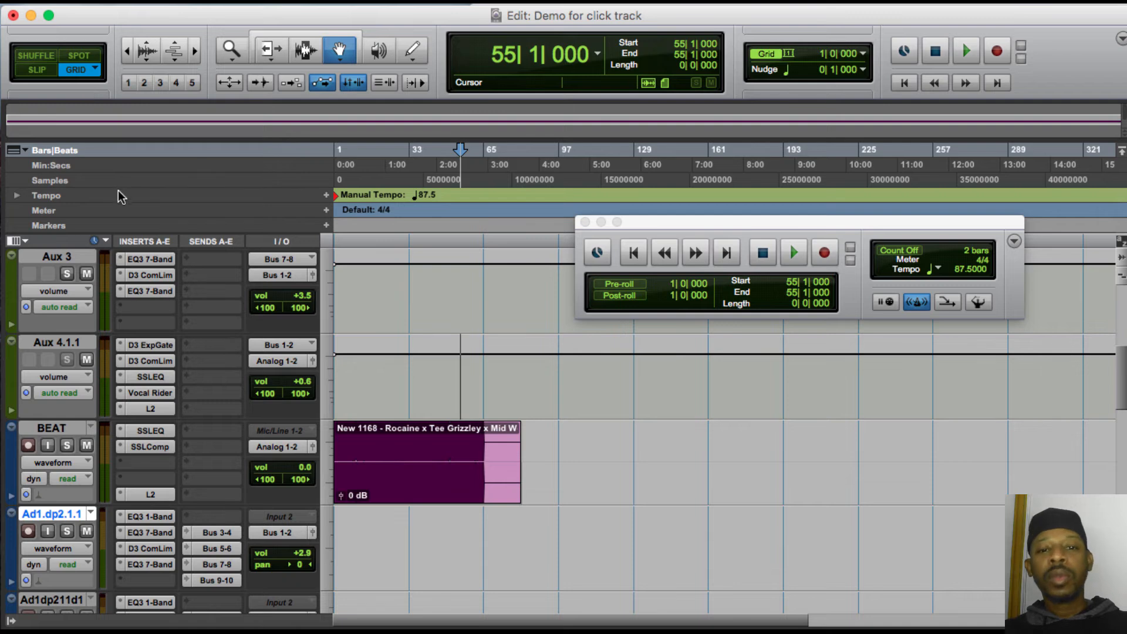
- Play the BEAT clip briefly, then select it and move it to start at 33|1|000
{"action": "key", "text": "space"}
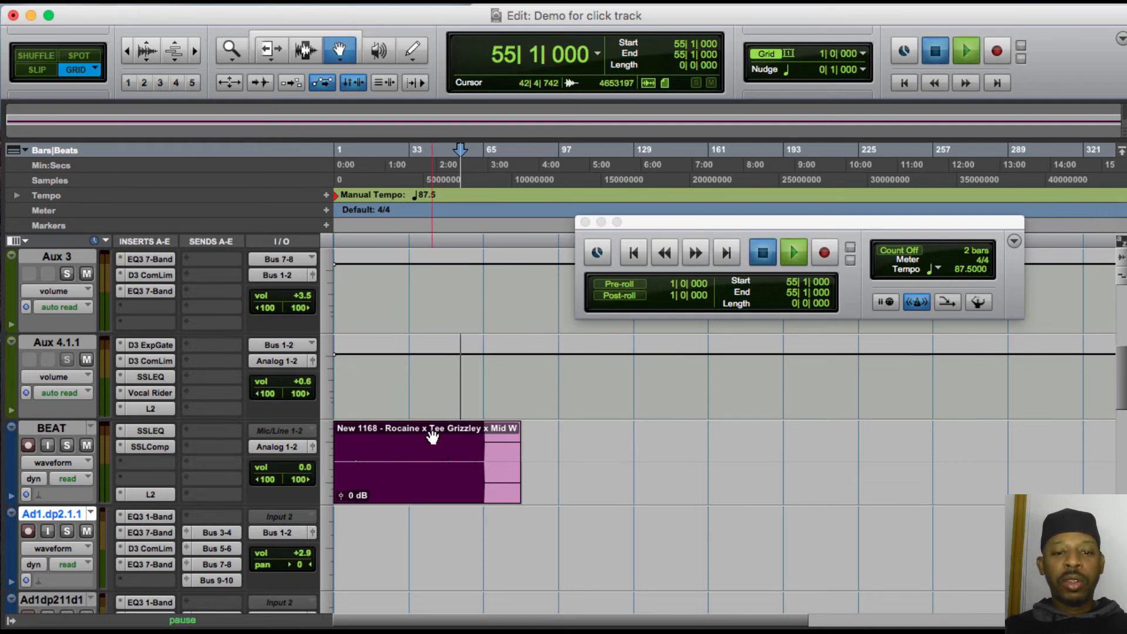
{"action": "key", "text": "space"}
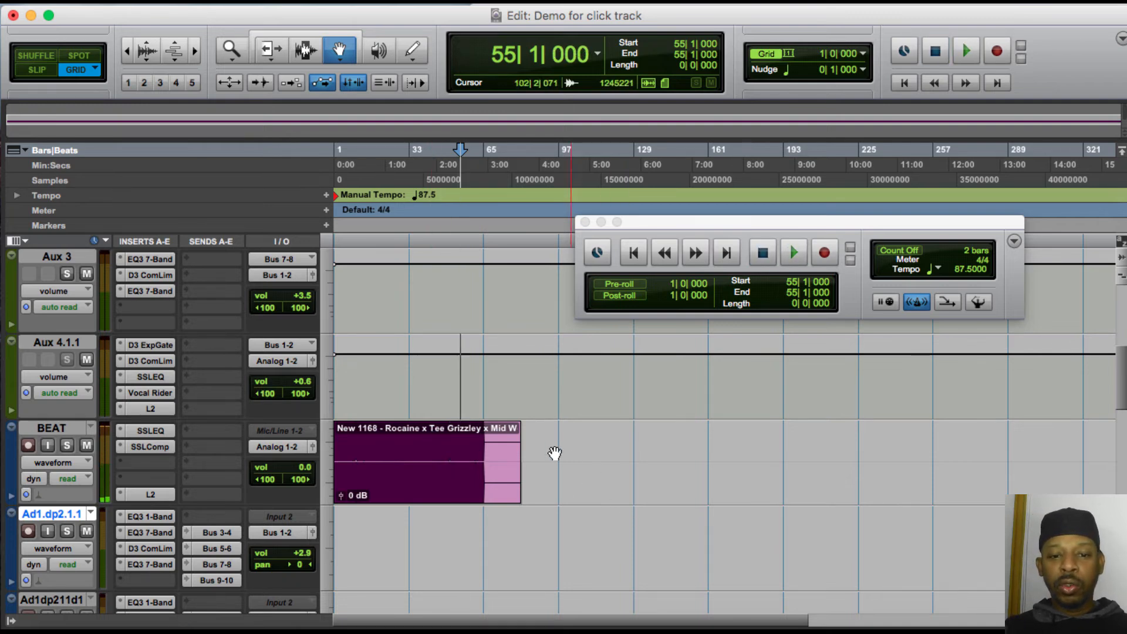
{"action": "left_click", "coordinate": [415, 480]}
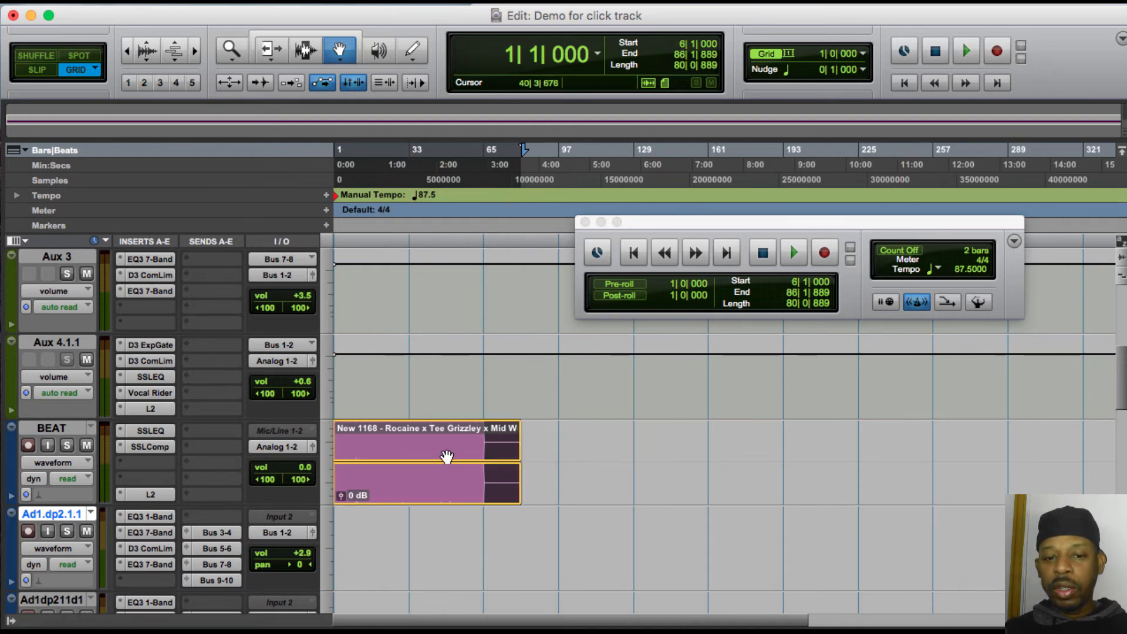
{"action": "mouse_move", "coordinate": [448, 455]}
{"action": "left_mouse_down"}
{"action": "mouse_move", "coordinate": [559, 456]}
{"action": "mouse_move", "coordinate": [469, 456]}
{"action": "left_mouse_up"}
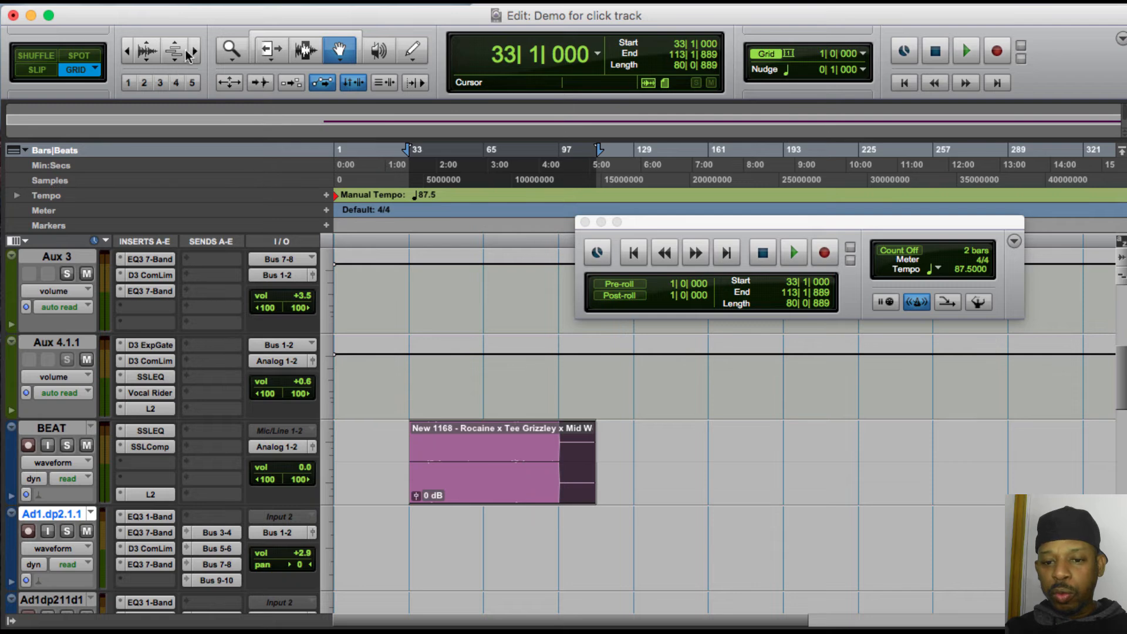
- Extend the start of the BEAT clip back to 24|4|938 with the Trim tool
{"action": "left_click", "coordinate": [195, 51]}
{"action": "left_click", "coordinate": [195, 52]}
{"action": "mouse_move", "coordinate": [716, 471]}
{"action": "left_mouse_down"}
{"action": "mouse_move", "coordinate": [667, 473]}
{"action": "mouse_move", "coordinate": [734, 469]}
{"action": "left_mouse_up"}
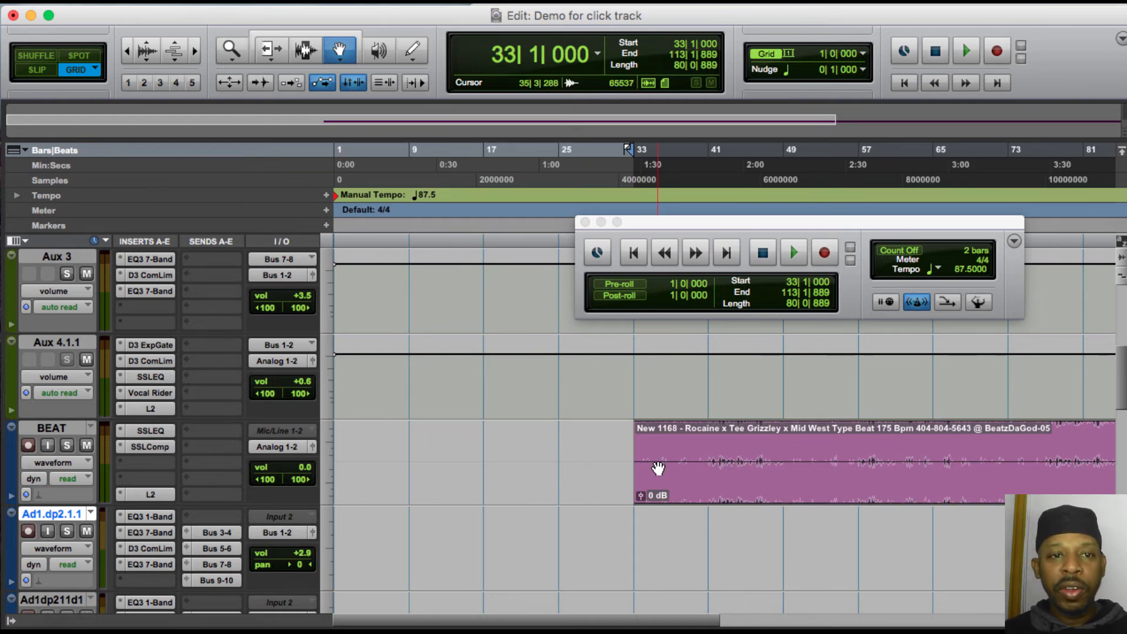
{"action": "left_click", "coordinate": [271, 49]}
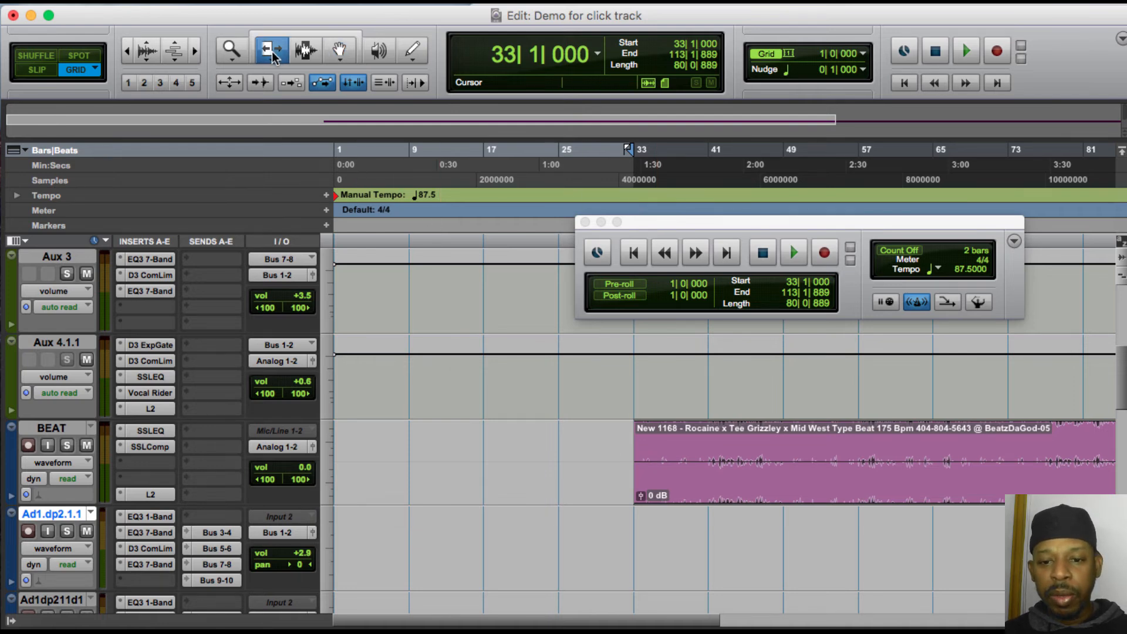
{"action": "left_click", "coordinate": [655, 464]}
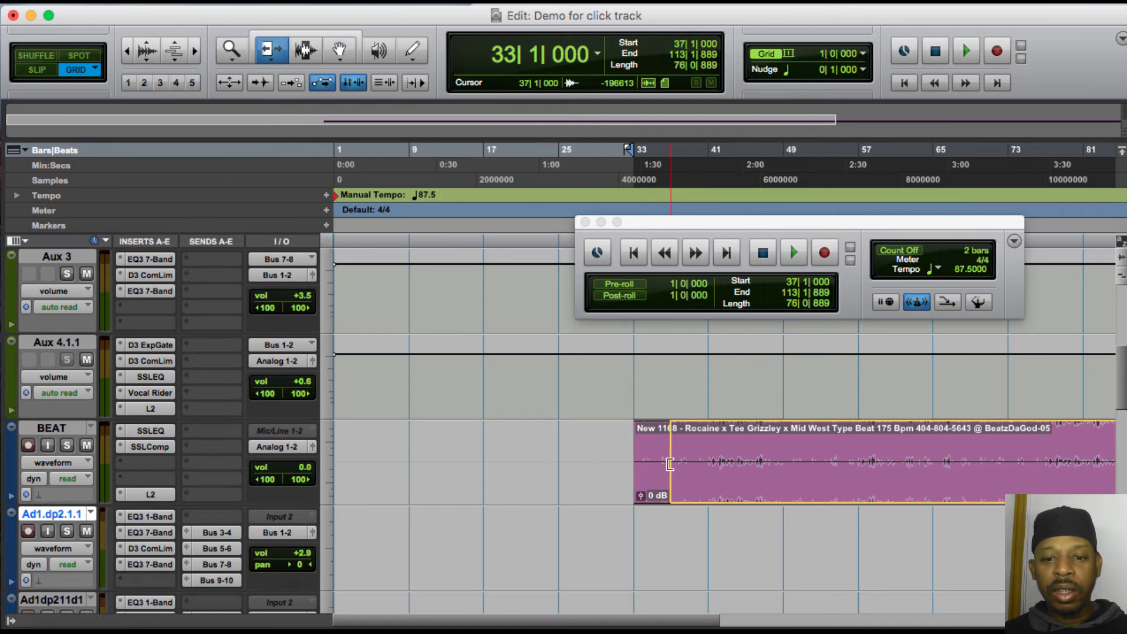
{"action": "left_click_drag", "start_coordinate": [656, 464], "coordinate": [525, 460]}
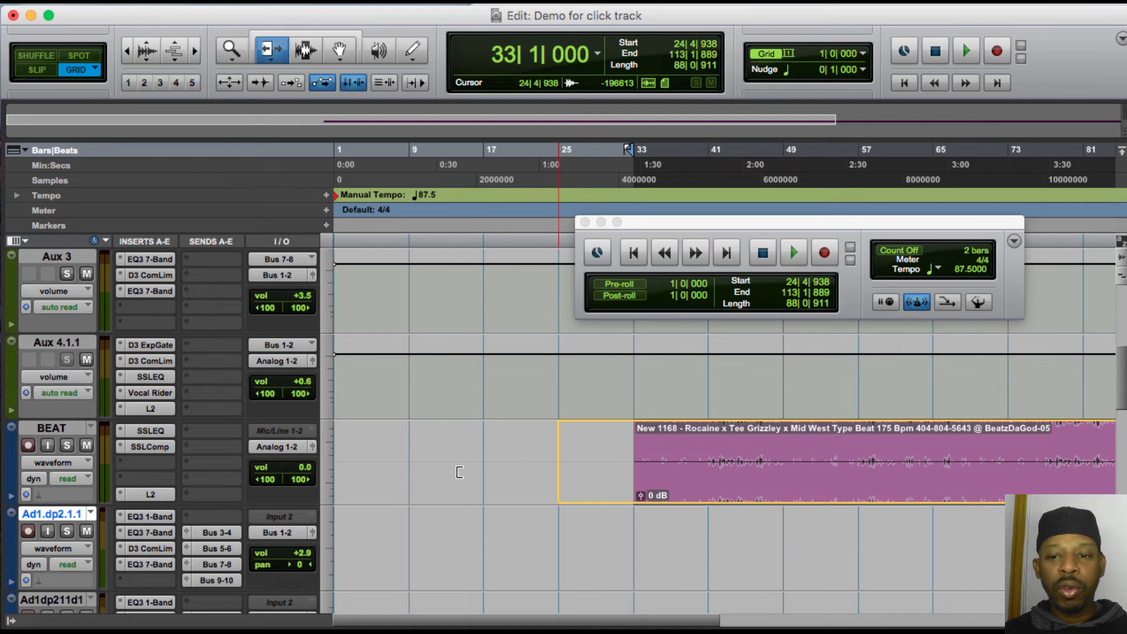
{"action": "left_click_drag", "start_coordinate": [460, 472], "coordinate": [439, 476]}
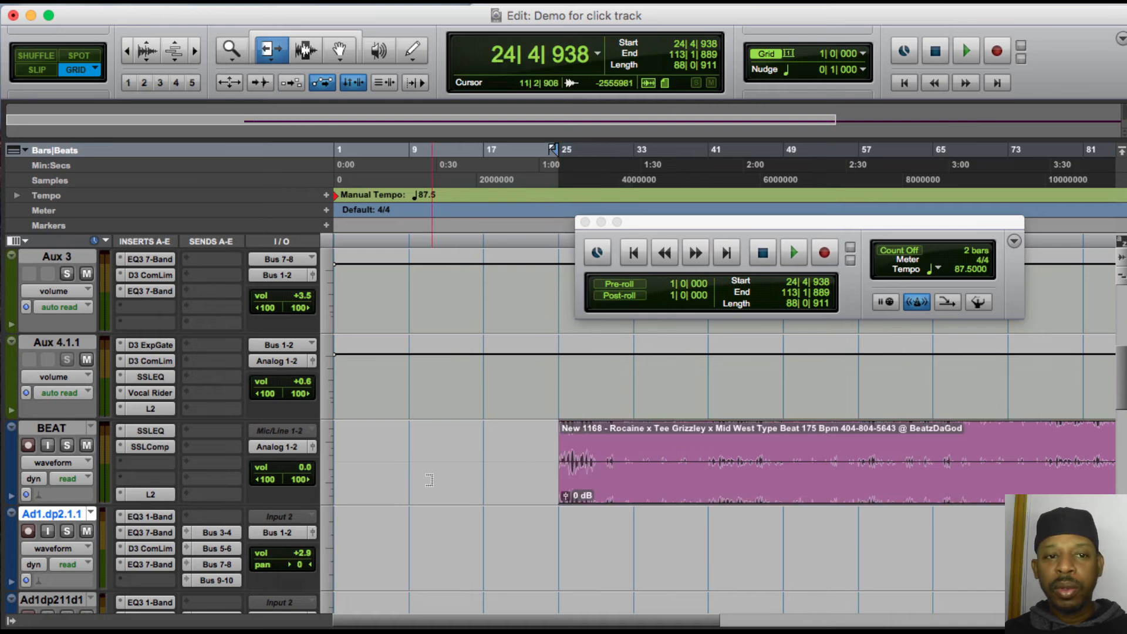
- Play the extended BEAT clip from its start at 24|4|938 against the metronome, and stop playback
{"action": "left_click", "coordinate": [126, 59]}
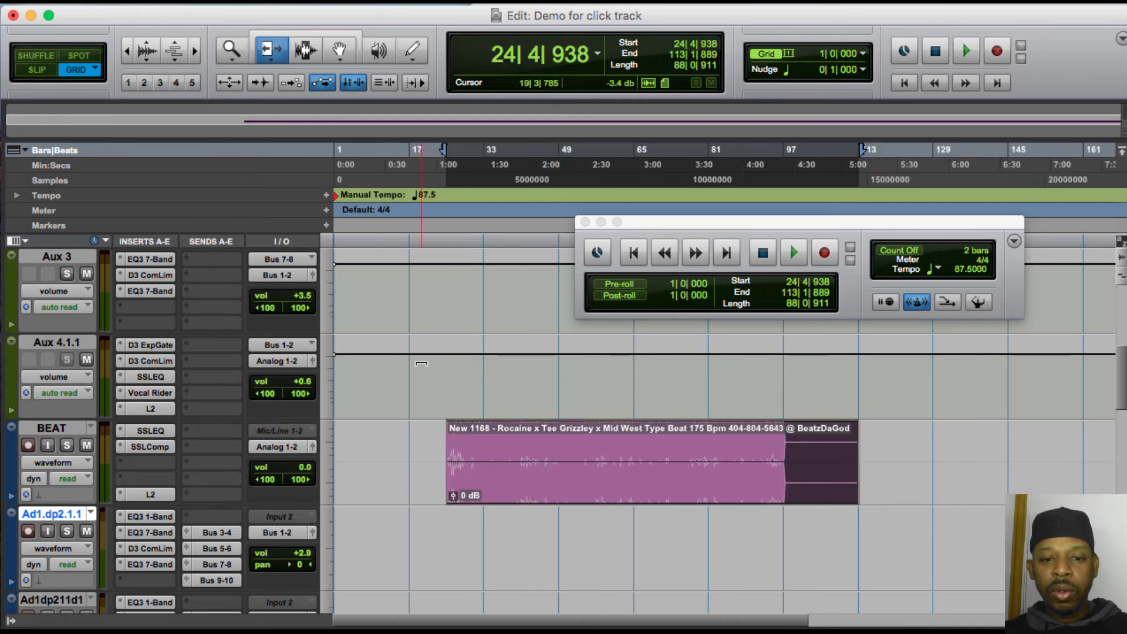
{"action": "key", "text": "space"}
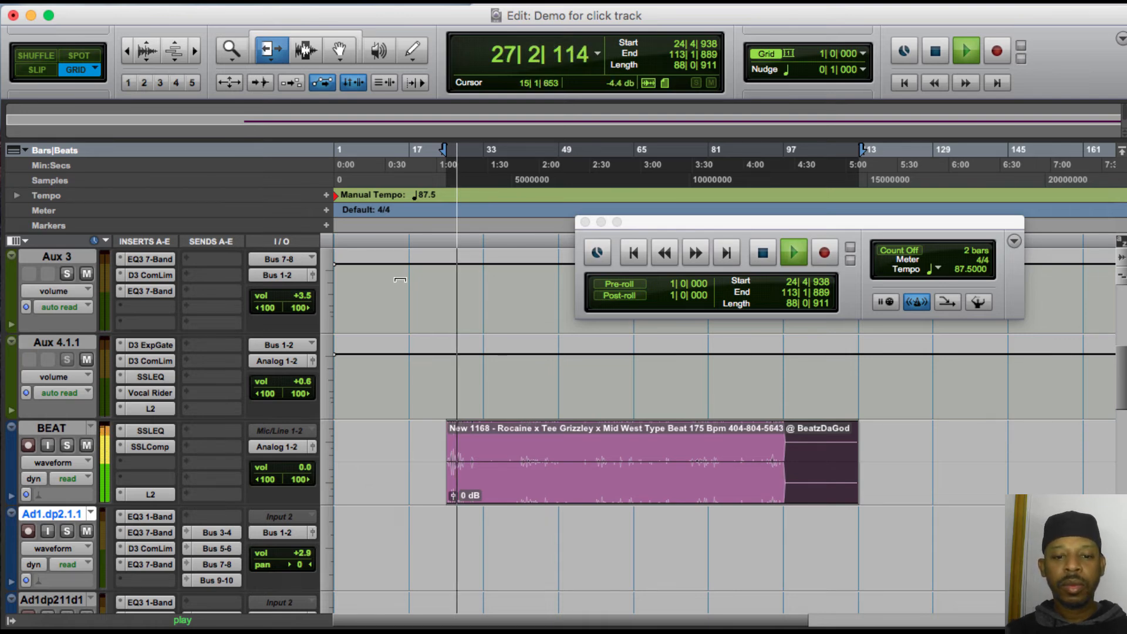
{"action": "key", "text": "super+bracketright"}
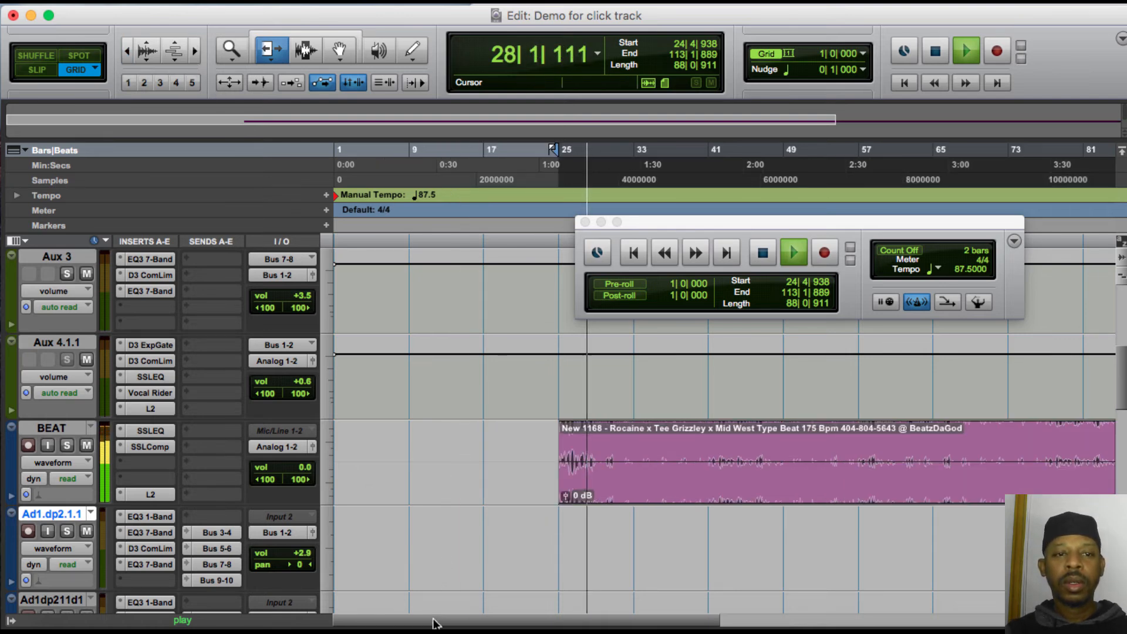
{"action": "left_click_drag", "start_coordinate": [434, 621], "coordinate": [527, 624]}
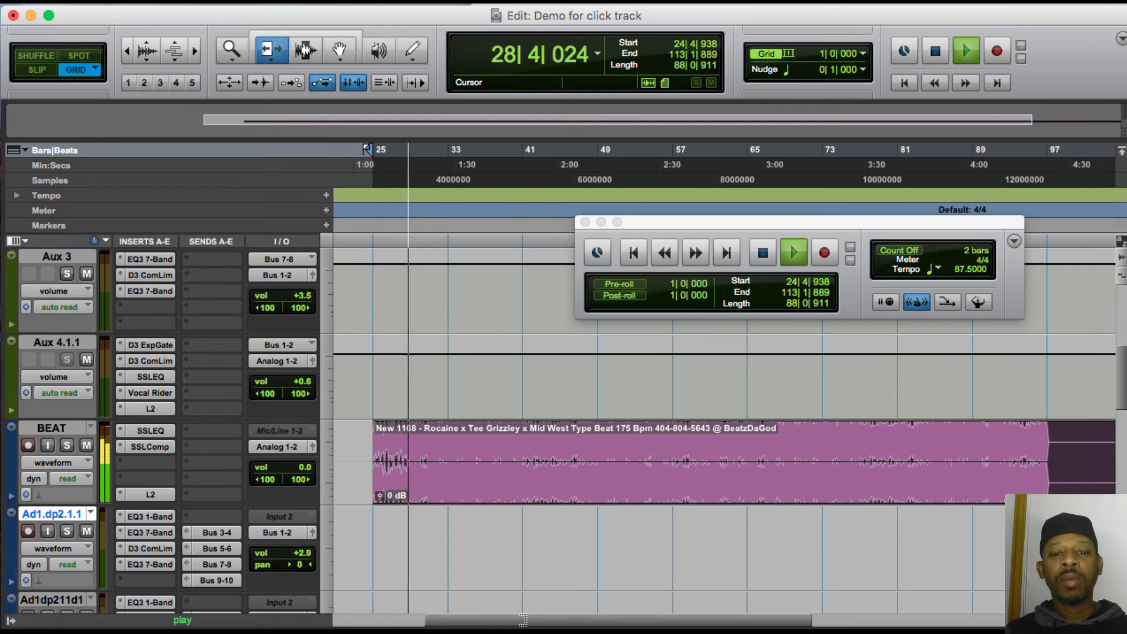
{"action": "left_click", "coordinate": [301, 53]}
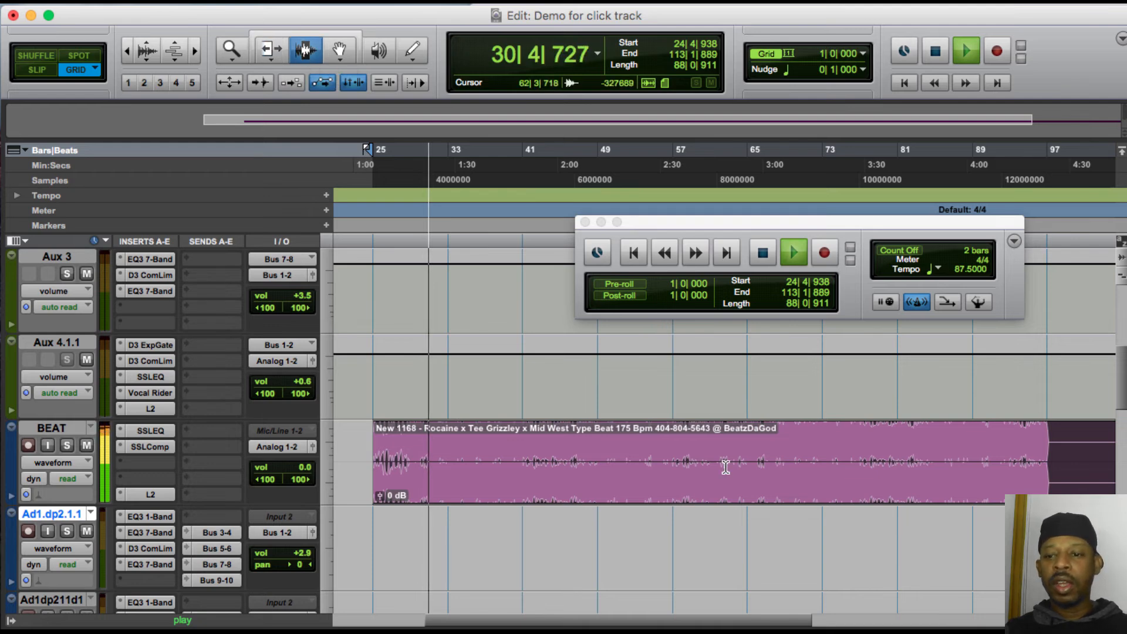
{"action": "key", "text": "space"}
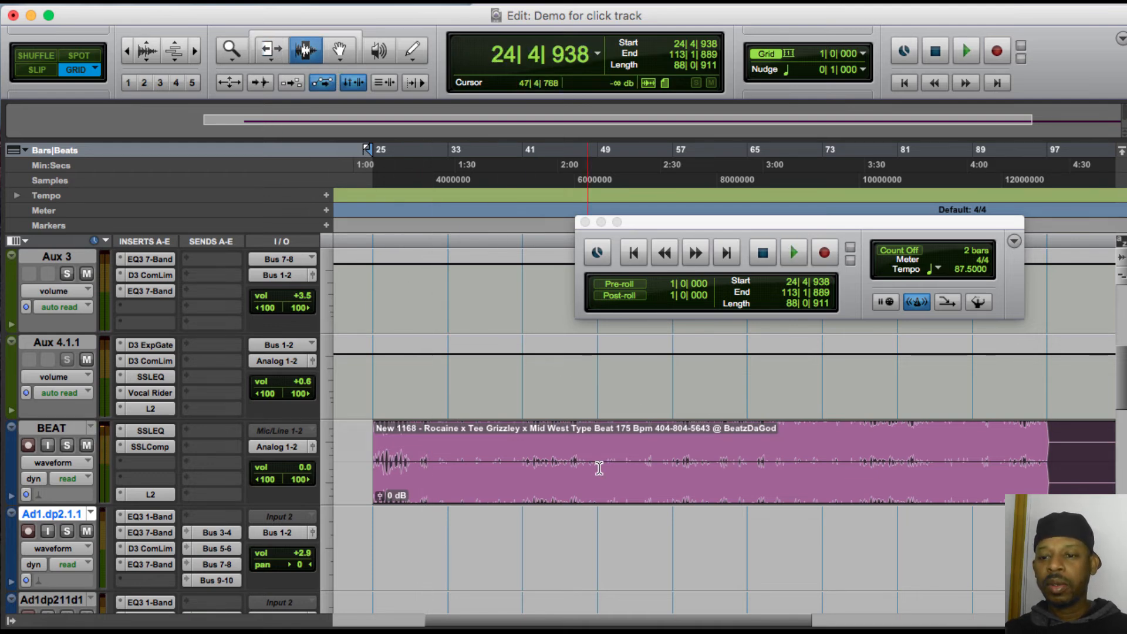
- Play the BEAT clip briefly from 77|1|000 and from 87|1|000 against the metronome
{"action": "left_click", "coordinate": [861, 497]}
{"action": "key", "text": "space"}
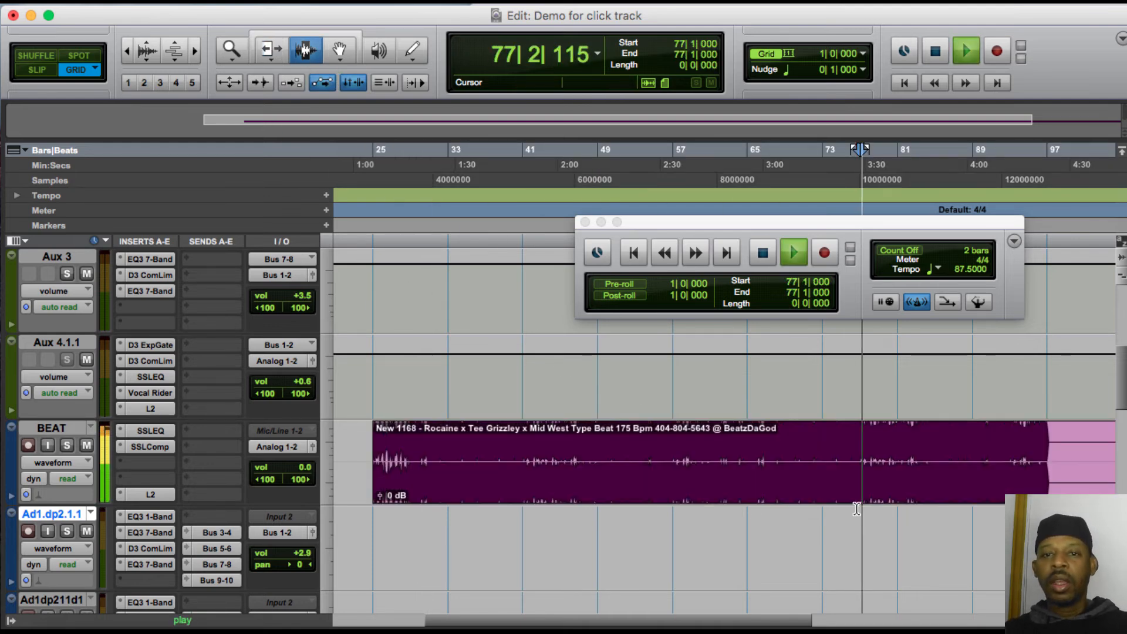
{"action": "left_click", "coordinate": [953, 454]}
{"action": "key", "text": "space"}
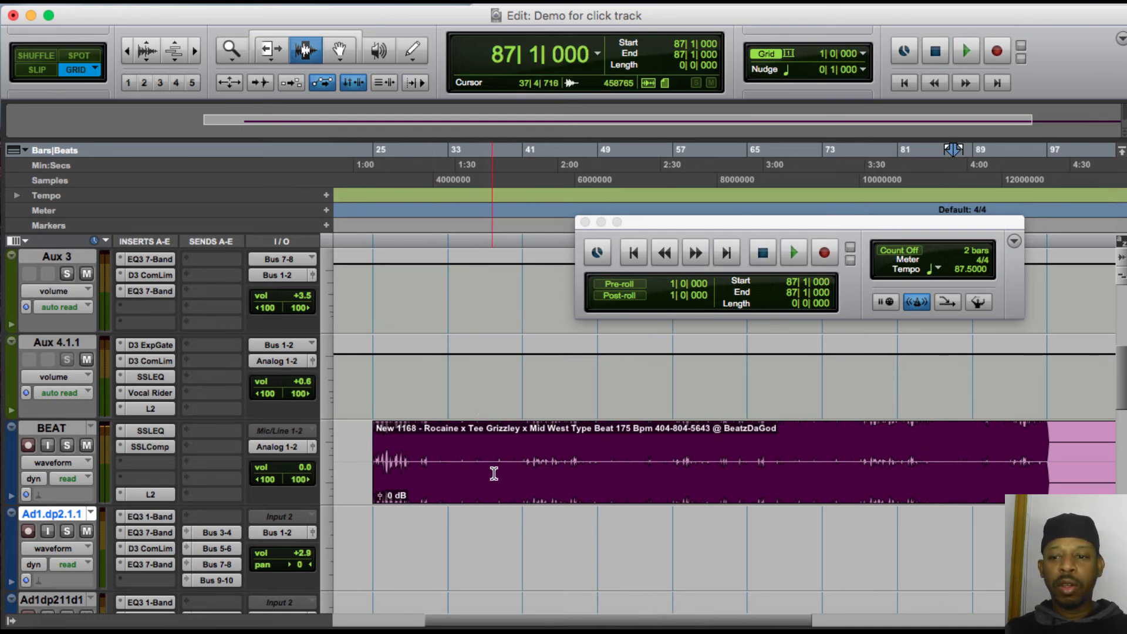
{"action": "key", "text": "space"}
{"action": "key", "text": "space"}
- Highlight the opening of the BEAT clip from 25|1|000 to 37|1|000, then play briefly from 87|1|000
{"action": "left_click_drag", "start_coordinate": [373, 429], "coordinate": [488, 456]}
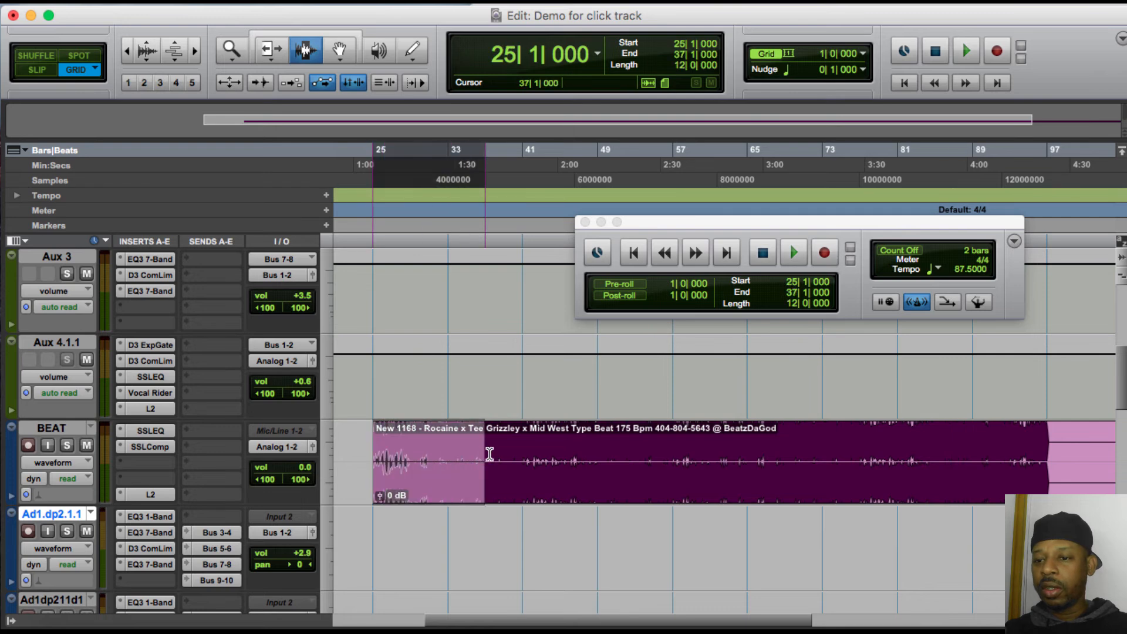
{"action": "left_click", "coordinate": [955, 446]}
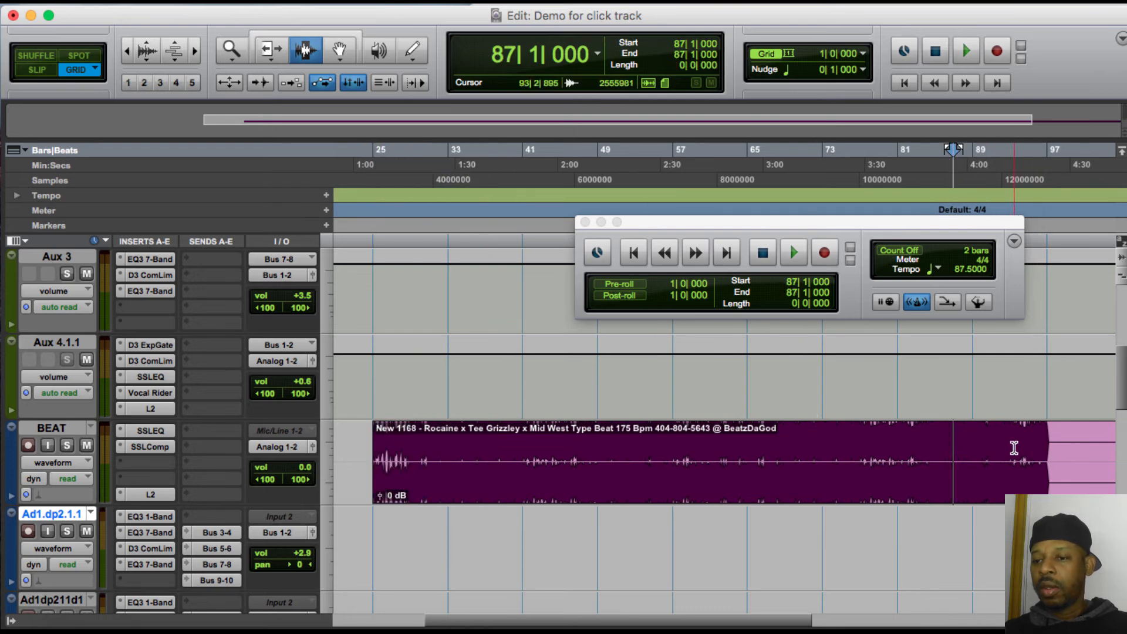
{"action": "key", "text": "space"}
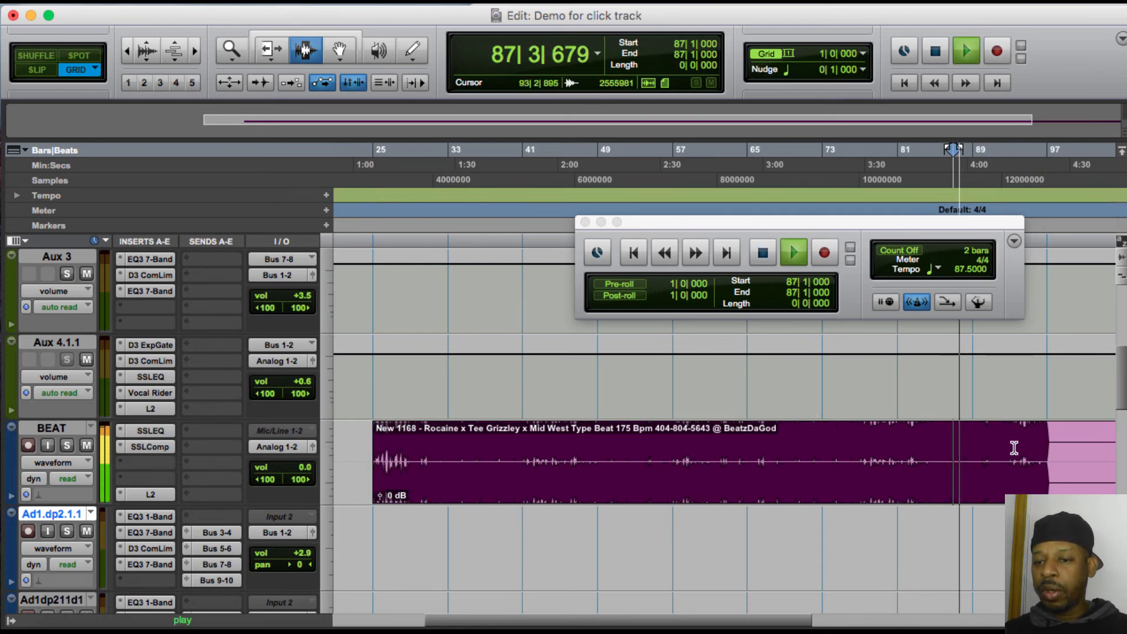
{"action": "key", "text": "space"}
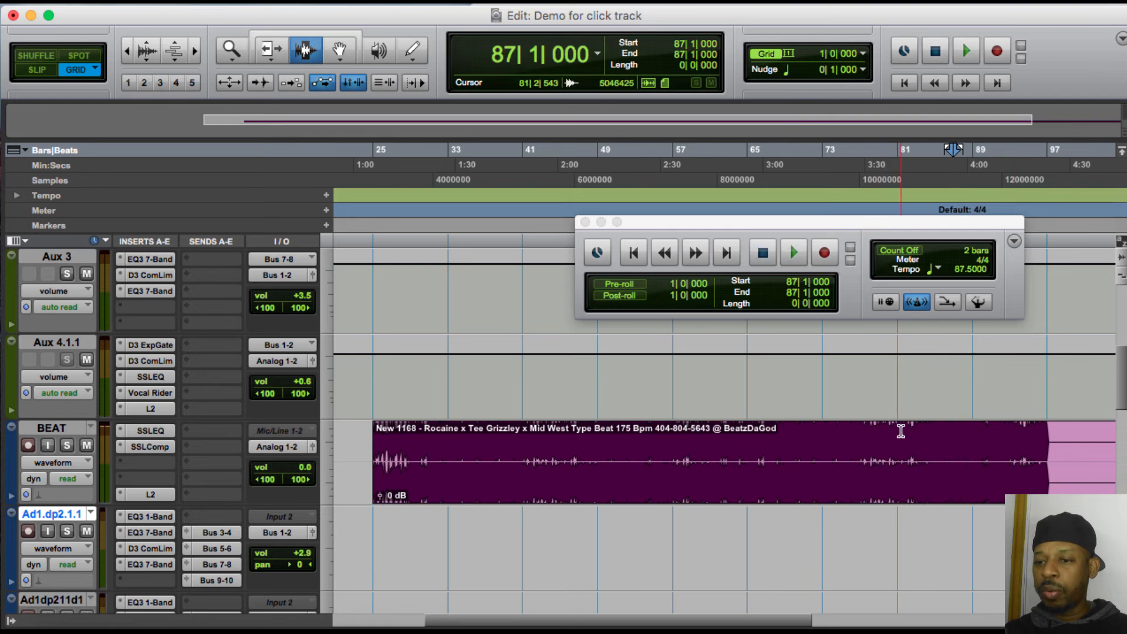
- Select the closing section of the BEAT clip from 81|1|000 to 97|1|000 and duplicate it
{"action": "left_click_drag", "start_coordinate": [899, 432], "coordinate": [1047, 450]}
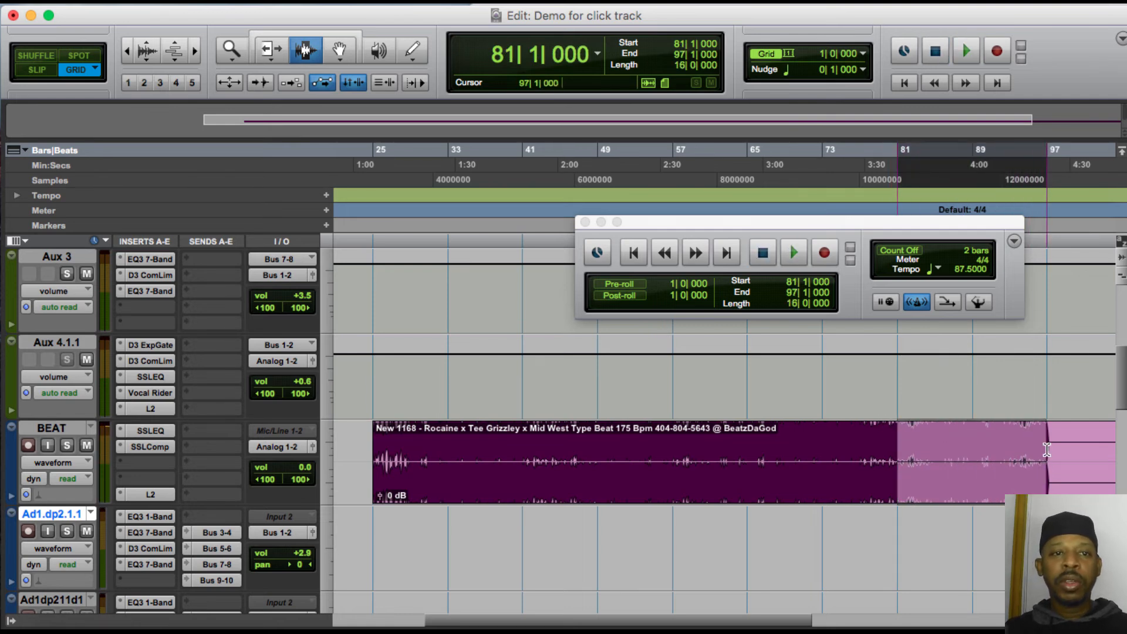
{"action": "left_click", "coordinate": [260, 3]}
{"action": "mouse_move", "coordinate": [168, 4]}
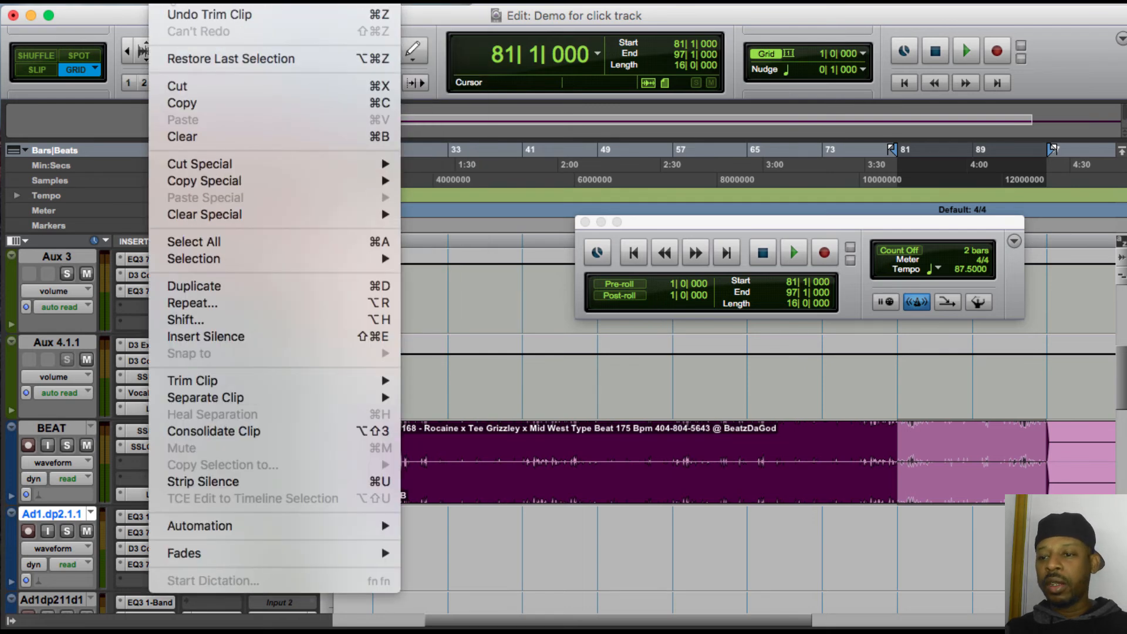
{"action": "left_click", "coordinate": [194, 286]}
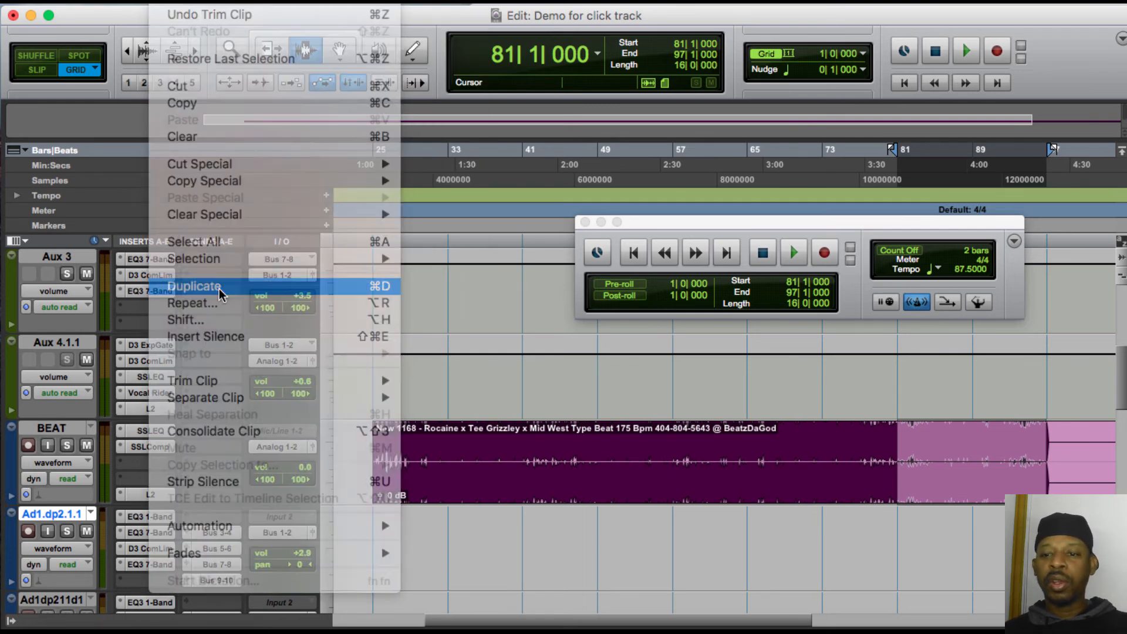
- Play the join between the BEAT clip and its duplicate briefly from 92|1|000, and place the insertion point at 96|1|000
{"action": "left_click", "coordinate": [125, 56]}
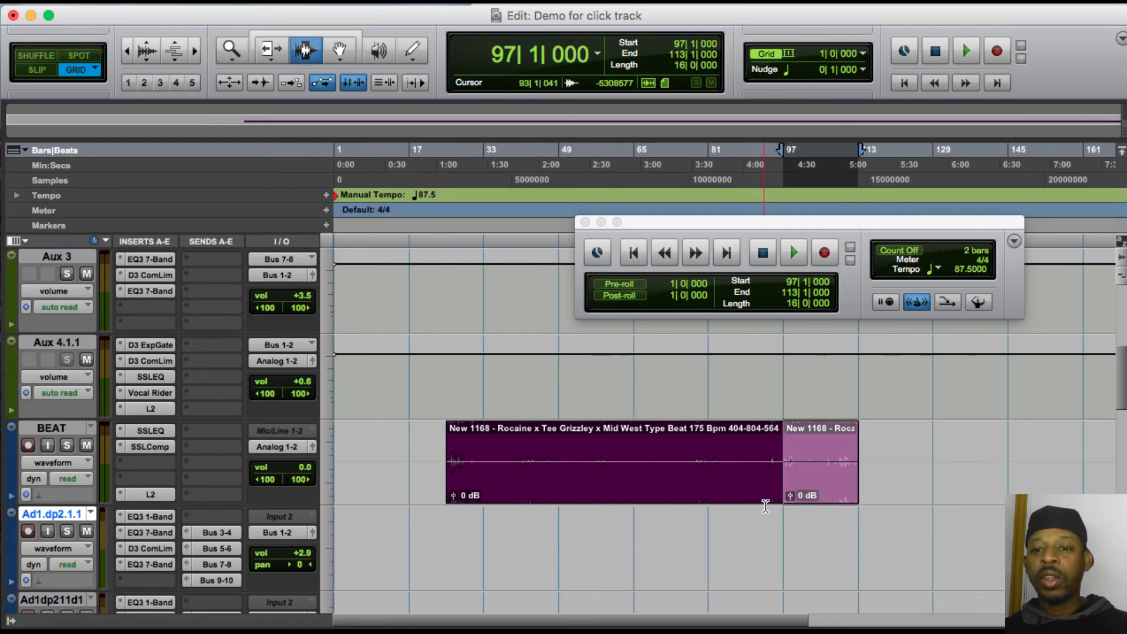
{"action": "left_click", "coordinate": [762, 539]}
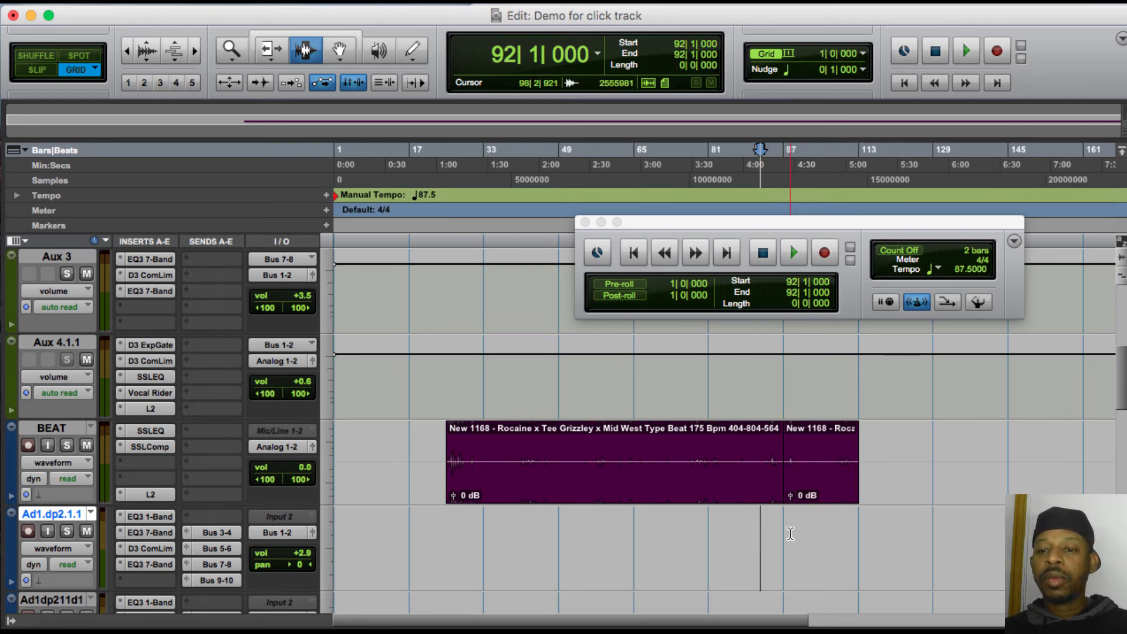
{"action": "key", "text": "space"}
{"action": "left_click", "coordinate": [788, 533]}
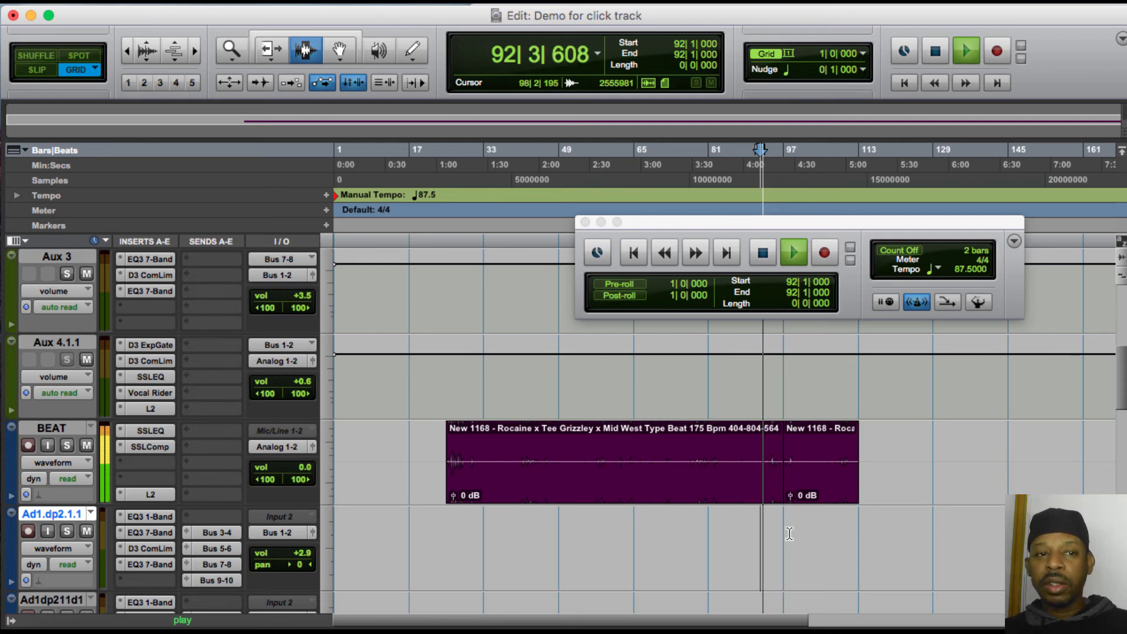
{"action": "key", "text": "space"}
{"action": "left_click", "coordinate": [779, 528]}
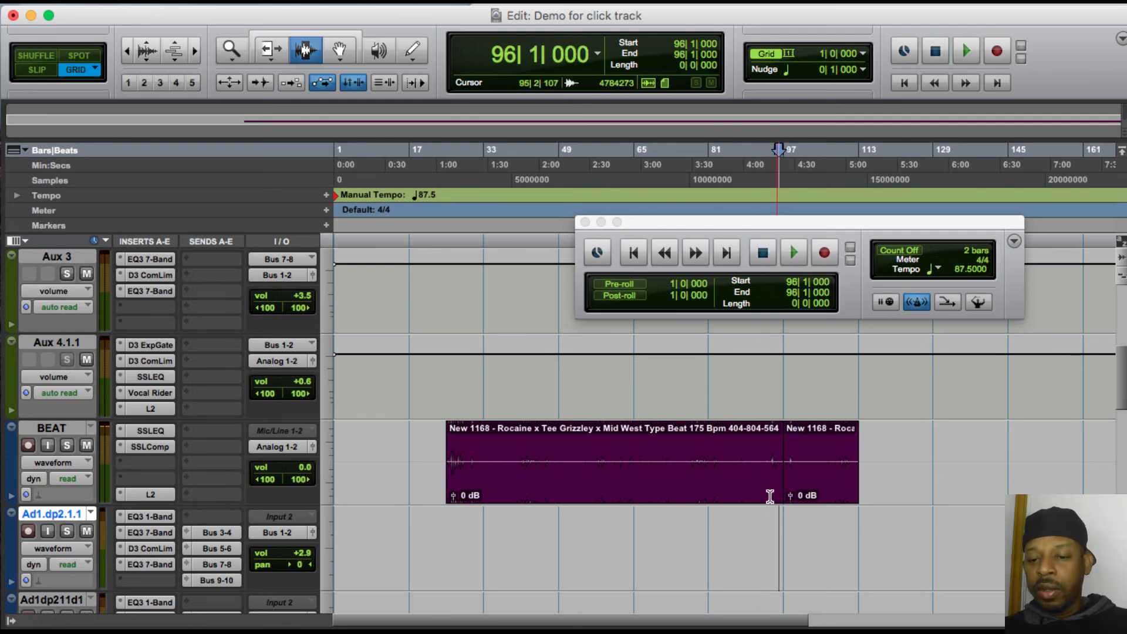
- Play the duplicate's join from 94|1|000, turn the metronome off, and play it again from 96|1|000
{"action": "left_click", "coordinate": [196, 51]}
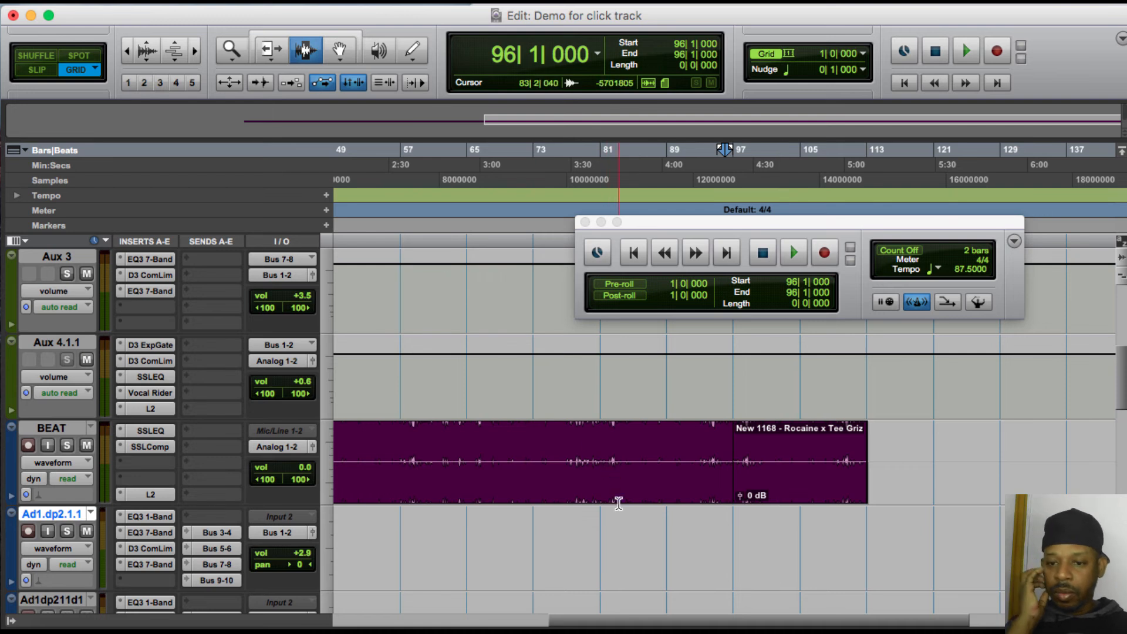
{"action": "left_click", "coordinate": [711, 524]}
{"action": "key", "text": "space"}
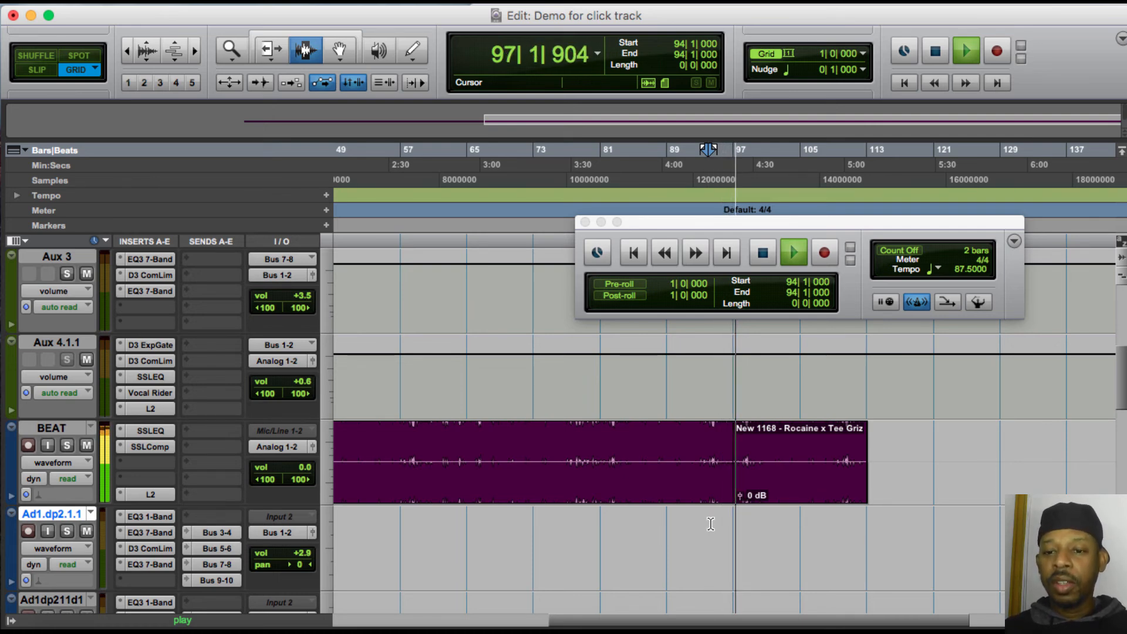
{"action": "left_click", "coordinate": [917, 302]}
{"action": "key", "text": "space"}
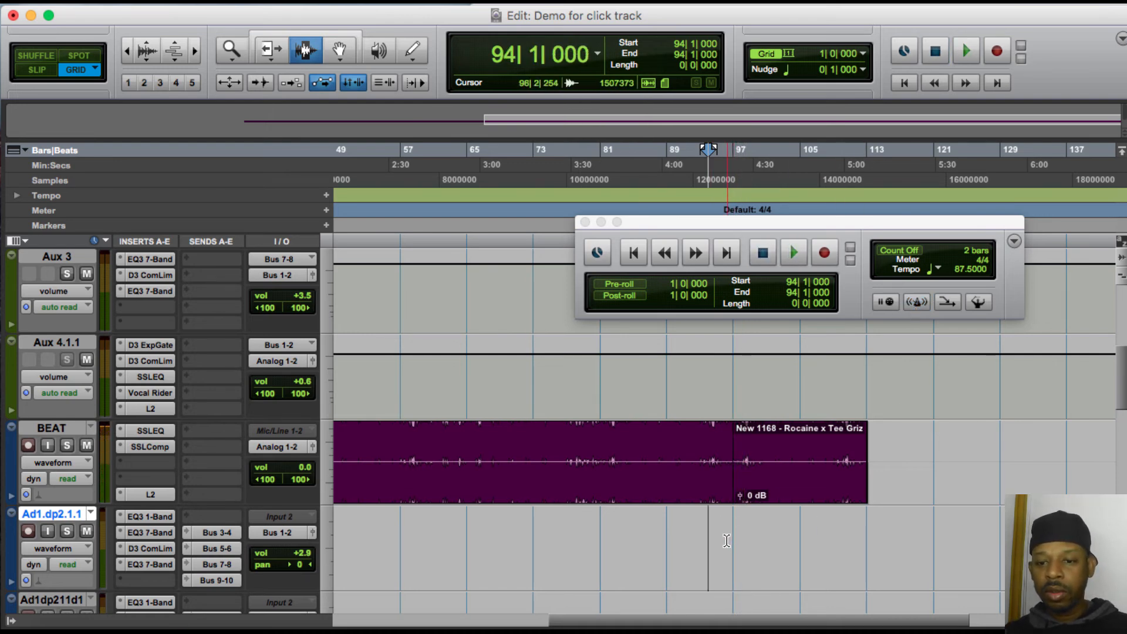
{"action": "left_click", "coordinate": [727, 544]}
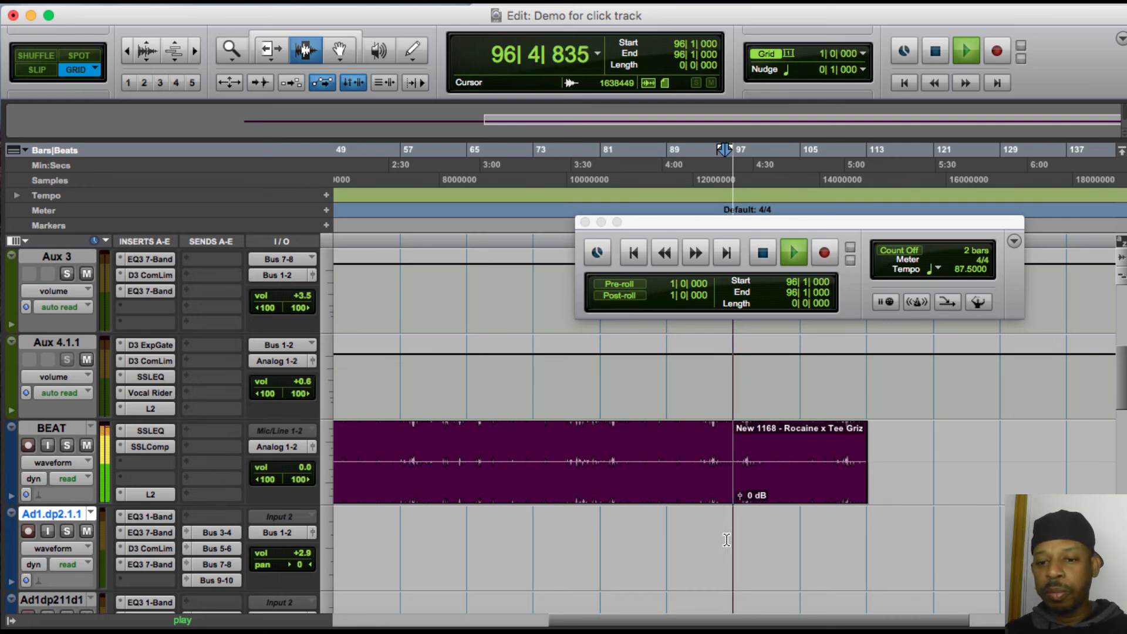
{"action": "key", "text": "space"}
- Trim the duplicated BEAT clip's start back to 73|1|000, start playback, and extend the start further back to 57|1|000
{"action": "left_click", "coordinate": [265, 53]}
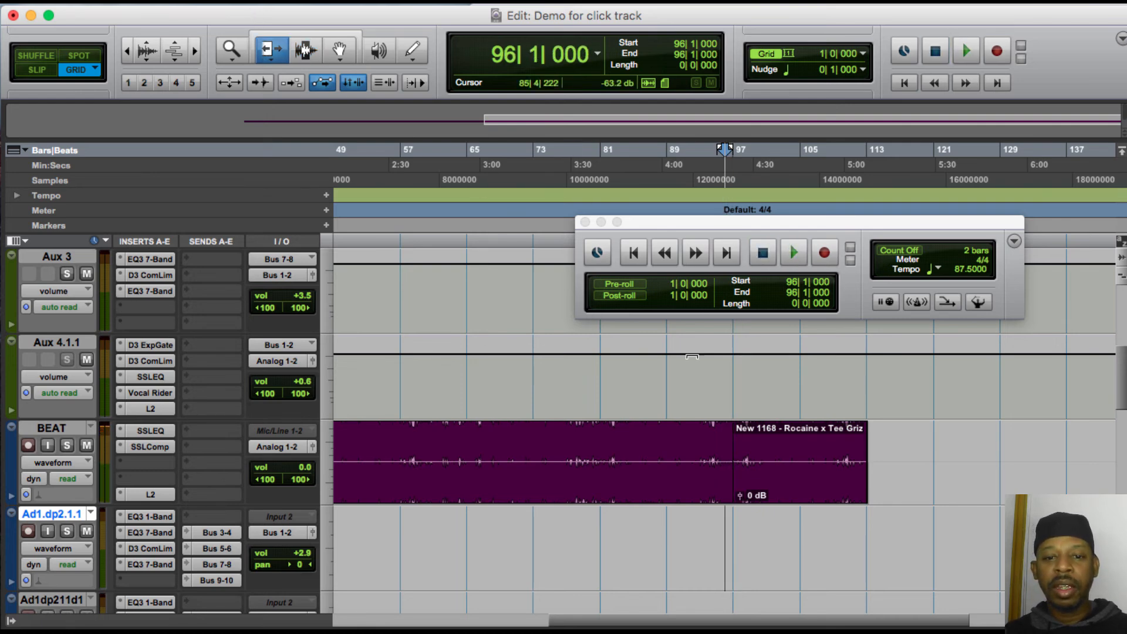
{"action": "left_click_drag", "start_coordinate": [759, 446], "coordinate": [536, 446]}
{"action": "key", "text": "space"}
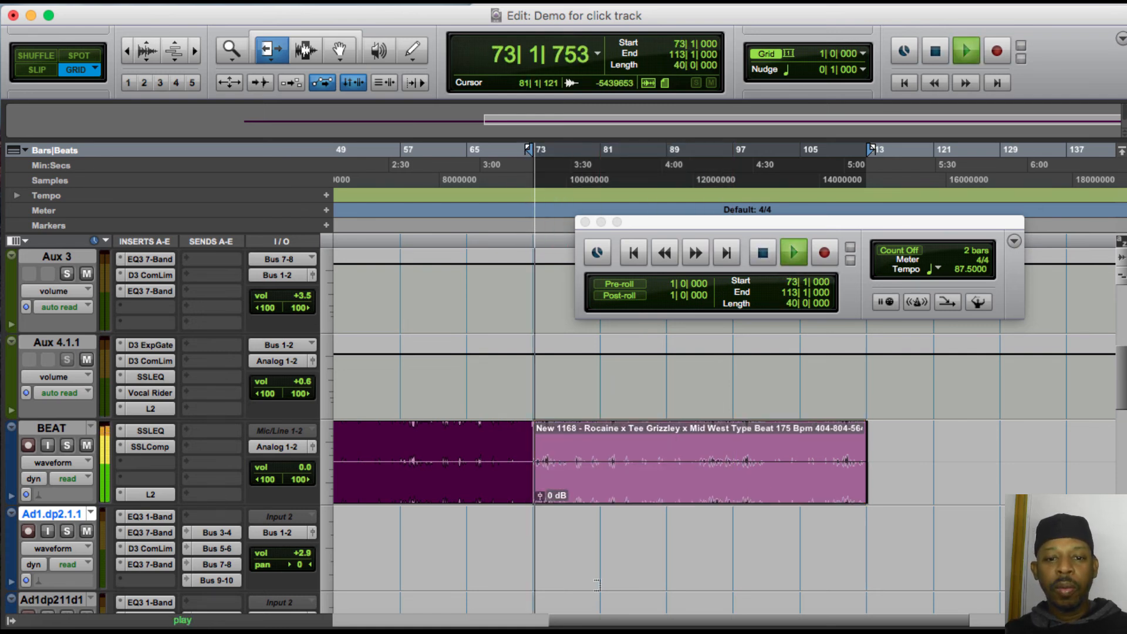
{"action": "left_click_drag", "start_coordinate": [591, 460], "coordinate": [403, 459]}
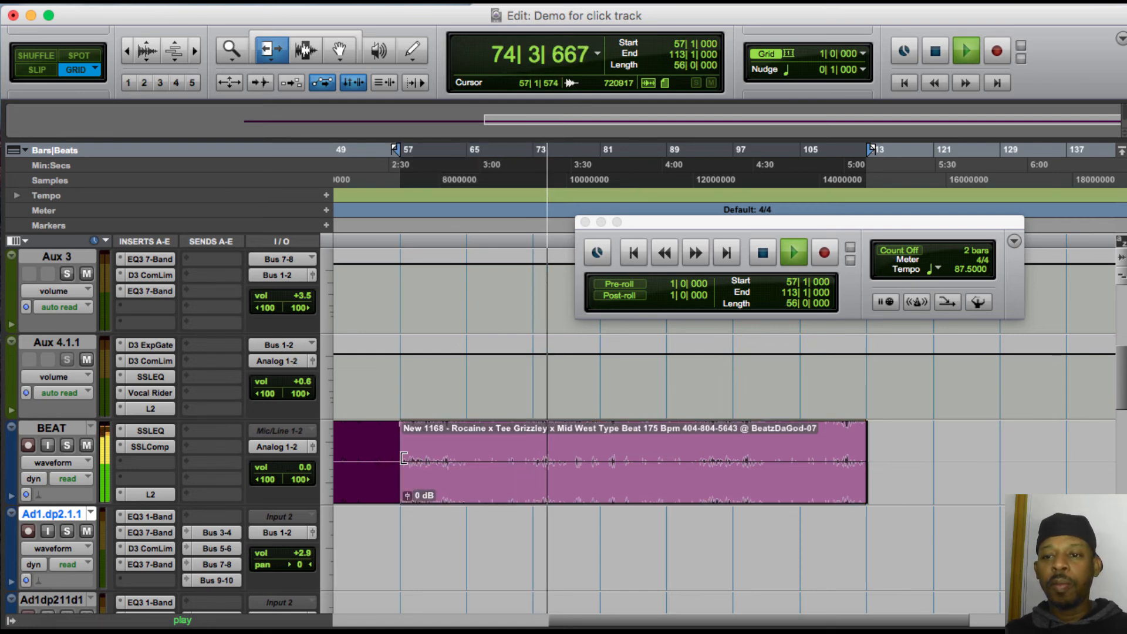
- Play the extended duplicate from 57|1|000, turn the metronome back on, and stop with the insertion point at 49|1|000
{"action": "key", "text": "space"}
{"action": "key", "text": "space"}
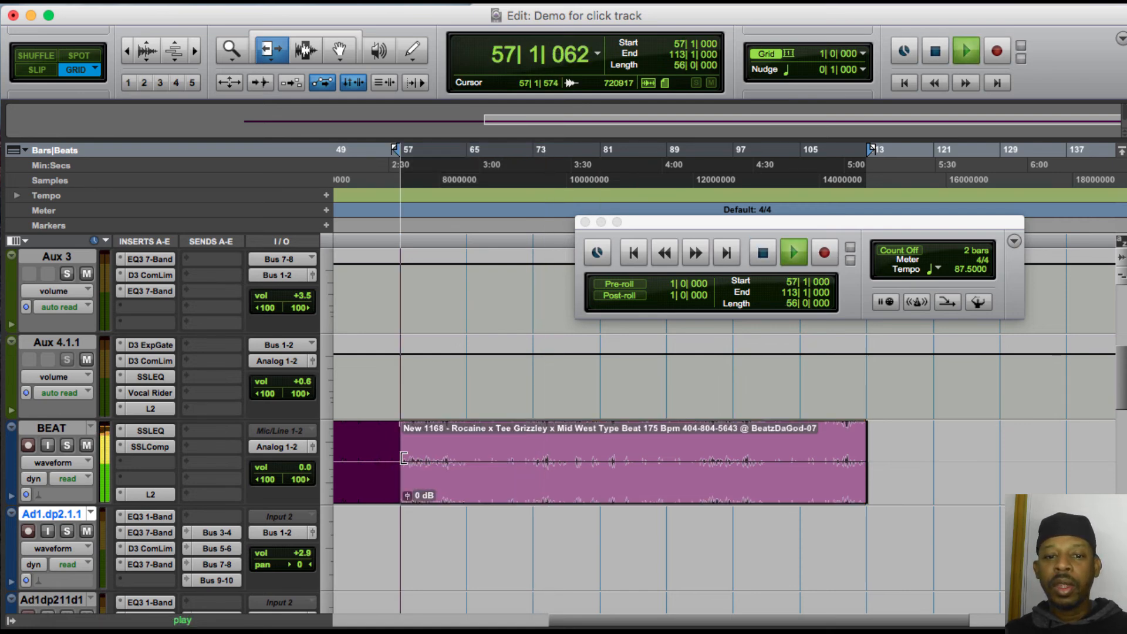
{"action": "left_click", "coordinate": [917, 302]}
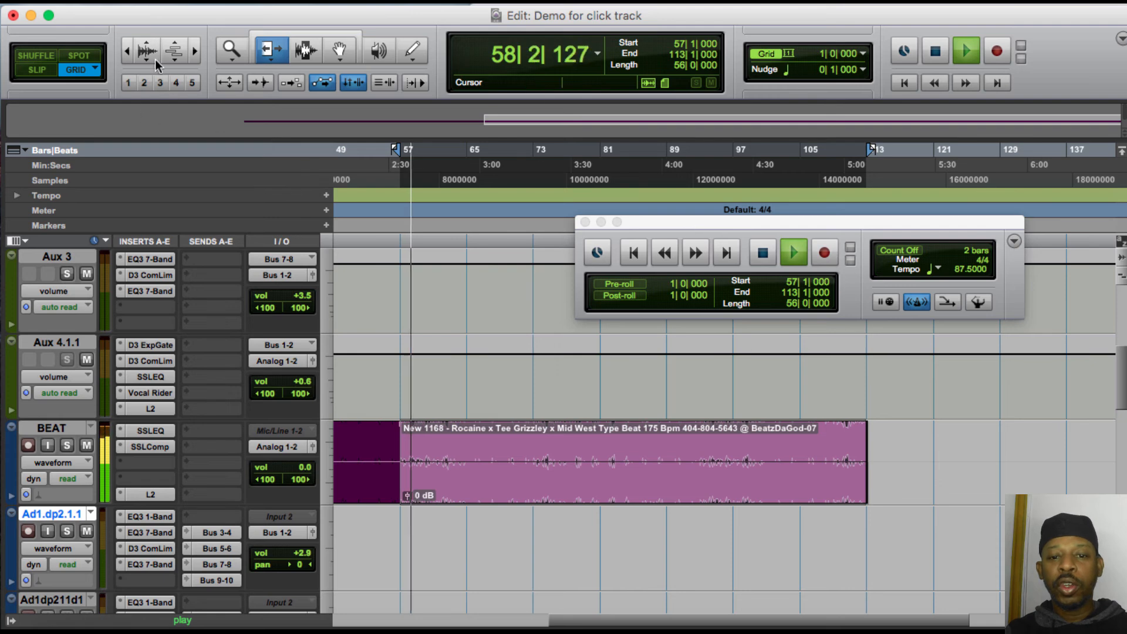
{"action": "left_click", "coordinate": [229, 82]}
{"action": "left_click", "coordinate": [434, 219]}
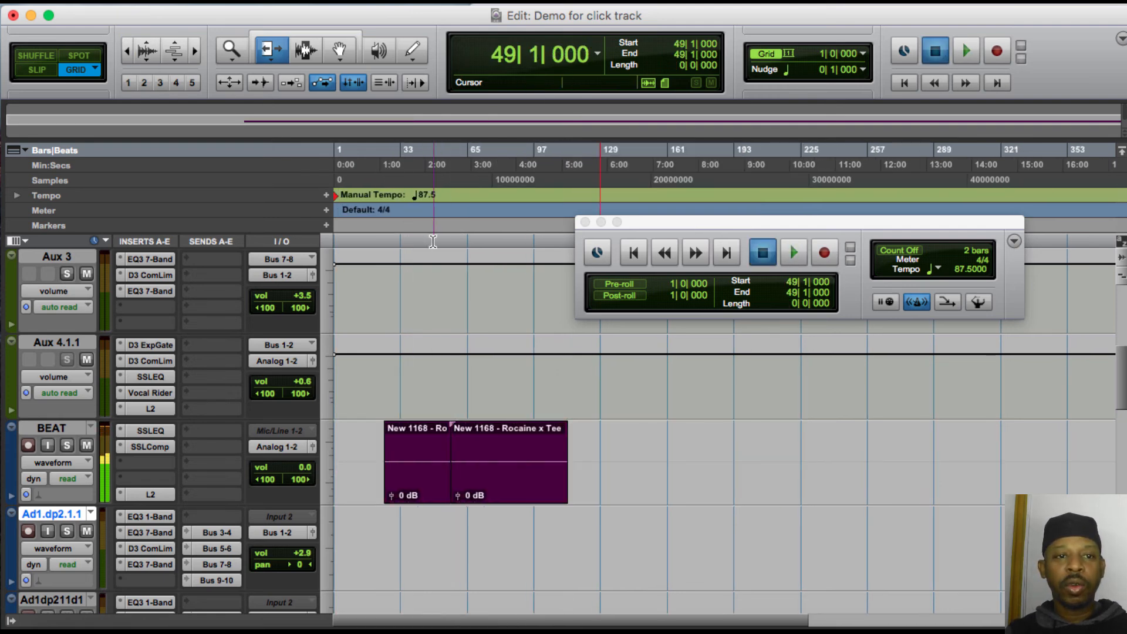
{"action": "key", "text": "space"}
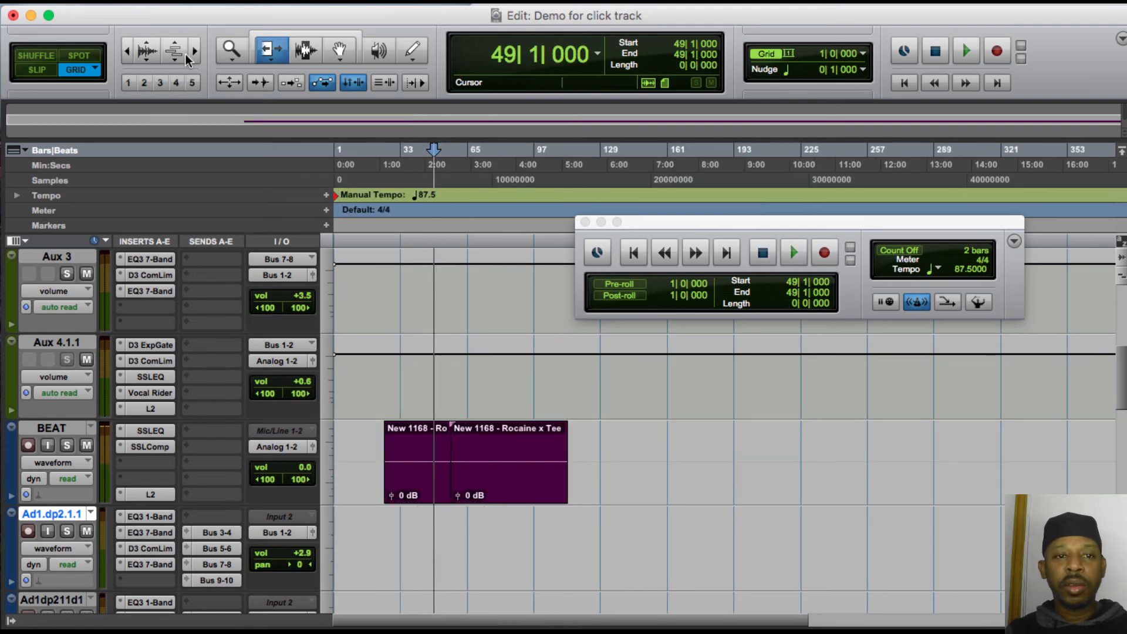
- Highlight the ranges 33|1|000 to 49|1|000 and 81|1|000 to 97|1|000 on the Ad1.dp2.1.1 track below the beat
{"action": "left_click", "coordinate": [303, 49]}
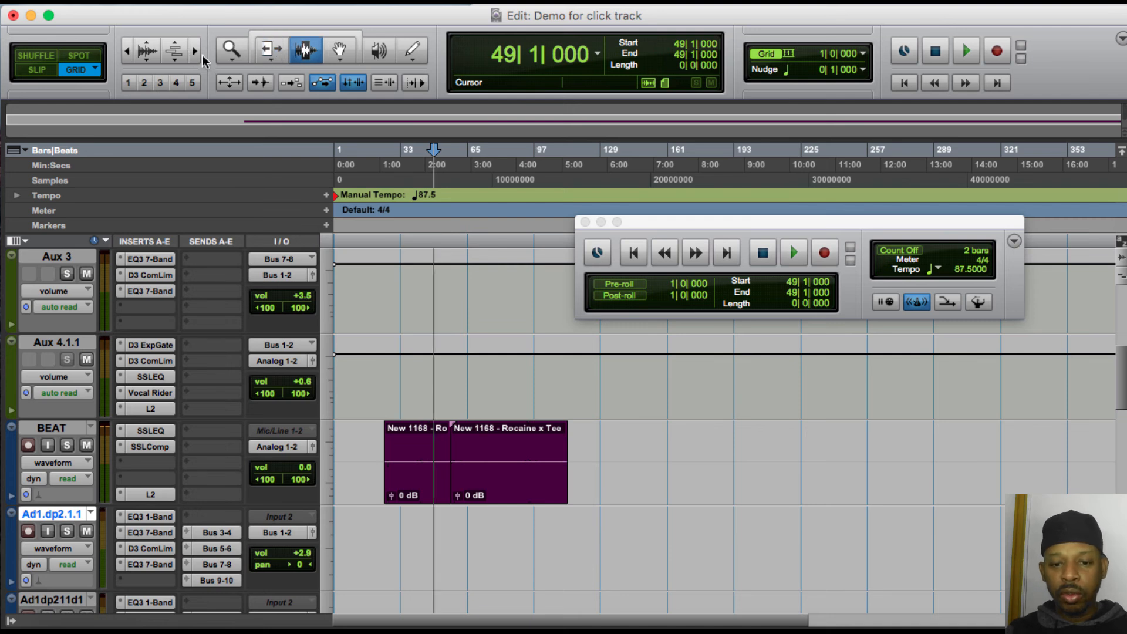
{"action": "key", "text": "super+bracketright"}
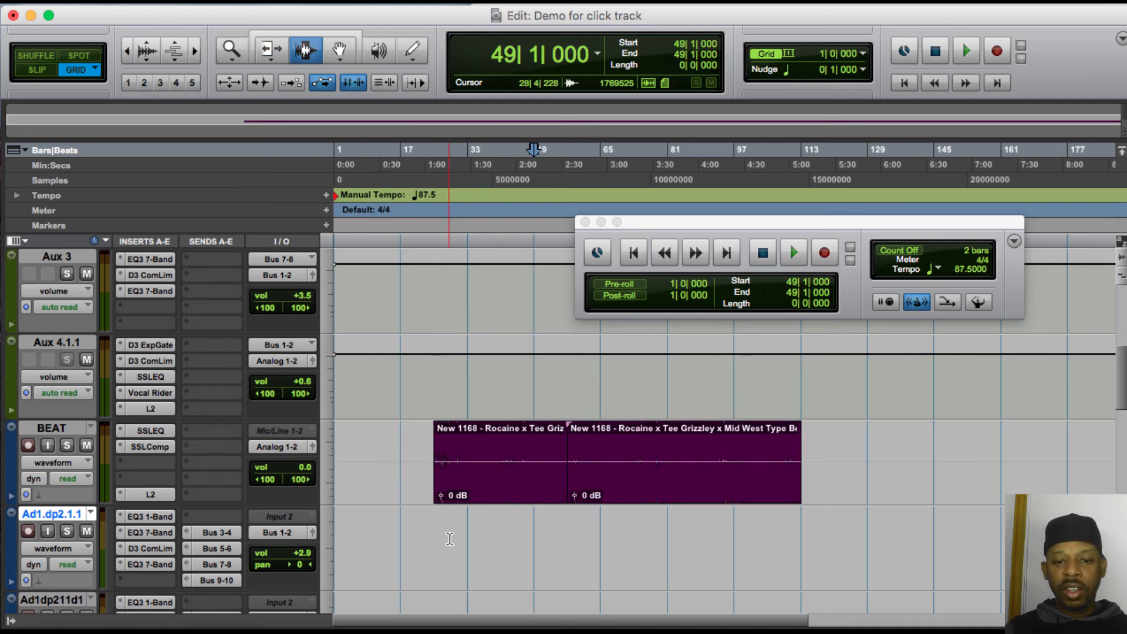
{"action": "left_click_drag", "start_coordinate": [464, 532], "coordinate": [535, 550]}
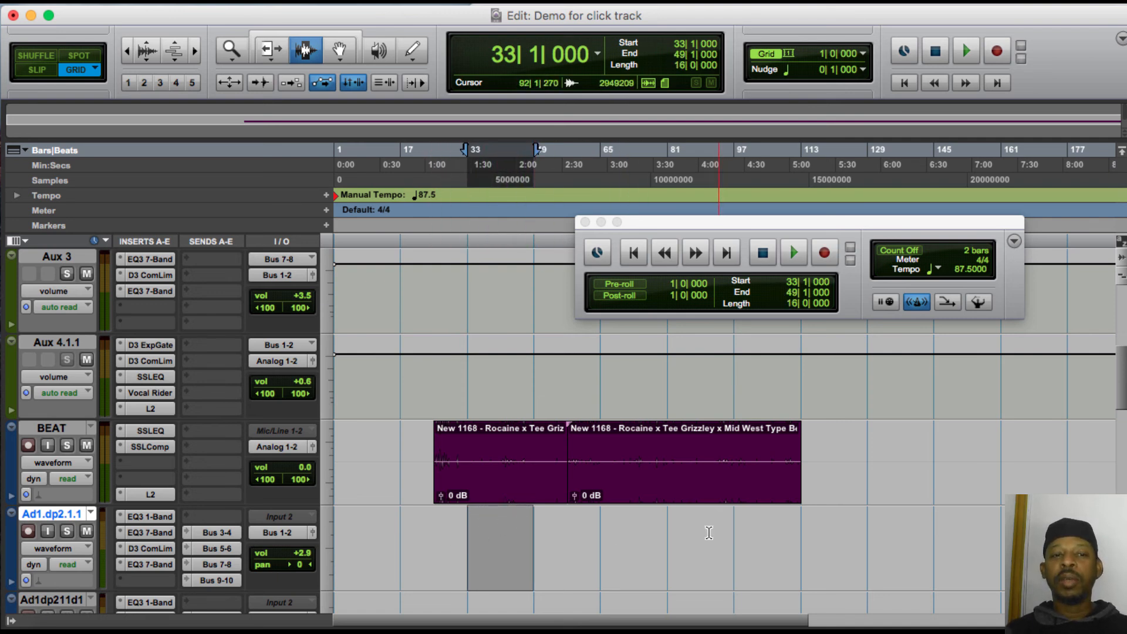
{"action": "left_click_drag", "start_coordinate": [667, 553], "coordinate": [735, 553]}
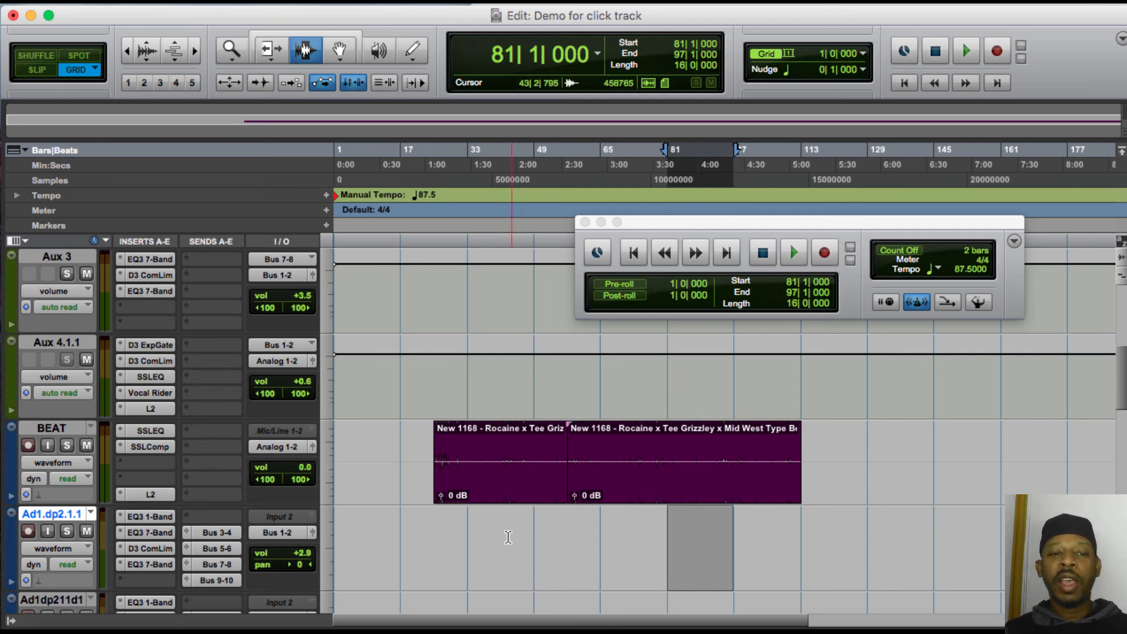
- Play the session briefly from 26|1|000 and stop playback
{"action": "left_click", "coordinate": [438, 385]}
{"action": "key", "text": "space"}
{"action": "key", "text": "space"}
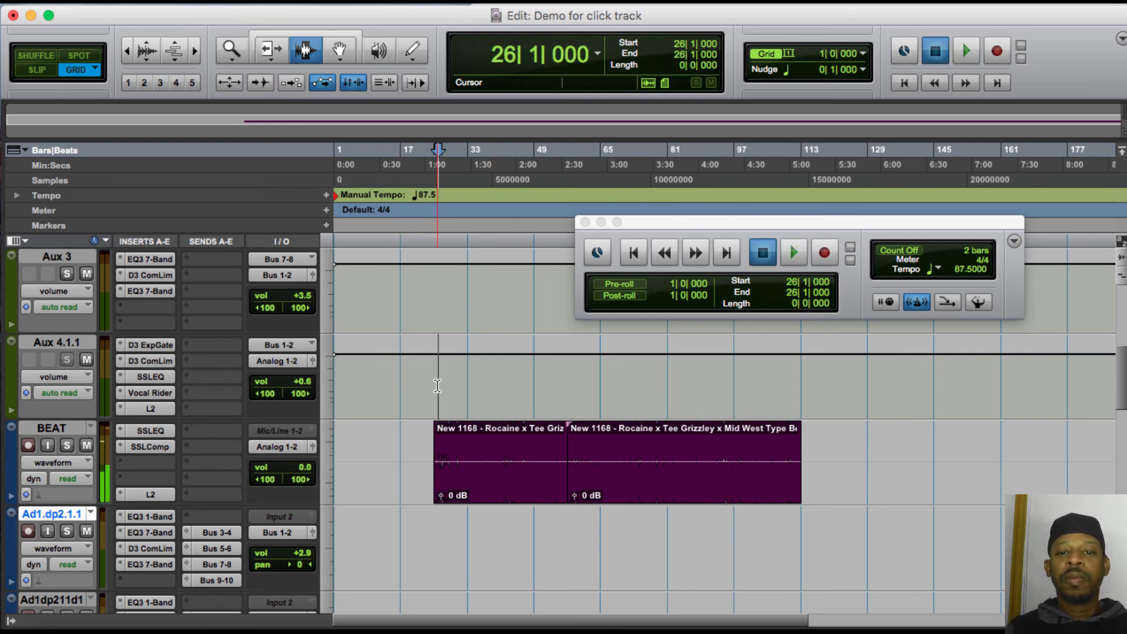
{"action": "scroll", "coordinate": [437, 386], "scroll_direction": "up", "scroll_amount": 5}
{"action": "scroll", "coordinate": [437, 385], "scroll_direction": "down", "scroll_amount": 5}
{"action": "scroll", "coordinate": [437, 386], "scroll_direction": "up", "scroll_amount": 3}
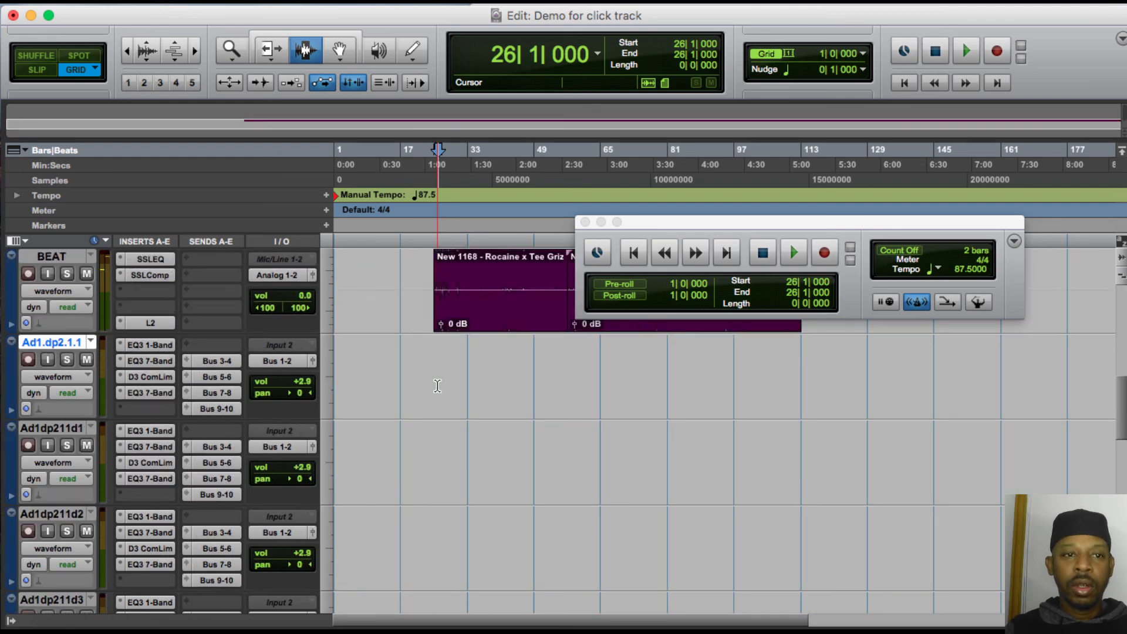
{"action": "scroll", "coordinate": [437, 386], "scroll_direction": "down", "scroll_amount": 1}
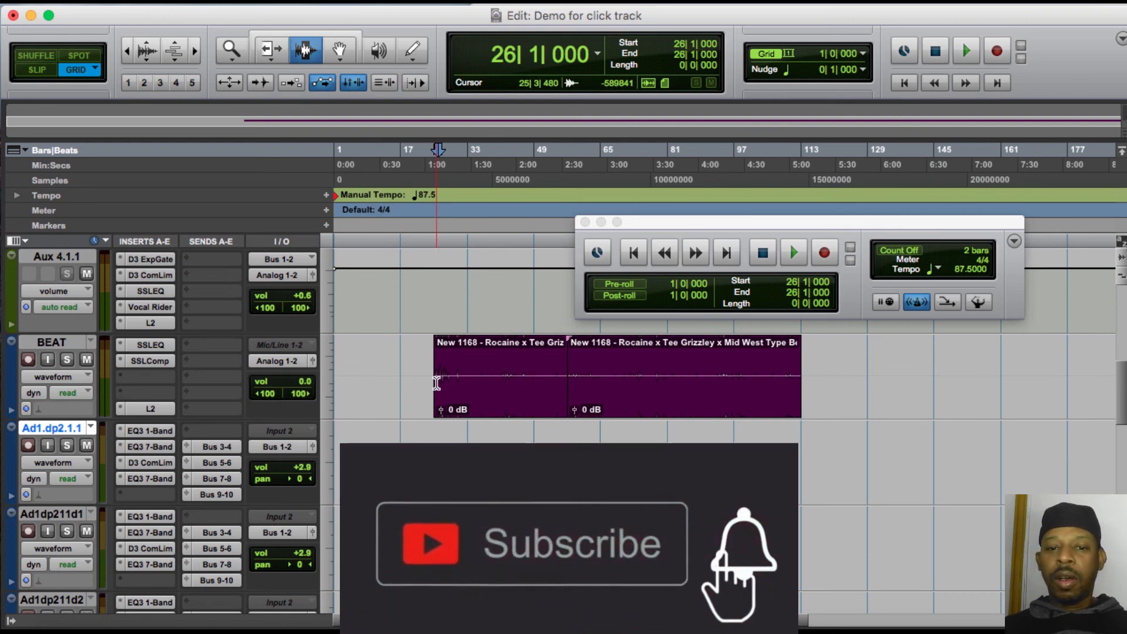
{"action": "scroll", "coordinate": [436, 383], "scroll_direction": "up", "scroll_amount": 3}
{"action": "scroll", "coordinate": [437, 382], "scroll_direction": "down", "scroll_amount": 2}
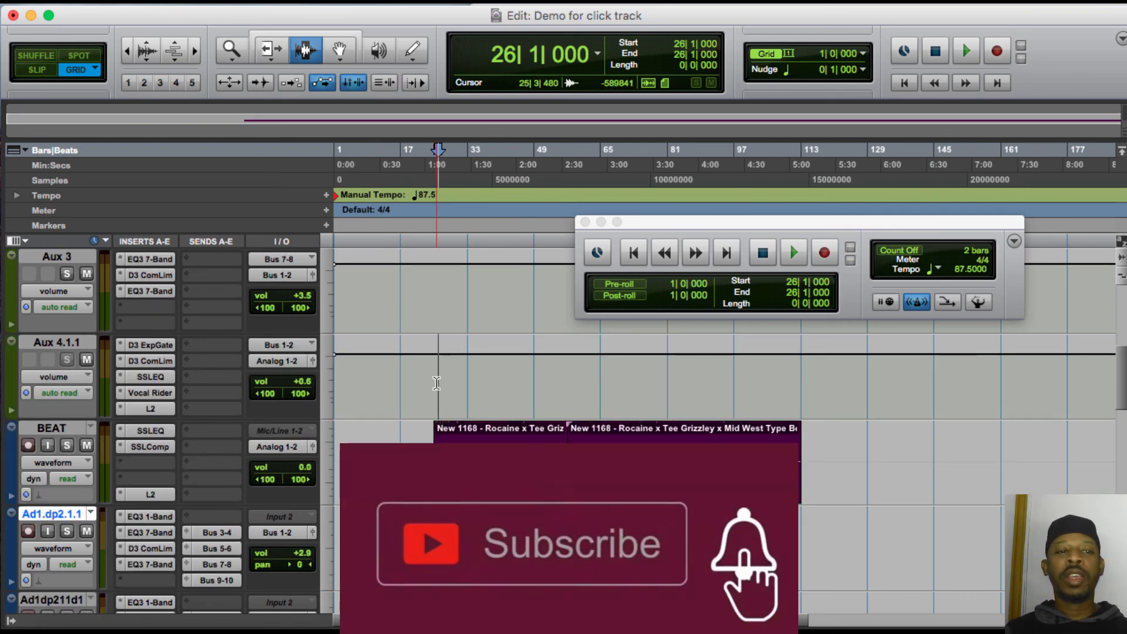